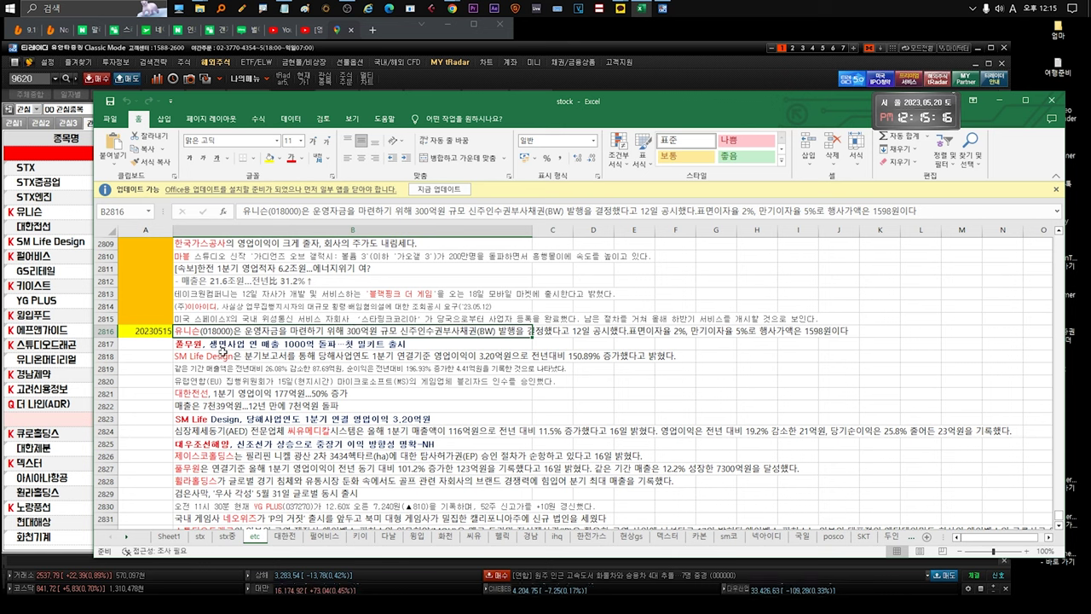
Highlight and read the full 풀무원 headline about its fresh-noodle business in cell B2817
click(248, 355)
click(256, 345)
double_click(262, 344)
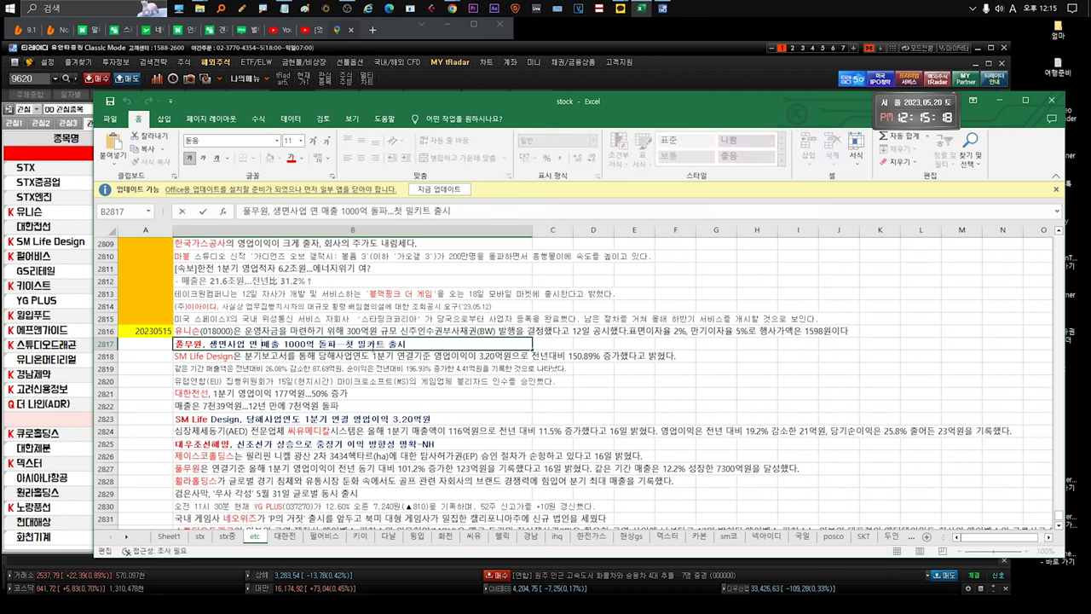
key(ctrl+shift+Left)
key(ctrl+shift+Left)
key(ctrl+shift+Left)
key(ctrl+shift+Left)
key(ctrl+shift+Left)
key(ctrl+shift+Left)
key(ctrl+shift+Left)
key(ctrl+shift+Left)
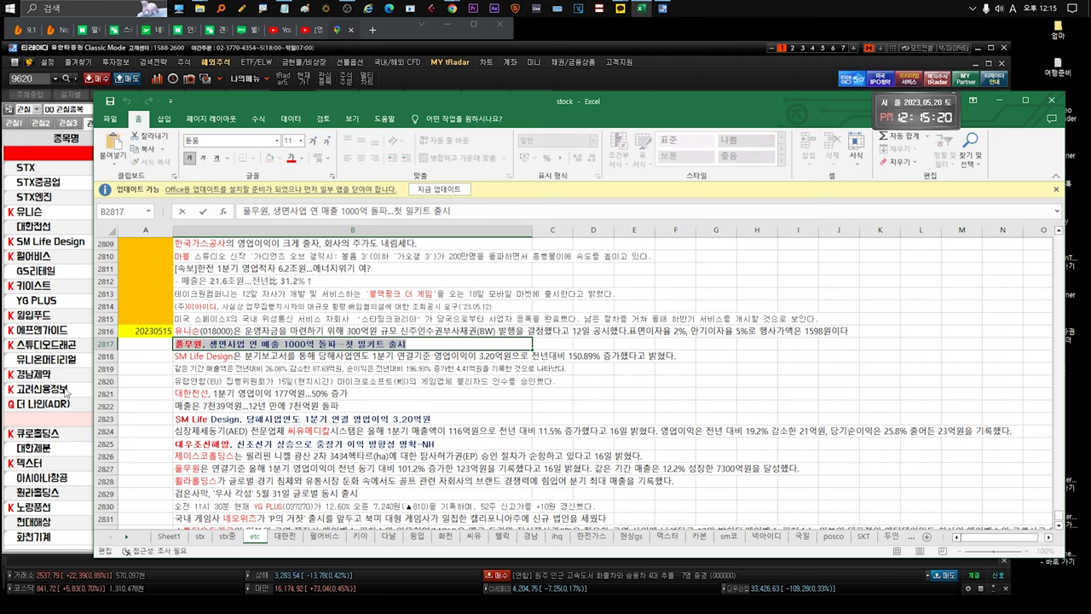
Review the SM Life Design quarterly results in rows 2818 and 2819, selecting both cells together
click(233, 359)
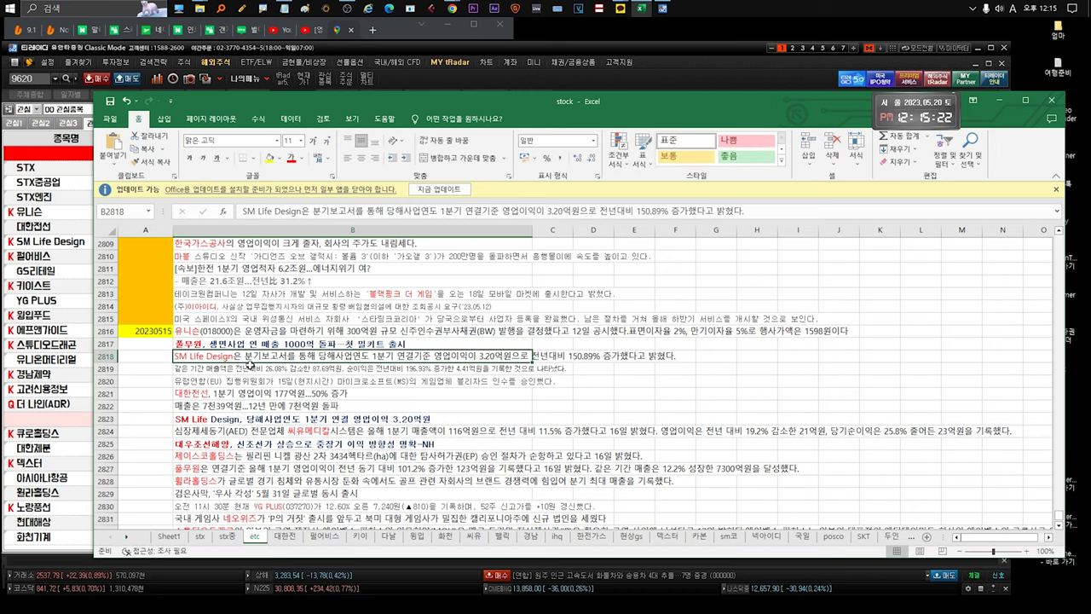
scroll(250, 364, down, 1)
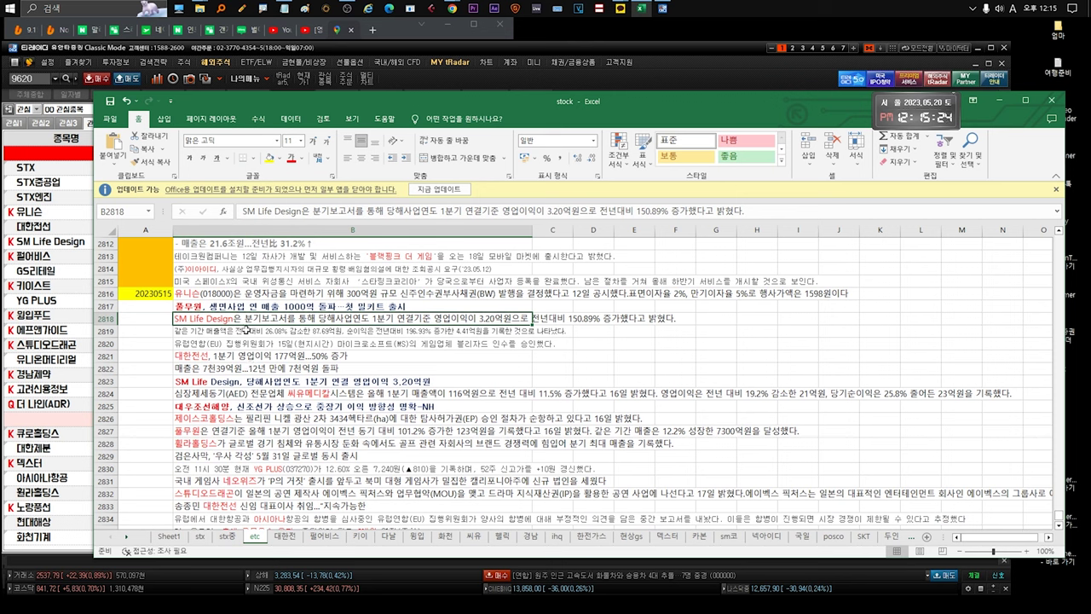
click(254, 330)
click(274, 321)
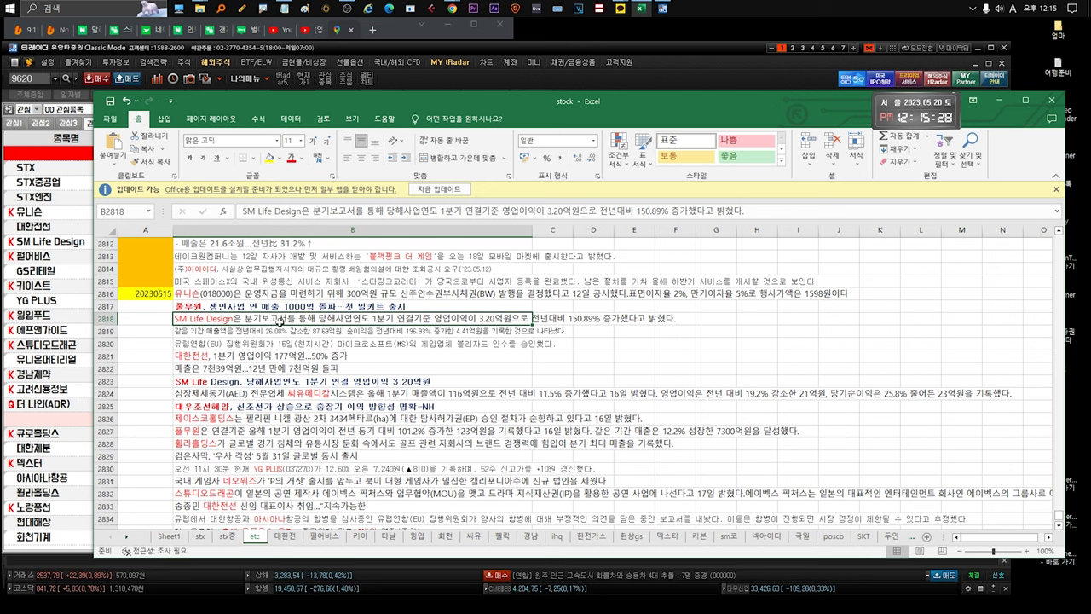
click(189, 334)
click(216, 320)
drag(216, 320, 219, 331)
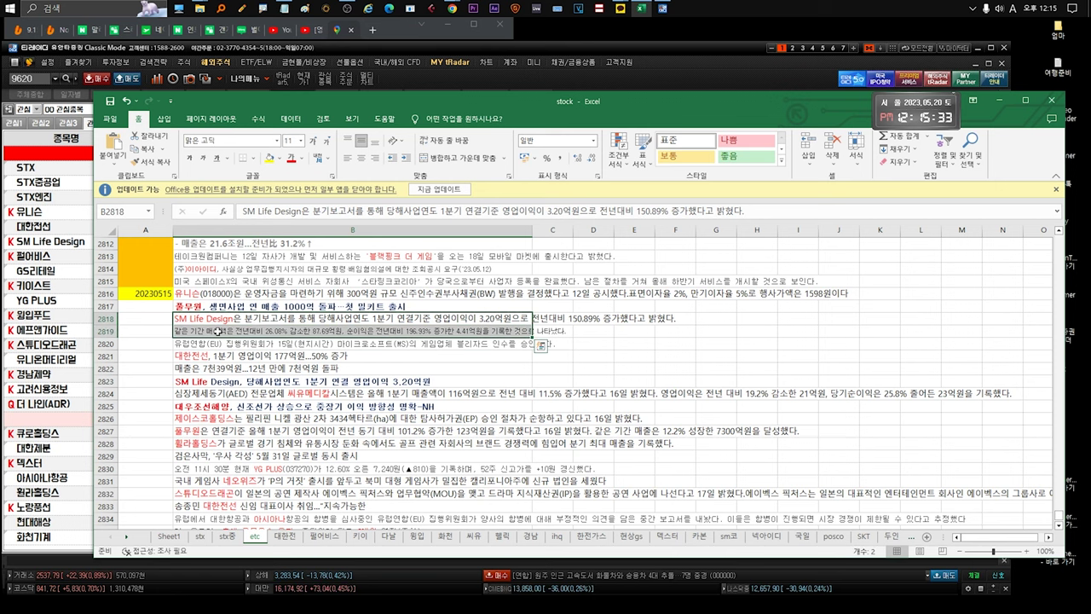
Read the EU Commission item on Microsoft in cell B2820, highlighting the closing words about the Blizzard acquisition
click(233, 356)
click(294, 346)
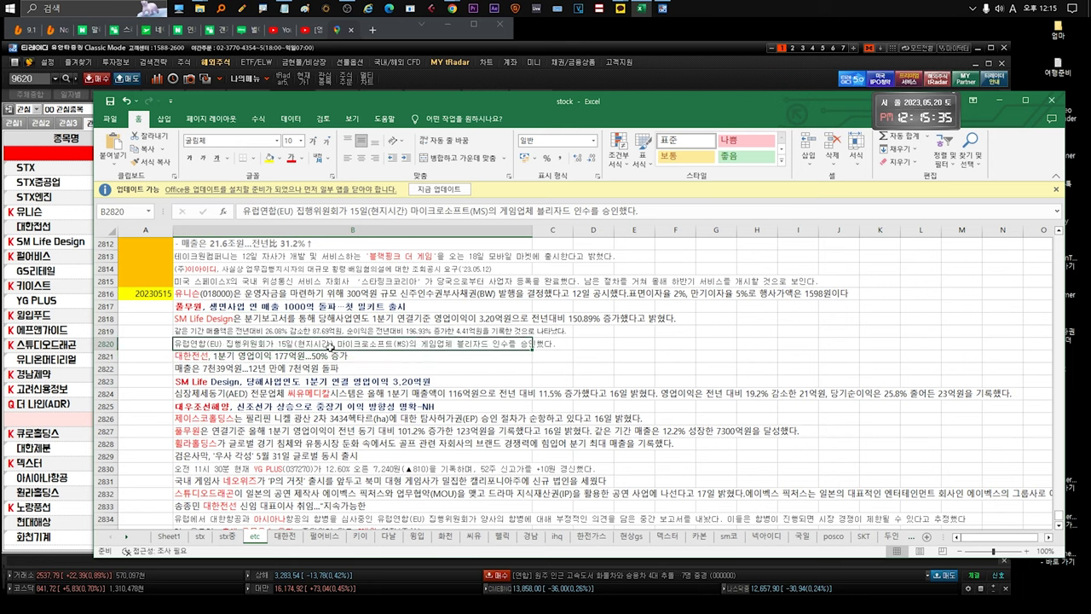
double_click(458, 345)
drag(458, 345, 555, 345)
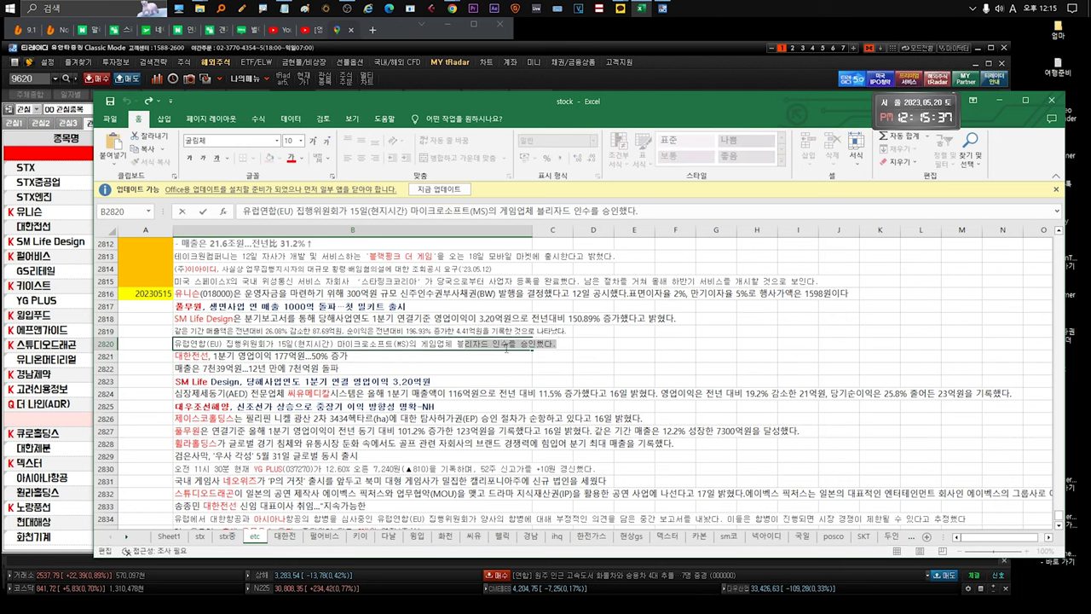
scroll(409, 341, down, 1)
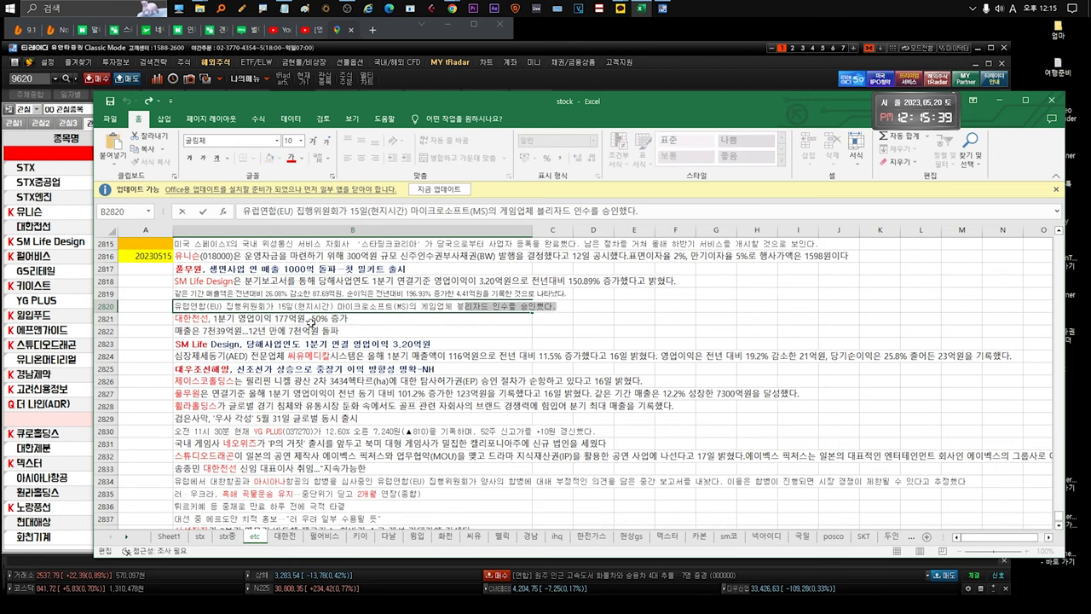
Review the company news in rows 2821 to 2825, from the 대한전선 first-quarter results to the 대우조선해양 outlook
click(304, 322)
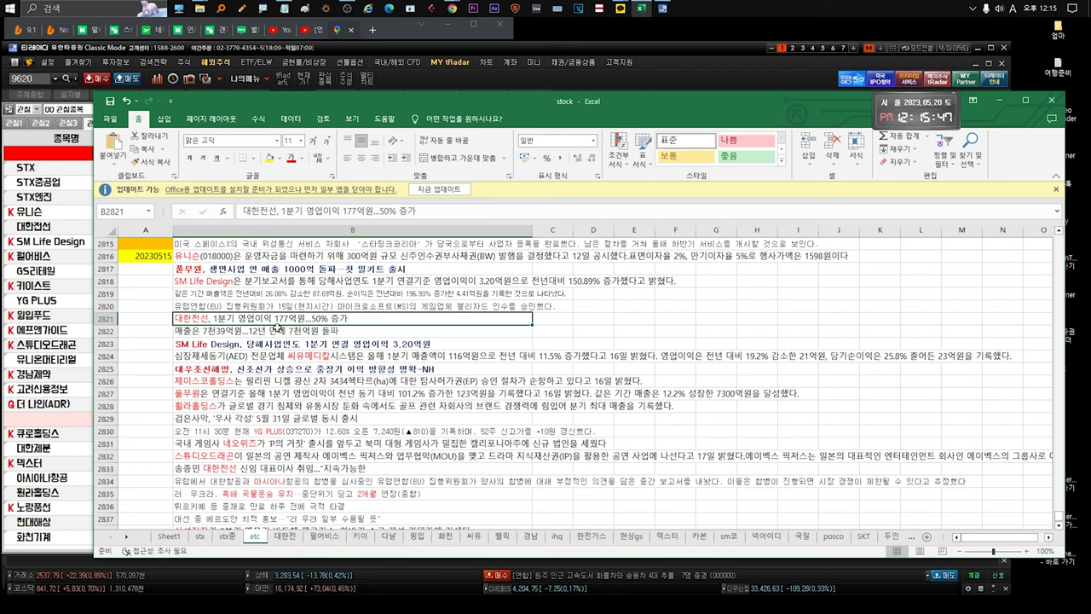
click(250, 330)
click(232, 319)
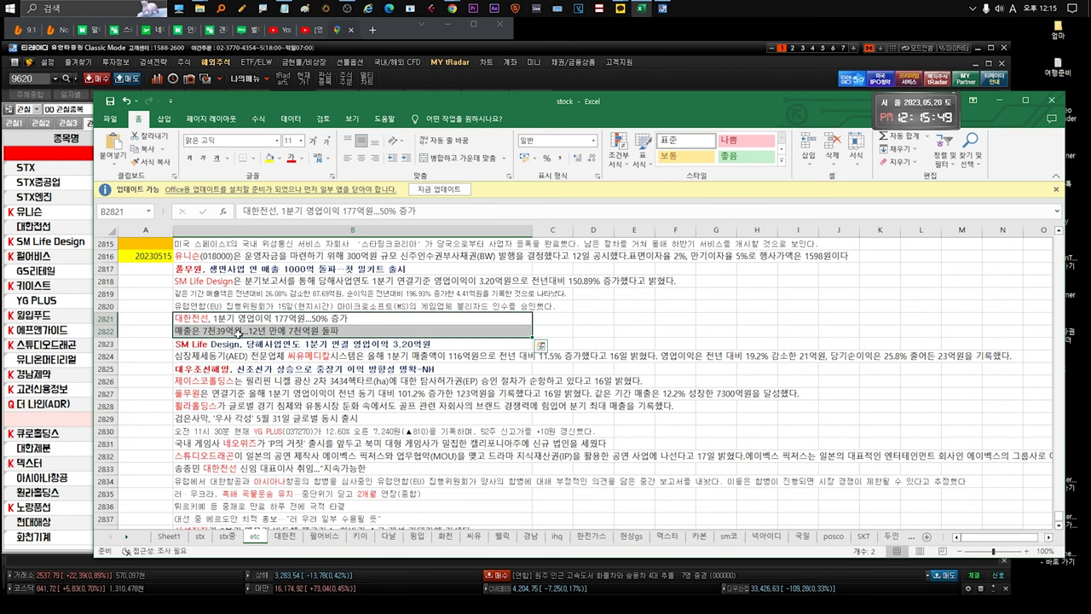
click(237, 341)
click(207, 355)
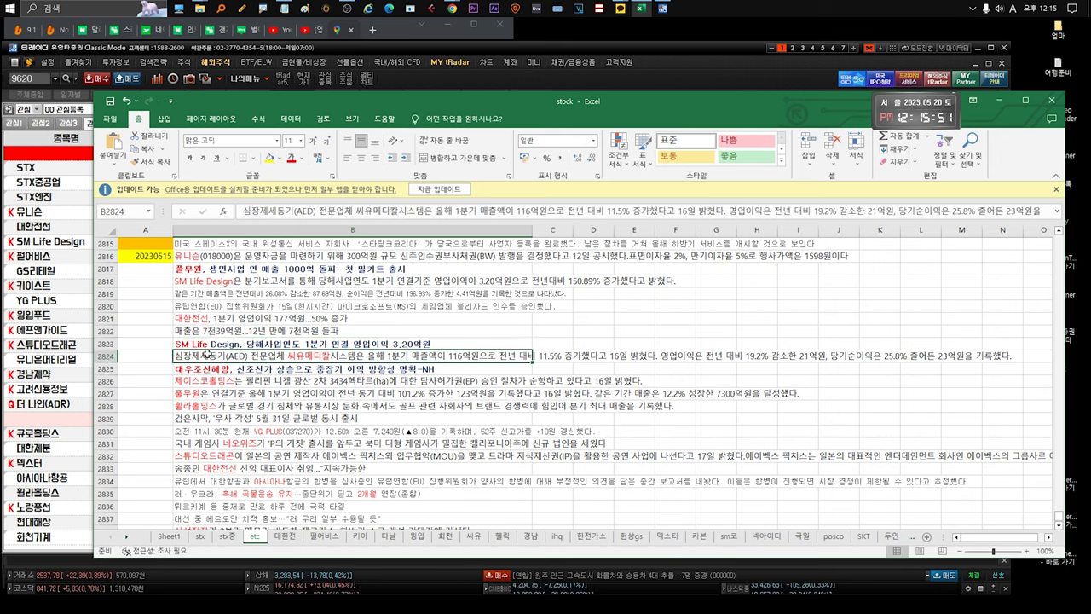
scroll(452, 356, down, 1)
scroll(450, 356, down, 1)
click(296, 332)
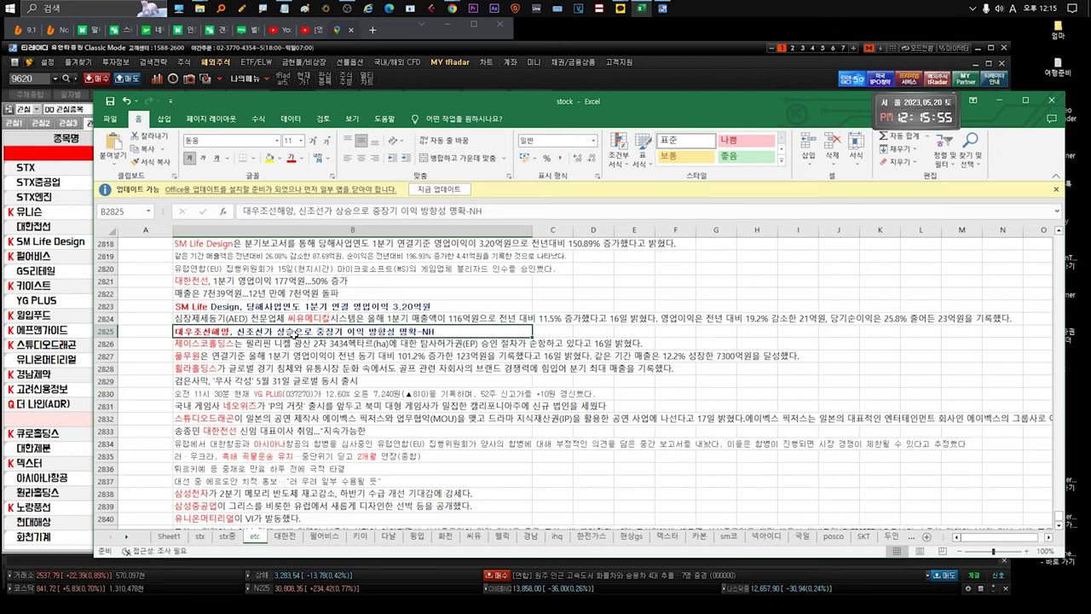
scroll(295, 331, down, 1)
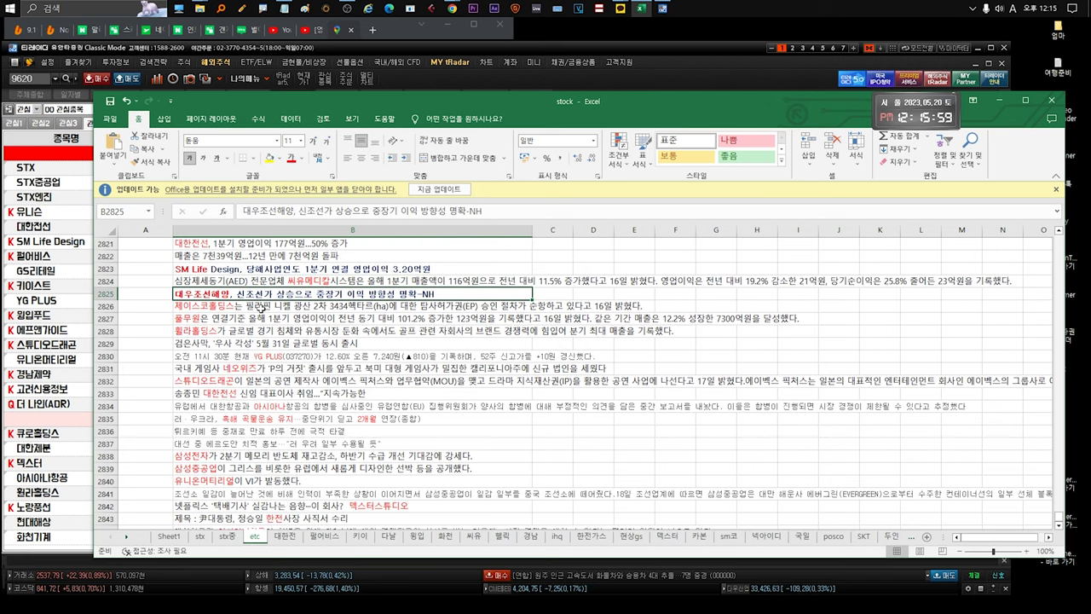
Read the 제이스코홀딩스 item about the Philippine nickel mine in cell B2826, highlighting its text
click(261, 306)
double_click(279, 307)
drag(250, 307, 623, 306)
drag(194, 305, 331, 307)
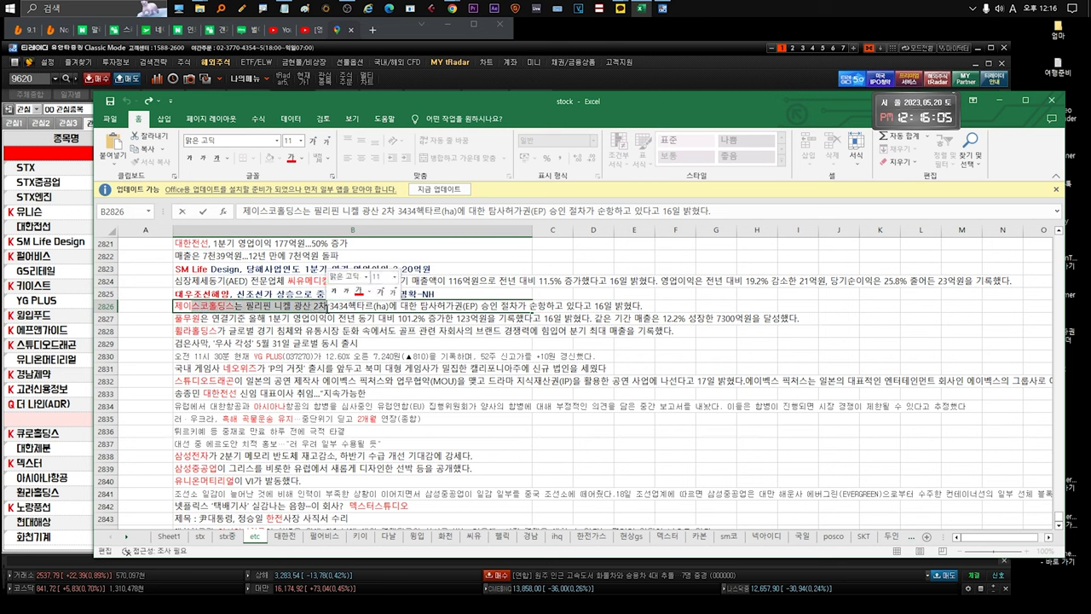
drag(247, 307, 175, 307)
Read the 풀무원 results in row 2827 and highlight the golf-subsidiary passage of the 휠라홀딩스 item in row 2828
click(224, 320)
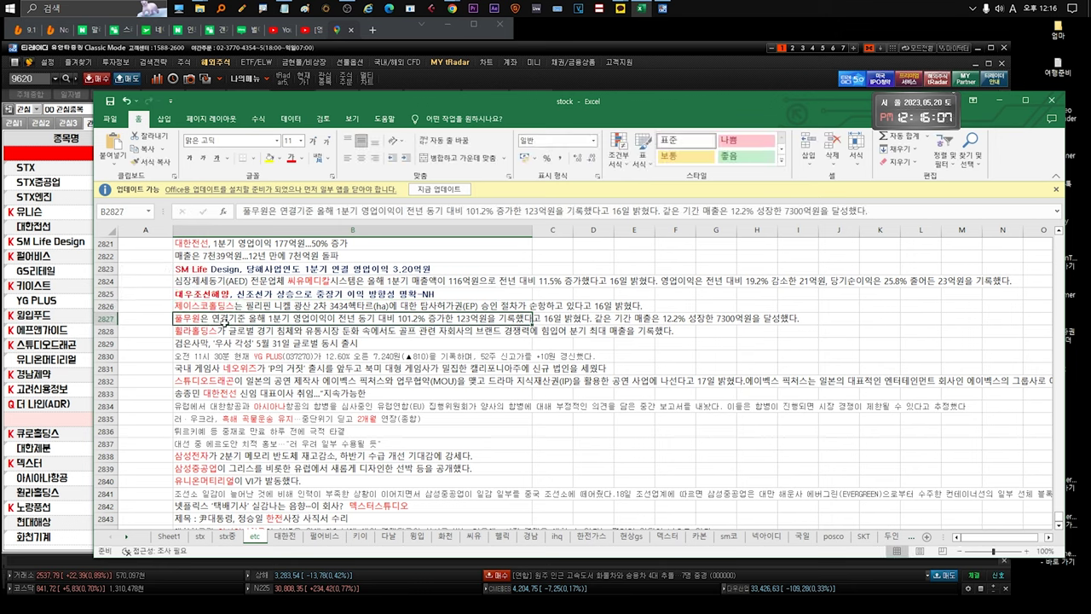
scroll(233, 320, down, 1)
double_click(245, 294)
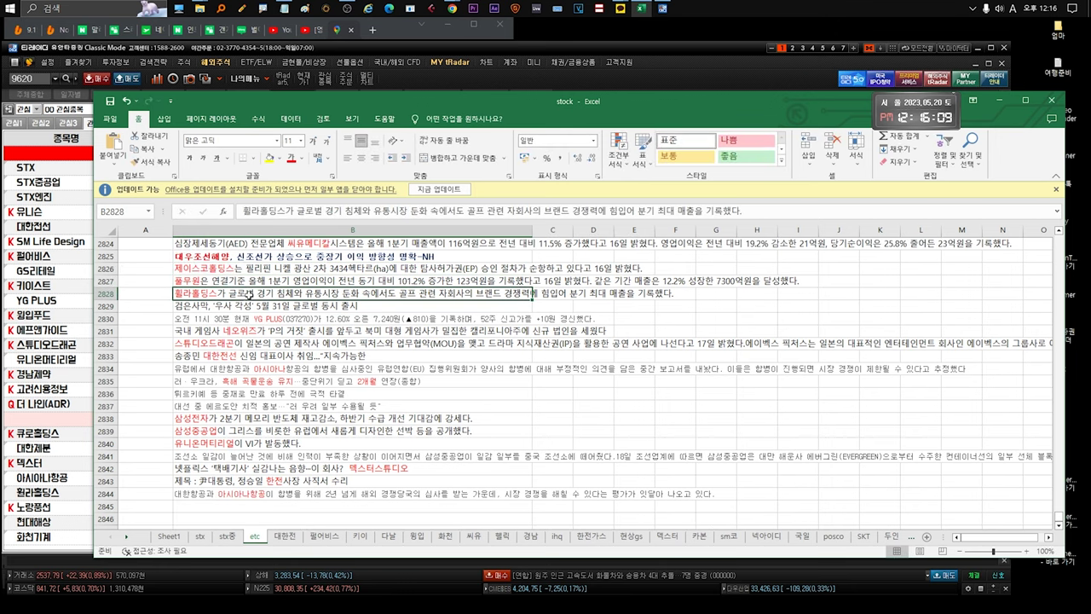
drag(398, 294, 664, 294)
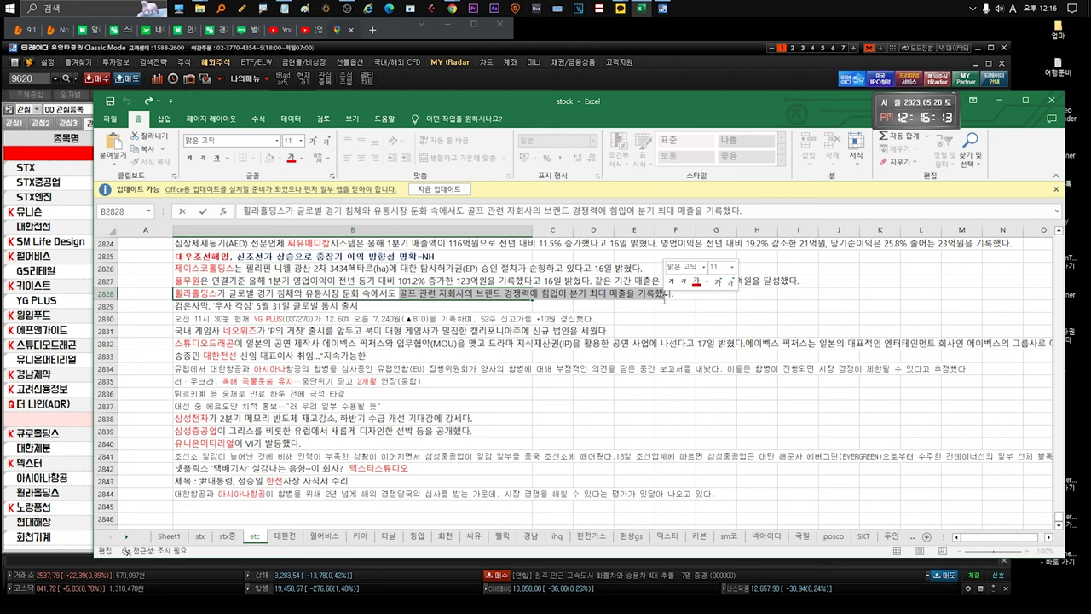
Review the 검은사막, YG PLUS and 네오위즈 items in rows 2829 to 2831, highlighting the 검은사막 and 네오위즈 text
click(292, 305)
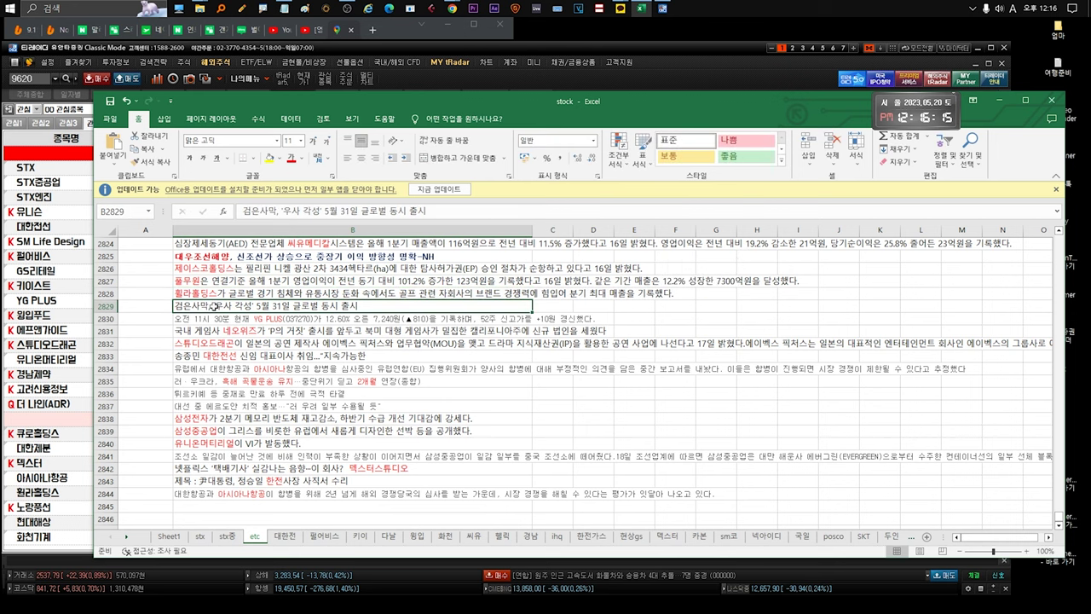
double_click(216, 307)
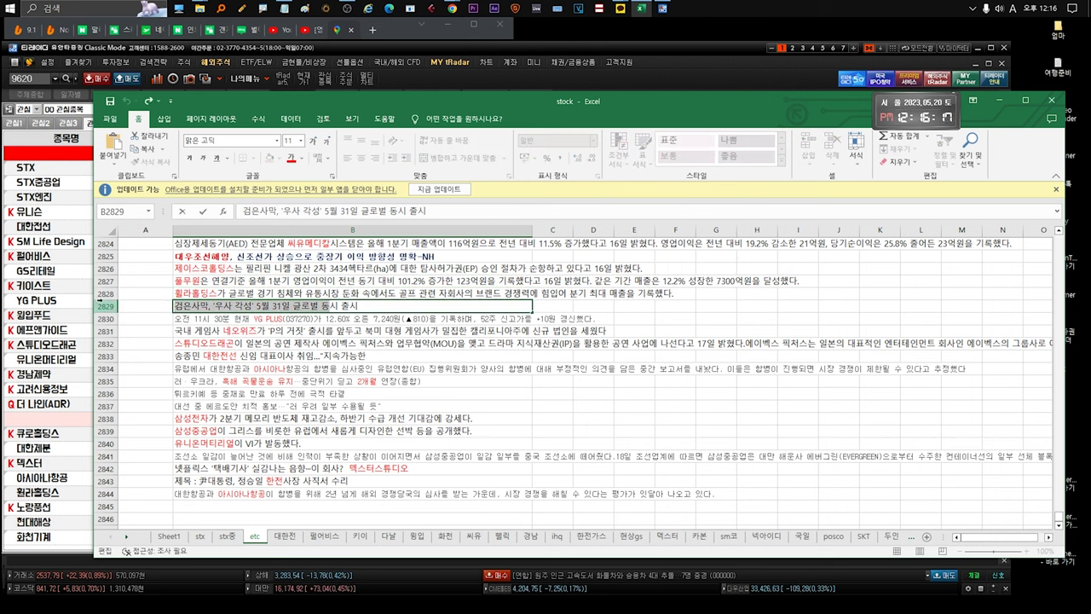
click(294, 319)
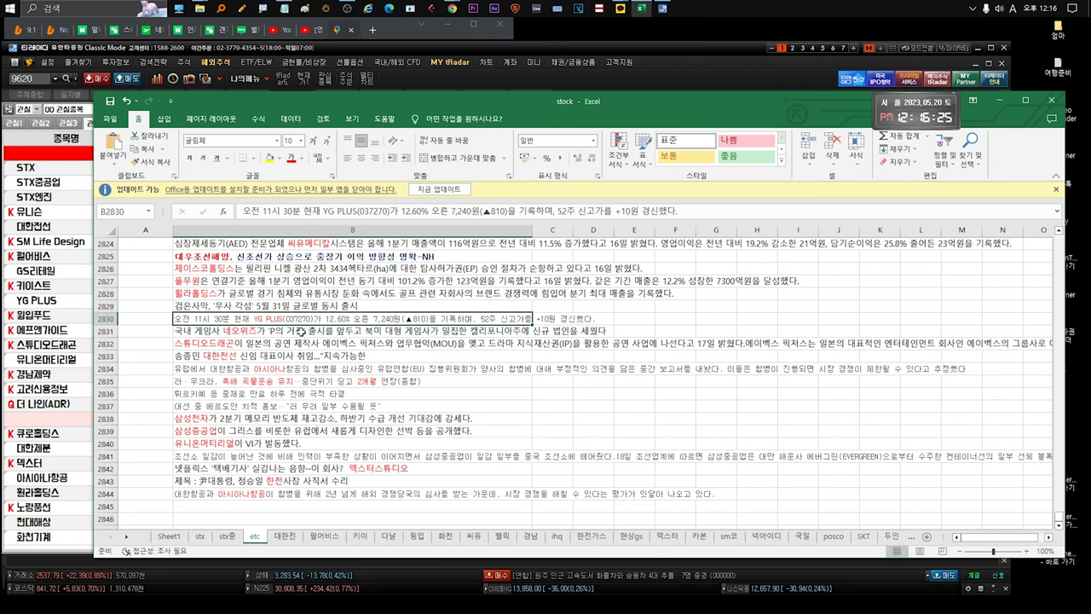
double_click(543, 331)
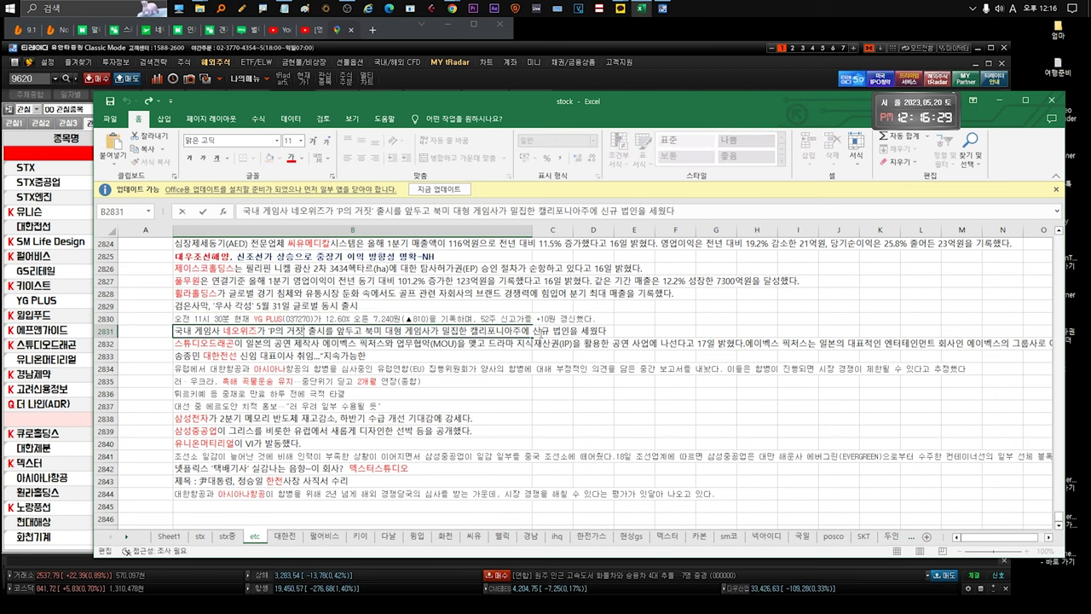
drag(543, 330, 173, 330)
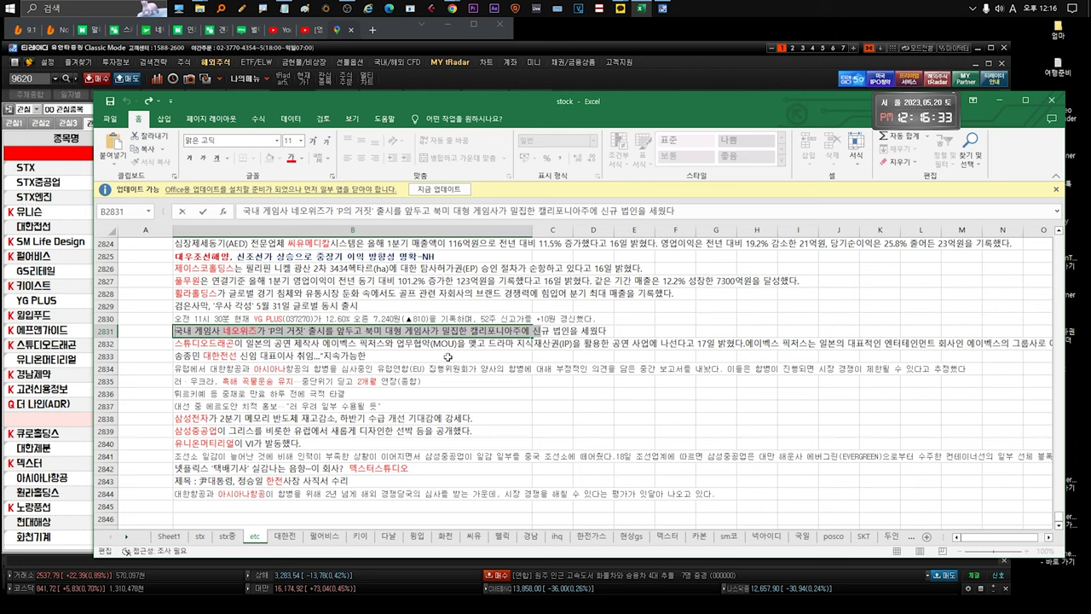
scroll(446, 357, down, 1)
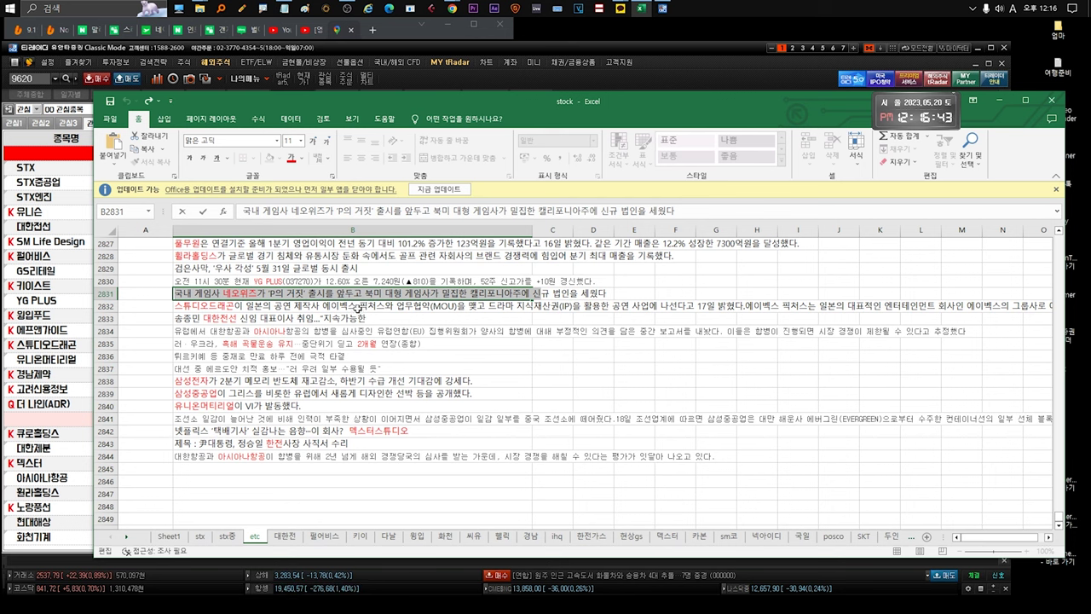
Review rows 2832 to 2834 on the 스튜디오드래곤 agreement, the new 대한전선 chief executive and the 아시아나항공 merger review
click(356, 307)
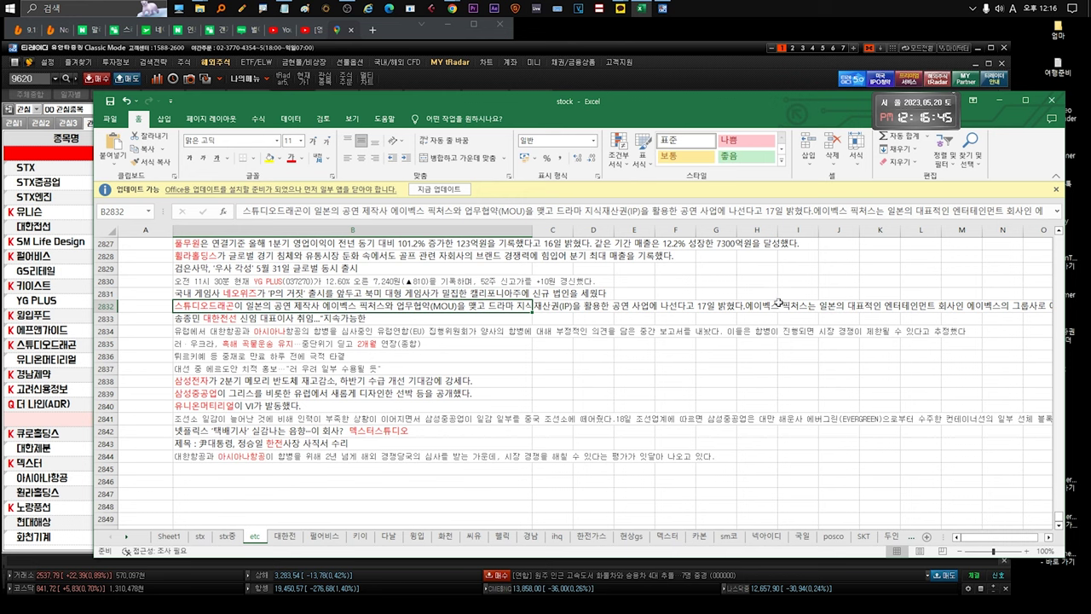
double_click(444, 309)
drag(468, 306, 380, 306)
key(Escape)
click(290, 319)
double_click(290, 319)
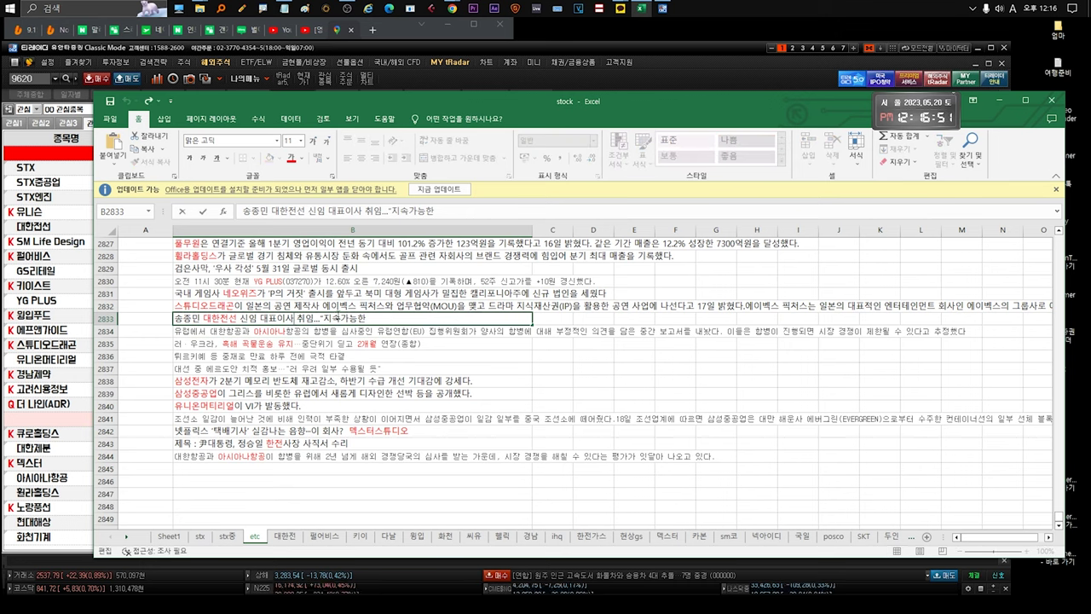
scroll(288, 331, down, 1)
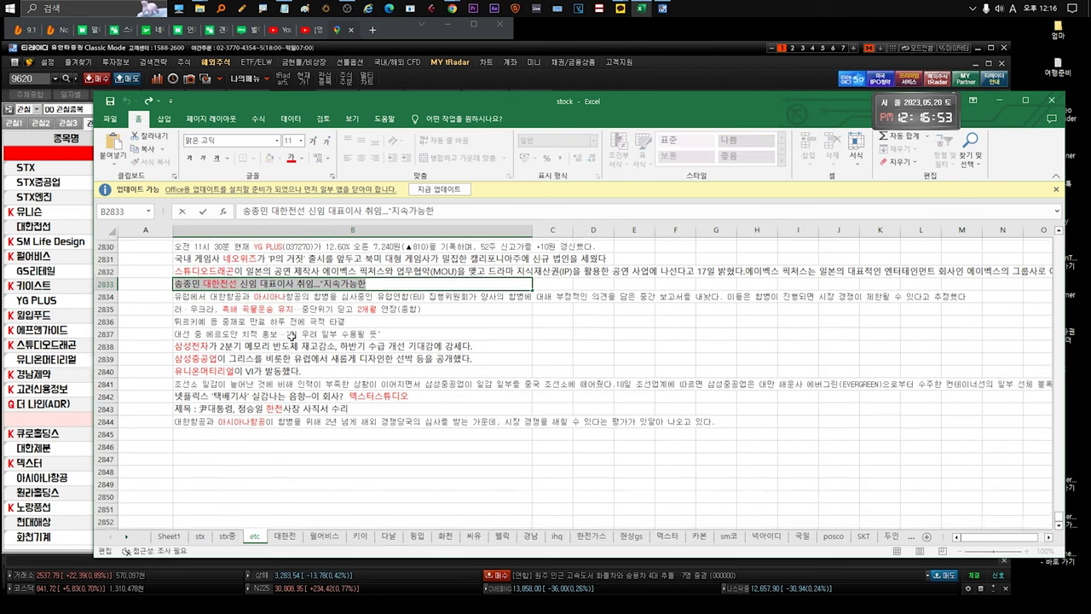
click(300, 294)
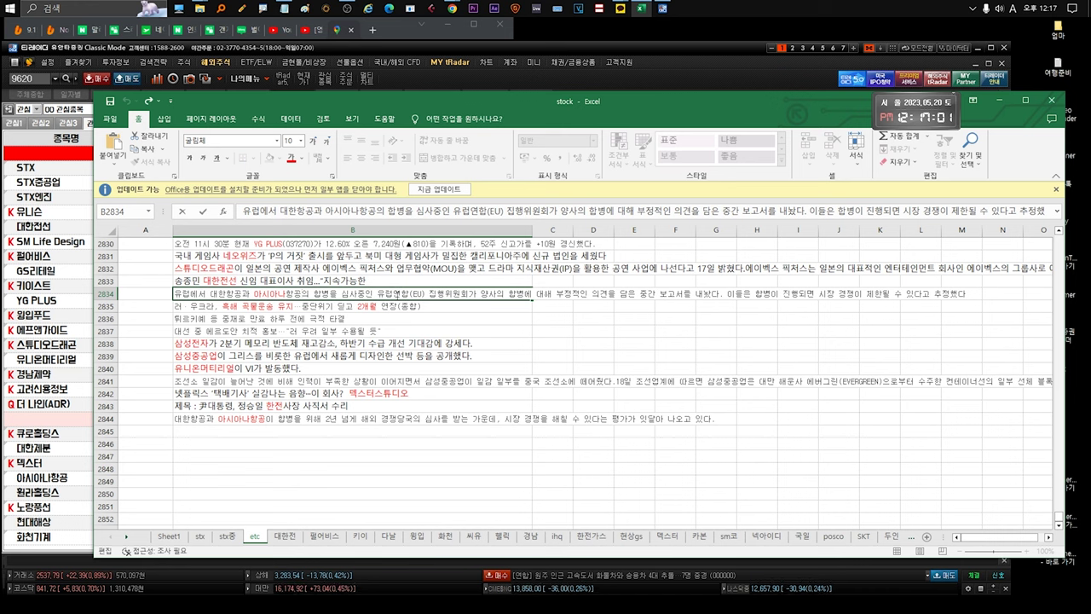
Examine the Black Sea grain-shipment news in rows 2835 to 2837, selecting the first two cells together
click(278, 305)
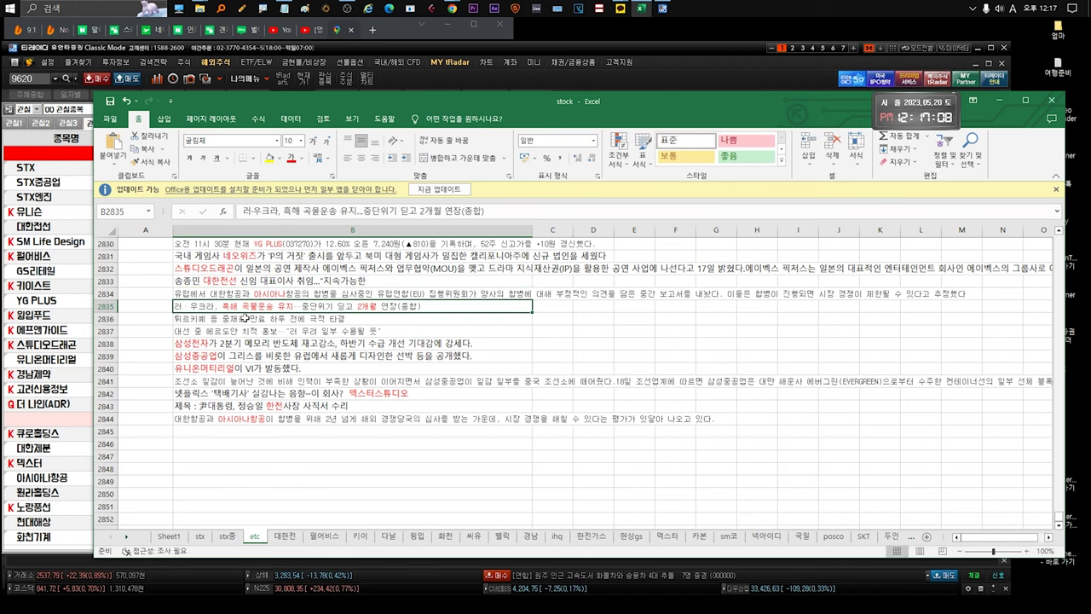
drag(244, 319, 248, 317)
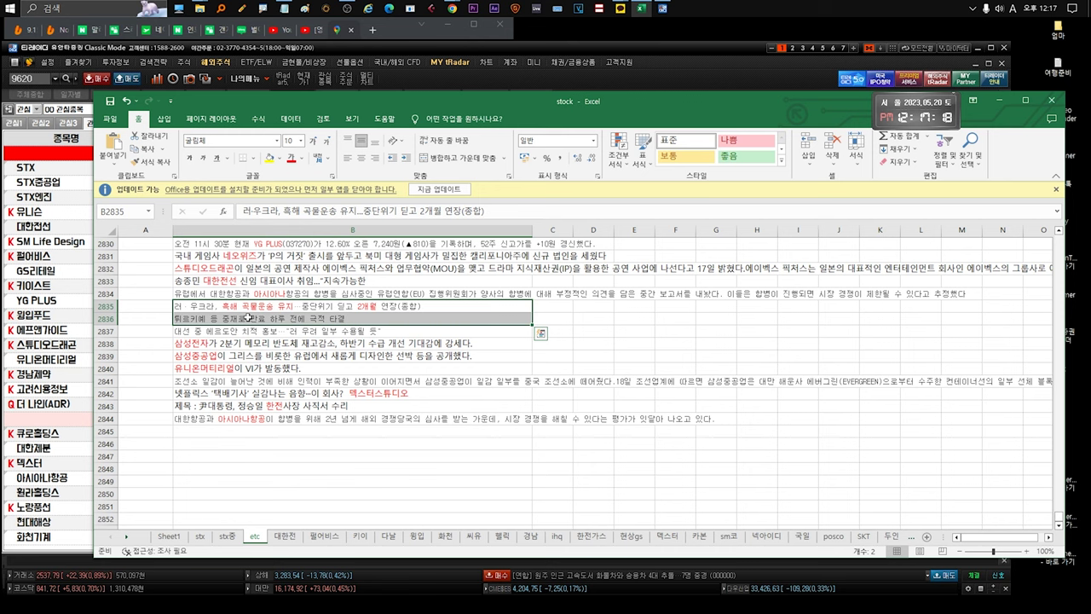
click(247, 330)
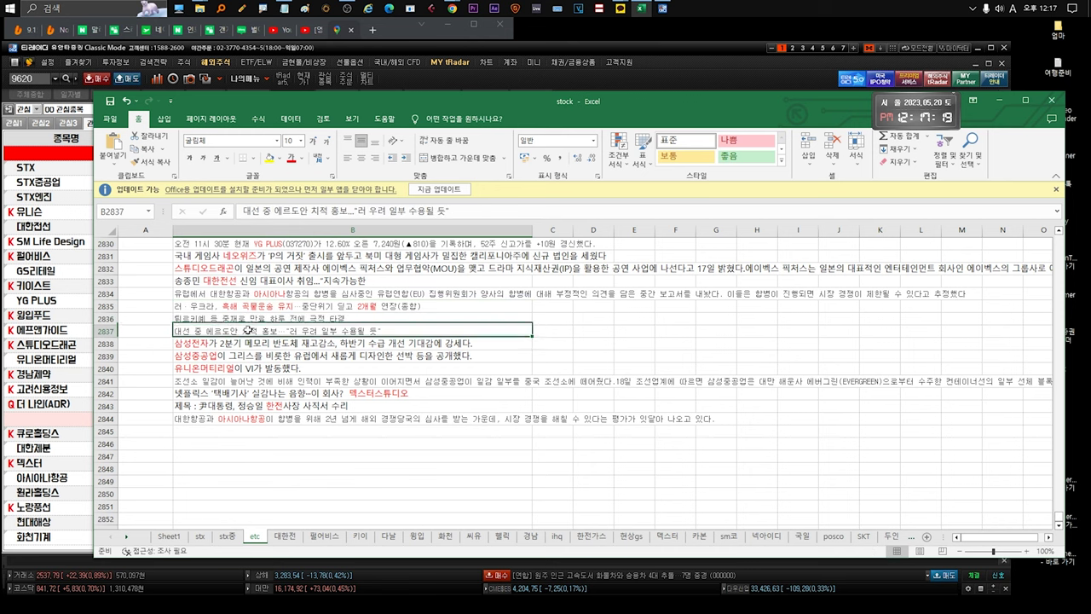
click(249, 318)
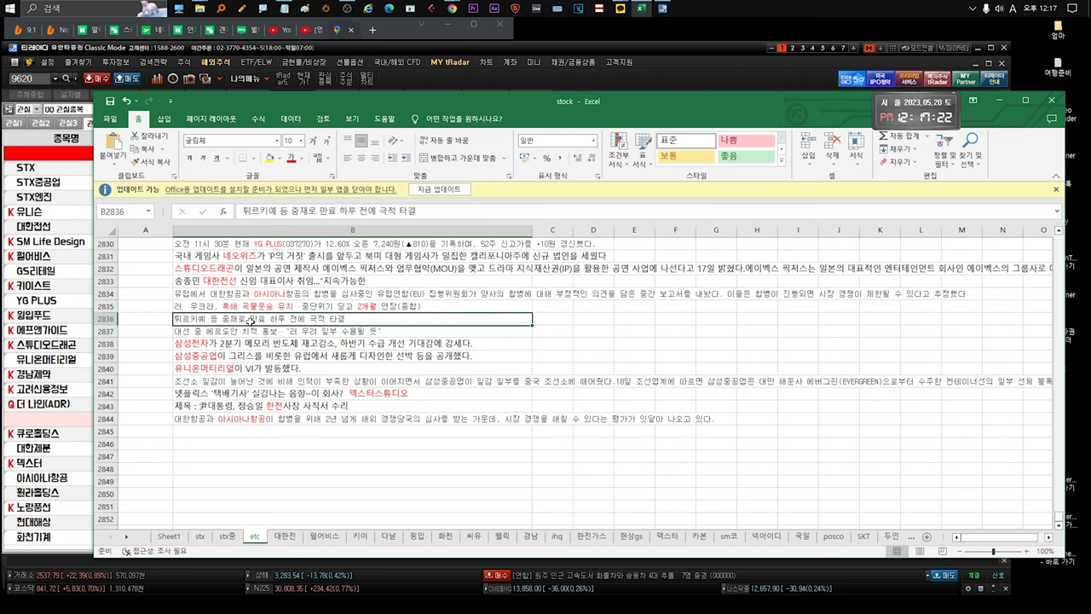
drag(253, 306, 253, 319)
key(ctrl+v)
click(236, 329)
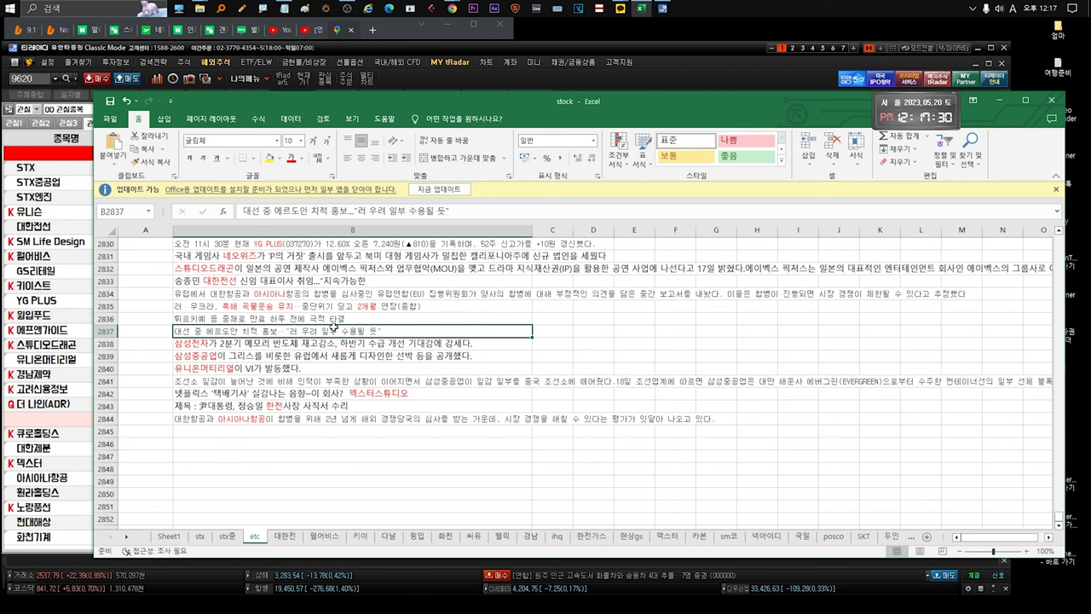
Read the 삼성전자 item in row 2838, highlighting the chip inventory and supply-improvement passage and the company name
click(324, 343)
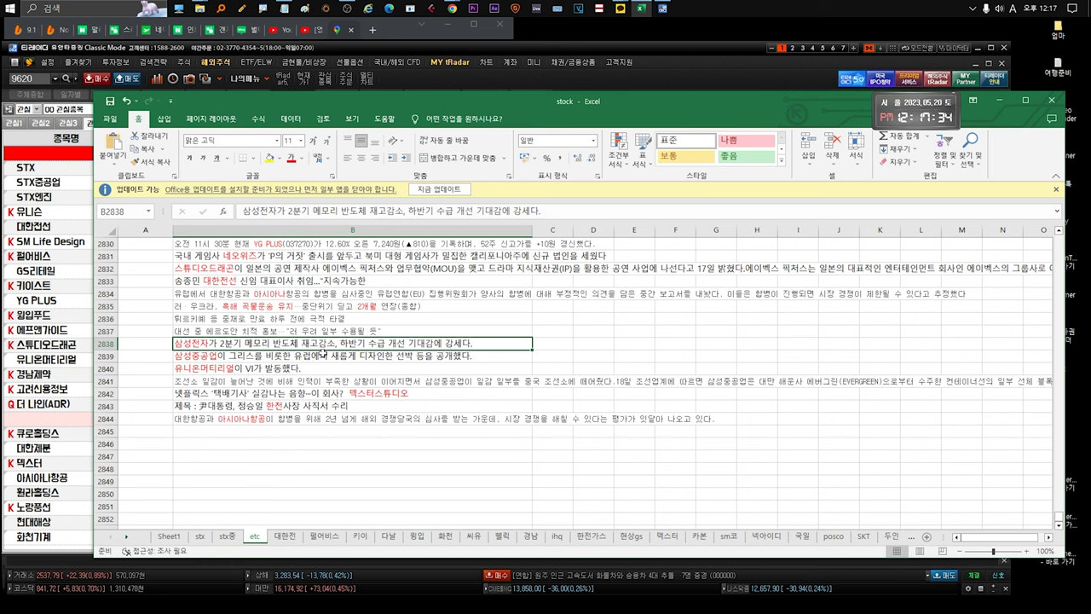
double_click(290, 343)
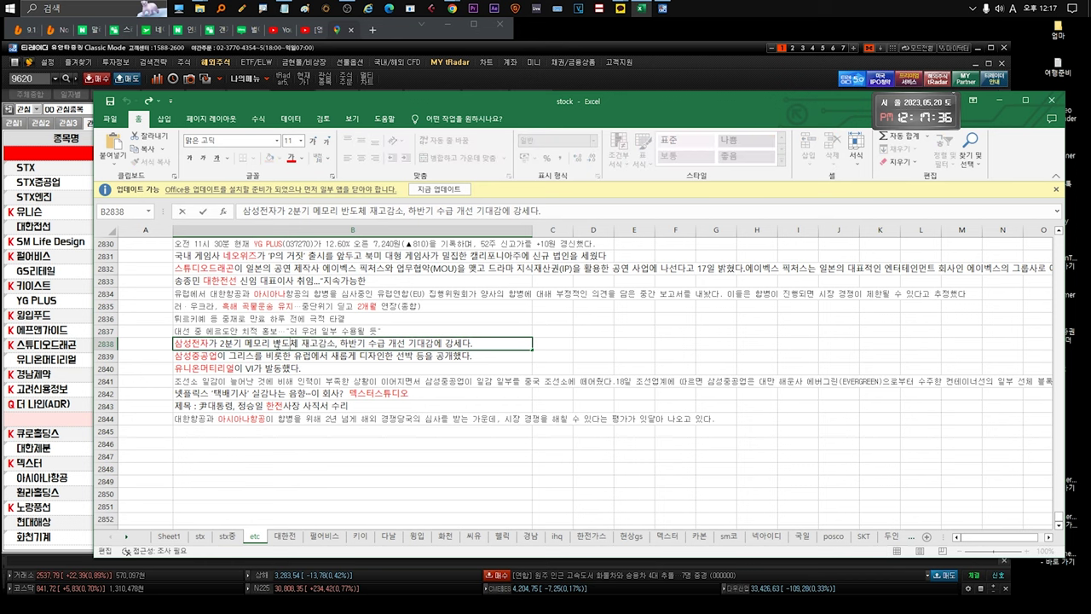
drag(290, 344, 475, 343)
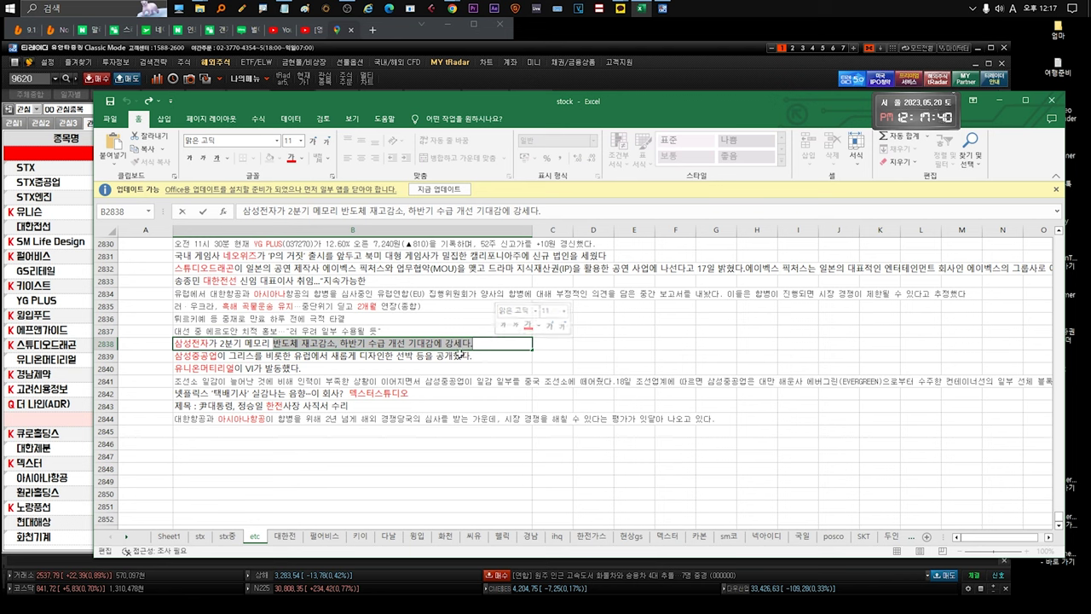
key(Escape)
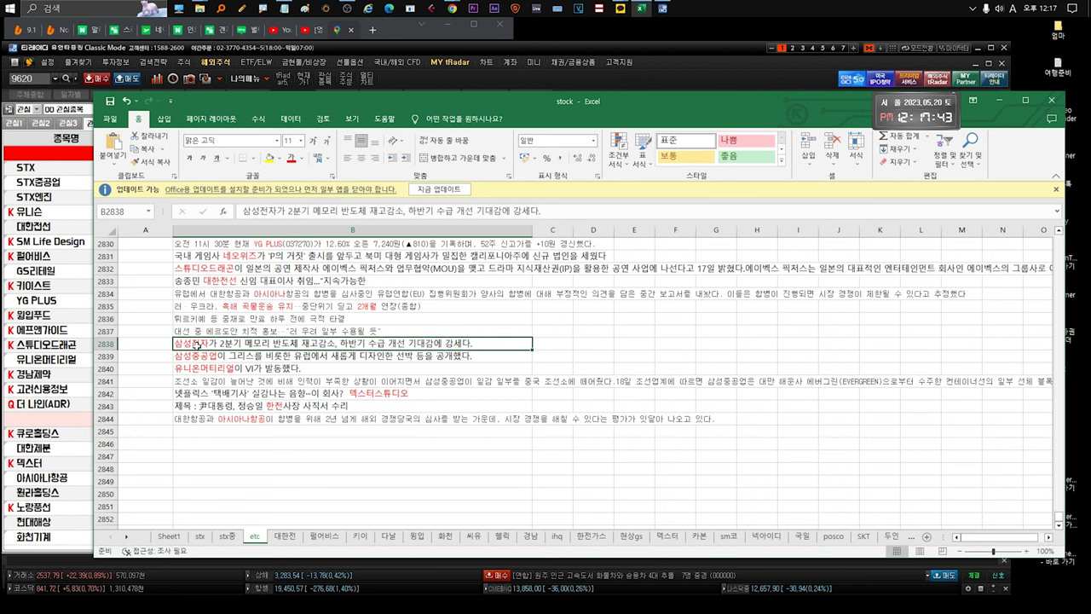
double_click(205, 344)
drag(339, 344, 171, 344)
key(Escape)
double_click(204, 344)
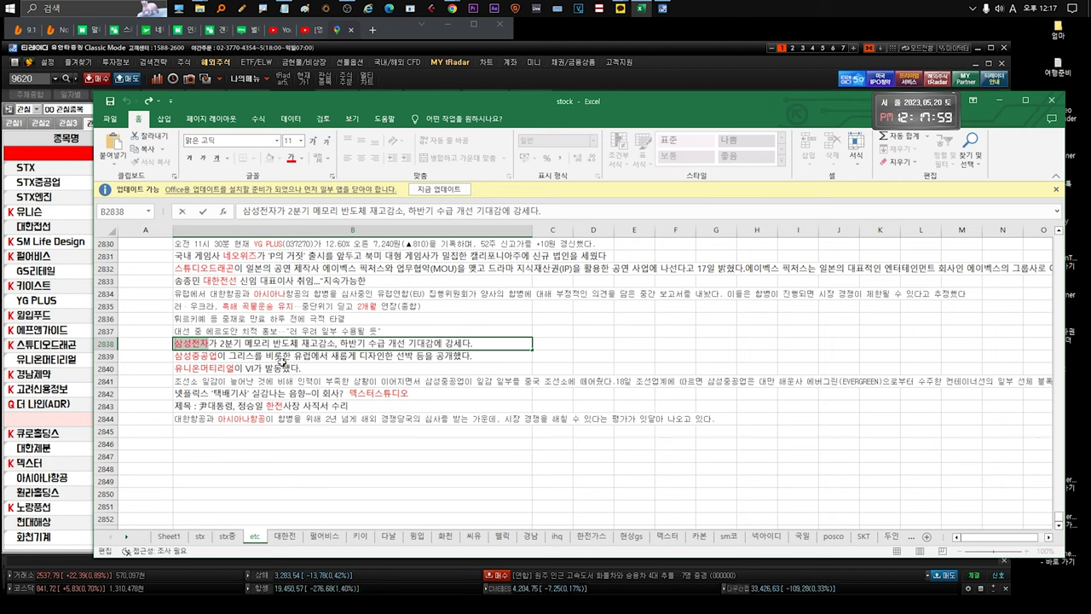
key(Return)
Review the 삼성중공업 ship designs, 유니온머티리얼 VI and shipbuilding outsourcing items in rows 2839 to 2841, highlighting text in row 2839
scroll(283, 354, down, 1)
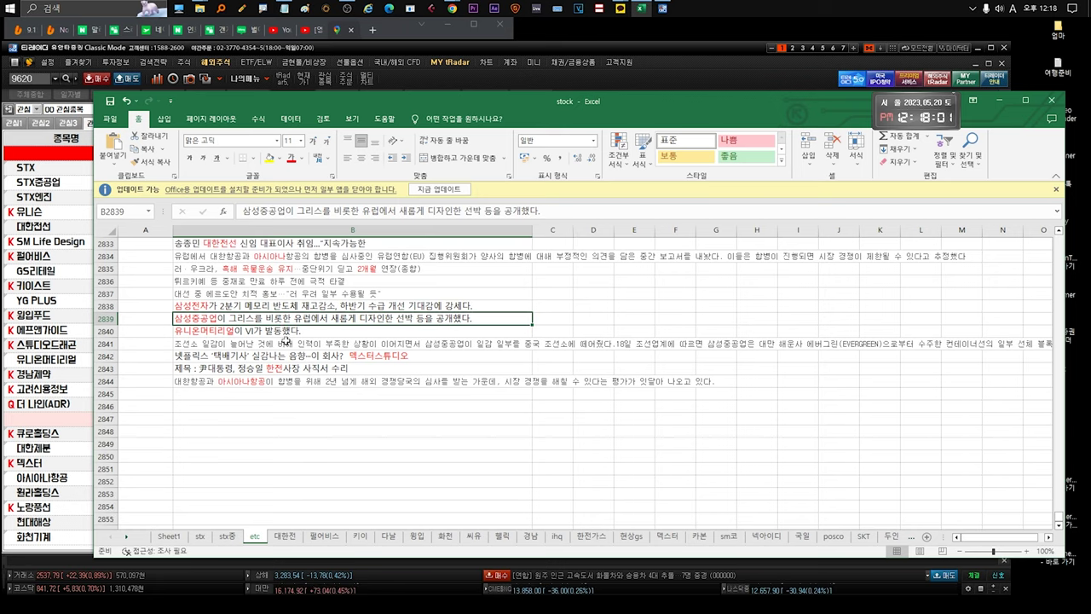
double_click(345, 324)
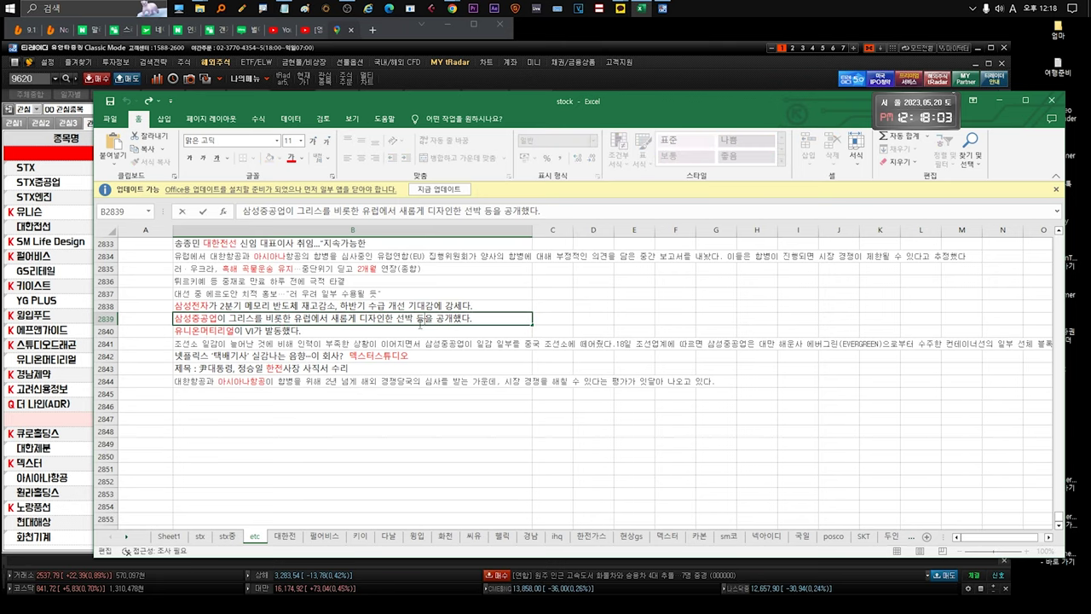
drag(473, 321, 286, 321)
click(267, 332)
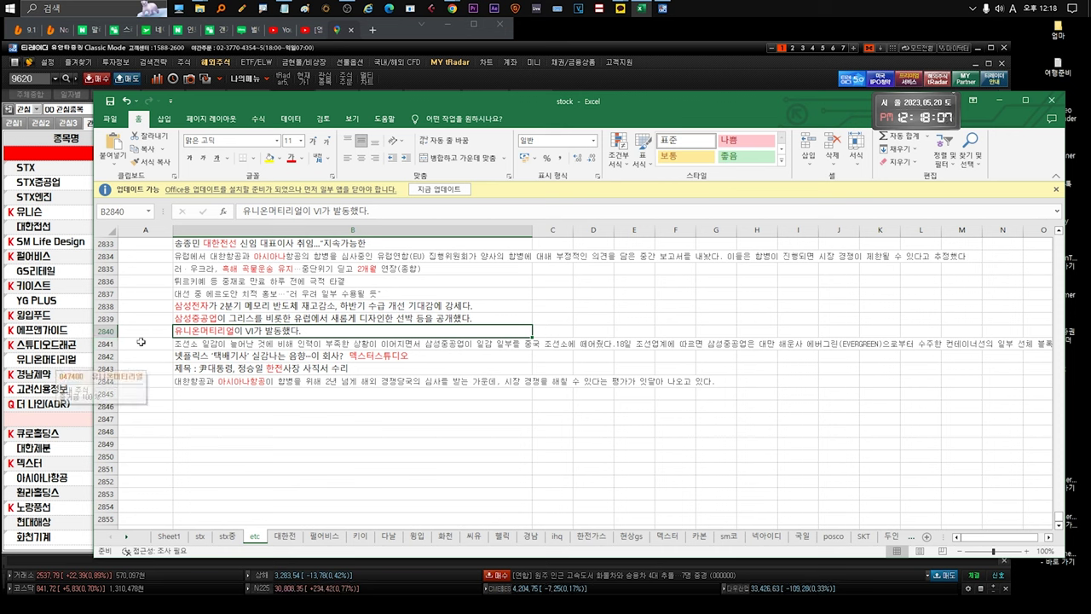
click(257, 348)
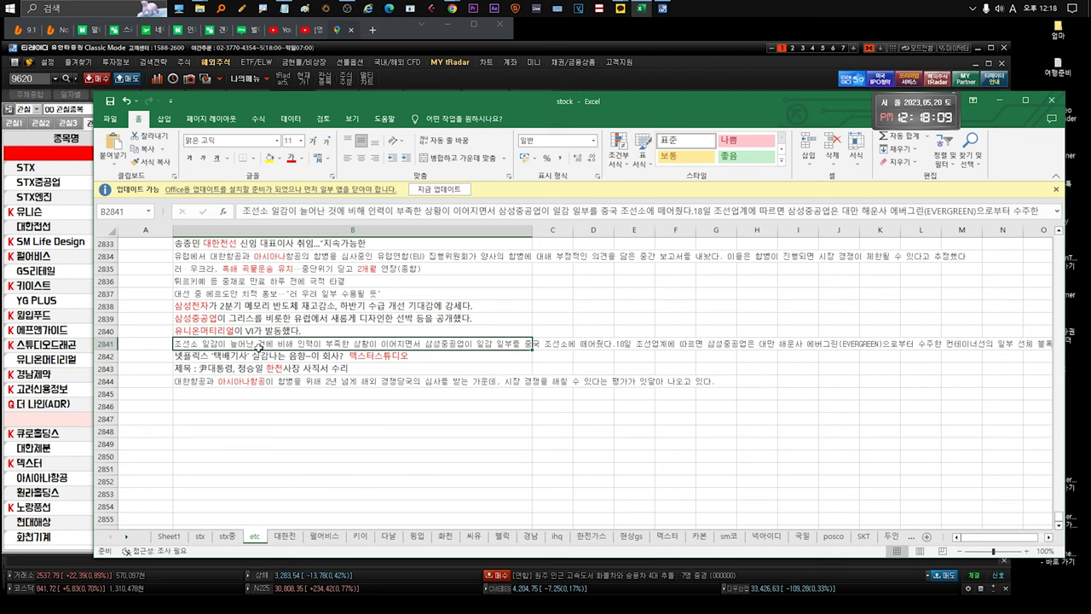
key(Down)
key(Down)
key(Down)
click(271, 349)
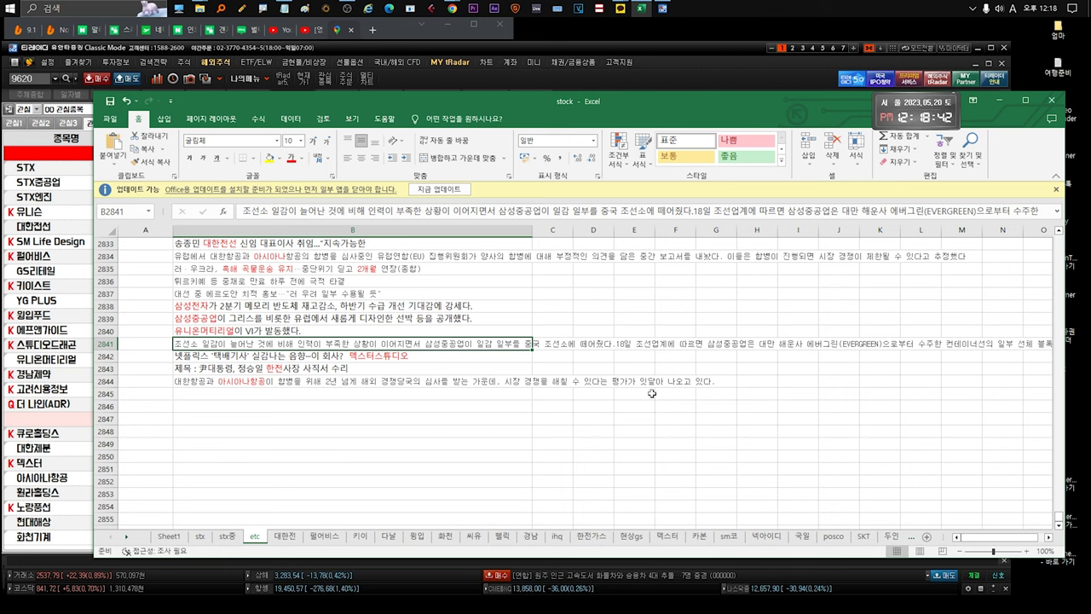
Review the 덱스터스튜디오 item in row 2842 and the 한전 president's resignation in row 2843, highlighting the key text in each
click(344, 357)
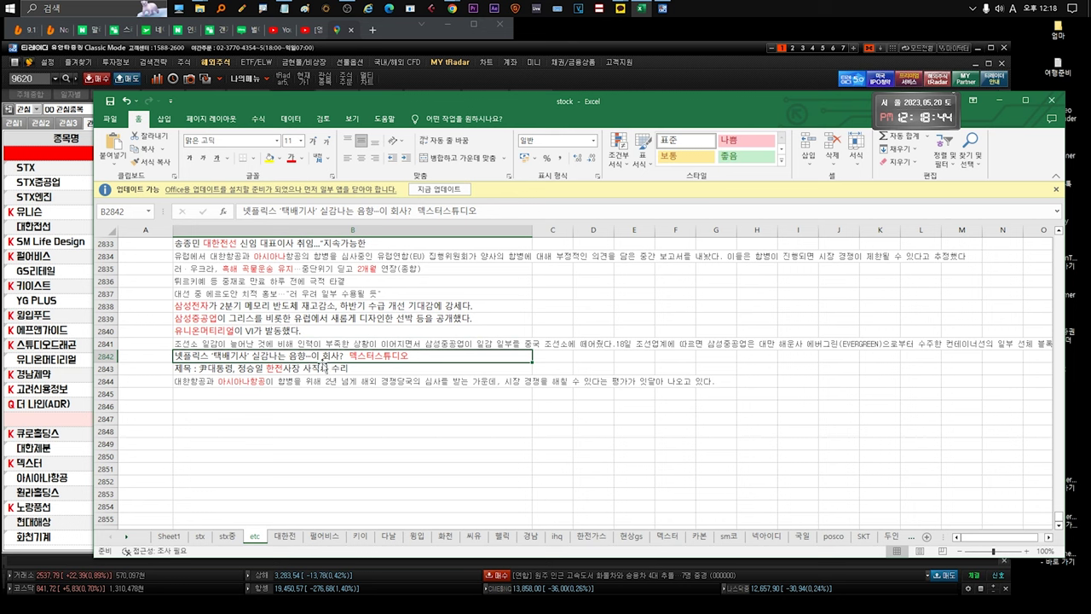
double_click(327, 357)
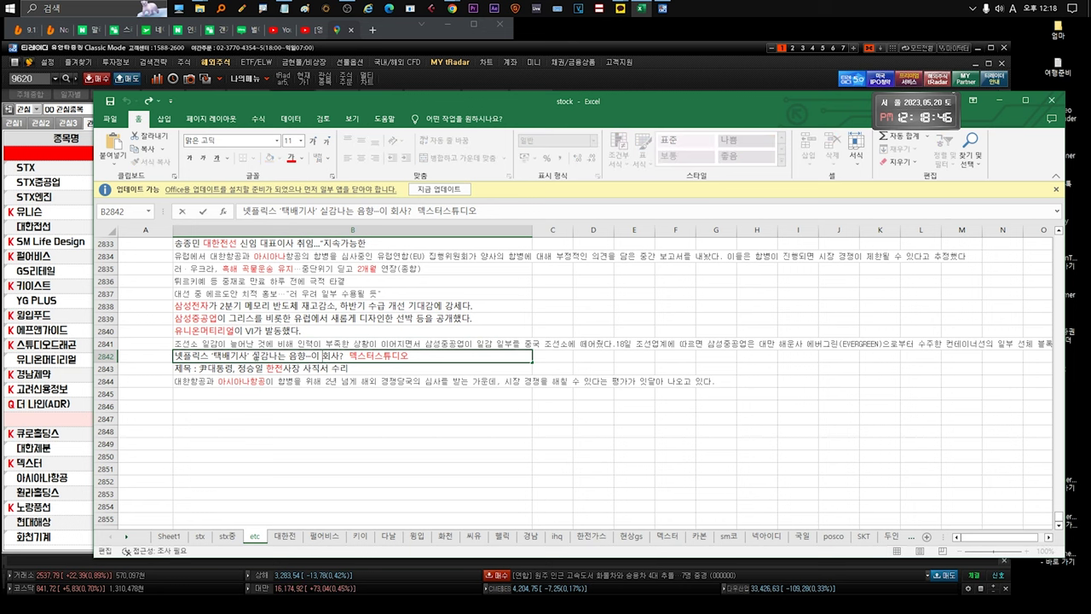
drag(244, 357, 307, 358)
click(275, 370)
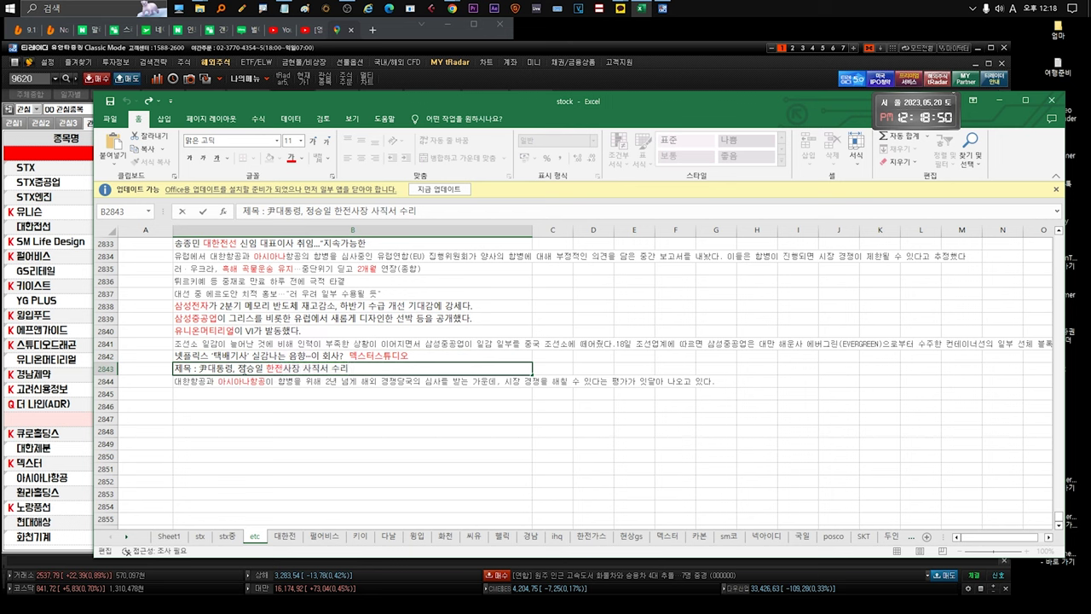
drag(231, 368, 358, 368)
drag(198, 368, 415, 367)
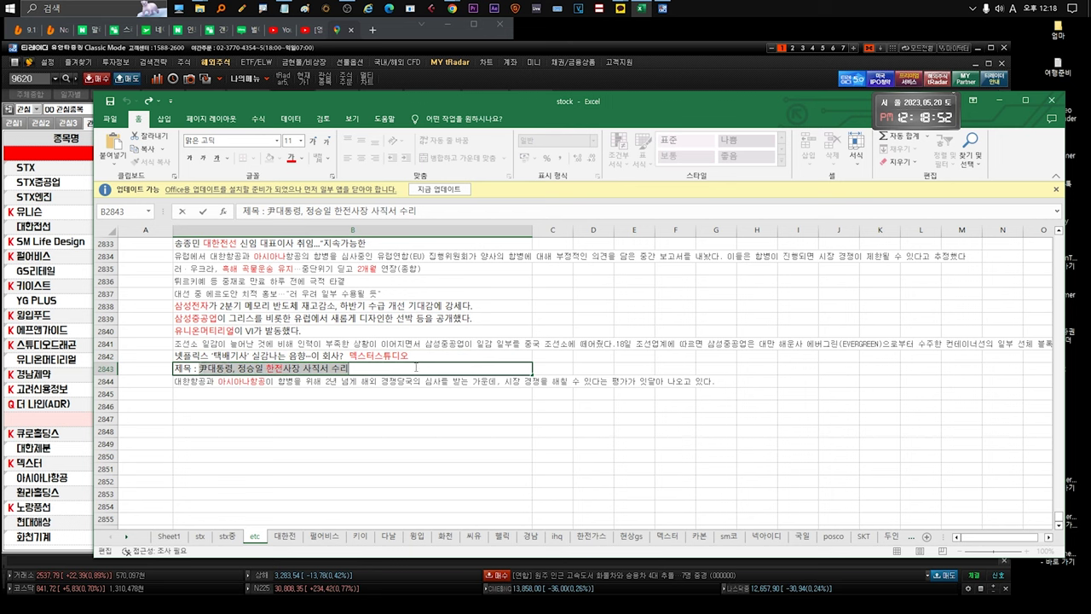
drag(349, 368, 387, 365)
drag(283, 368, 349, 368)
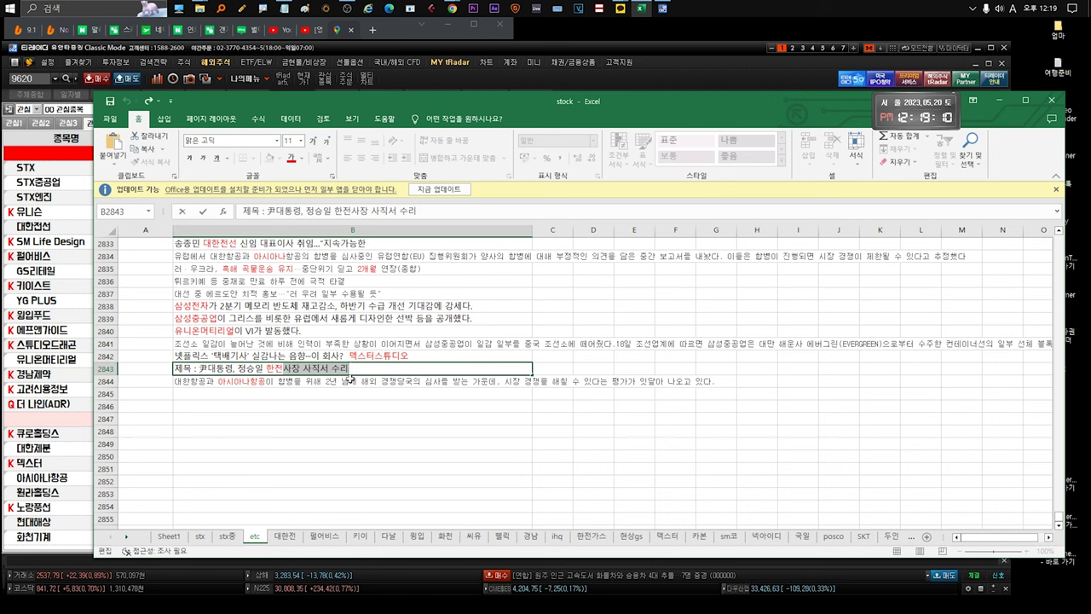
key(Return)
Highlight the 대한항공 and 아시아나항공 merger review text in row 2844, leaving the cell unedited
double_click(205, 381)
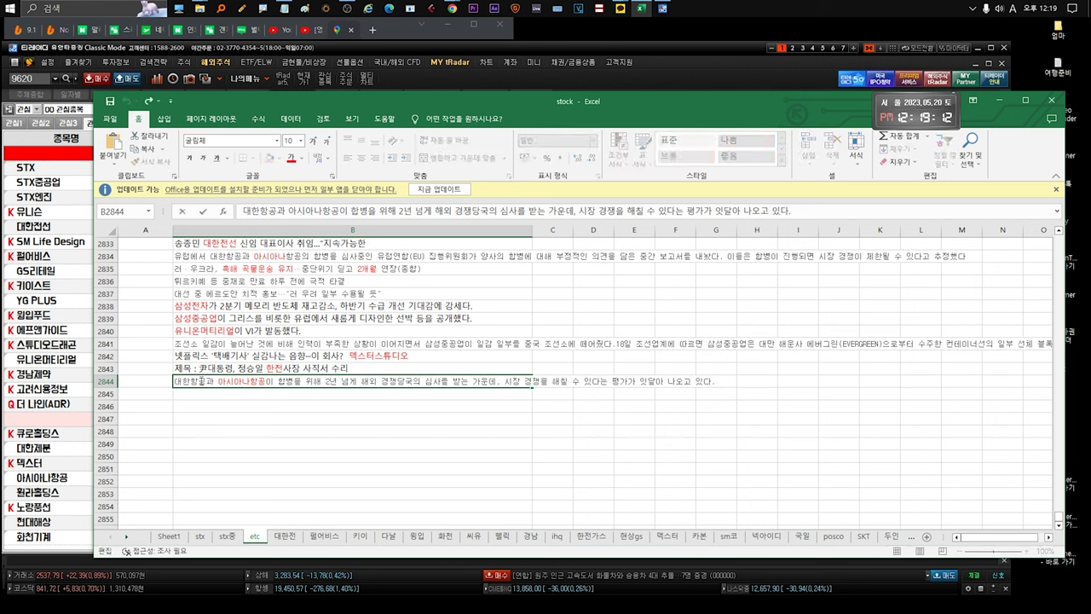
drag(189, 381, 692, 377)
click(309, 406)
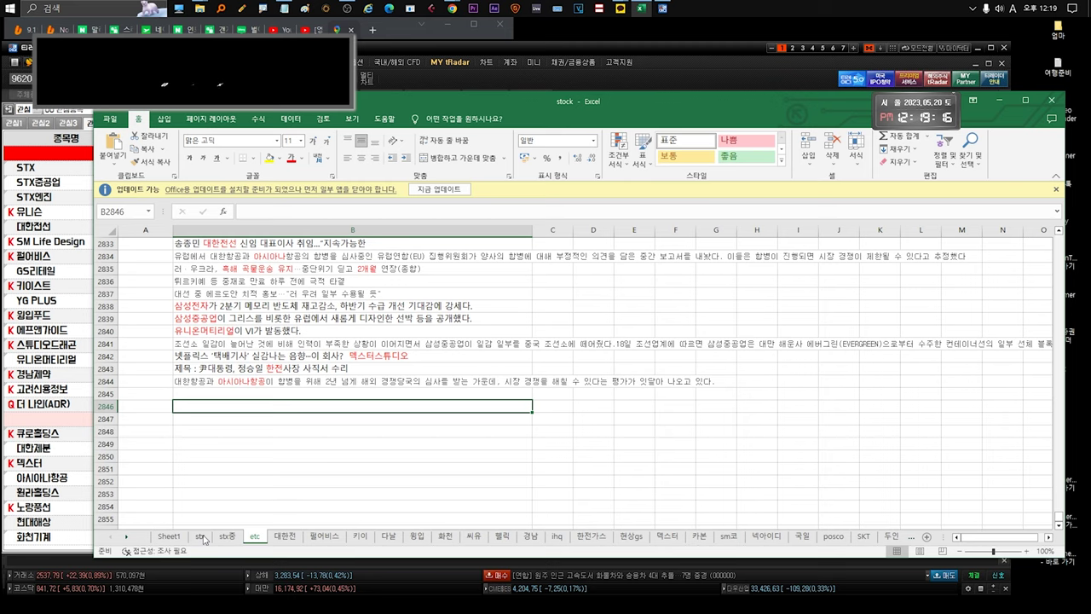
Open the stx sheet and highlight the 국내CB전환 issue method in row 809
click(202, 537)
double_click(244, 307)
drag(312, 308, 386, 311)
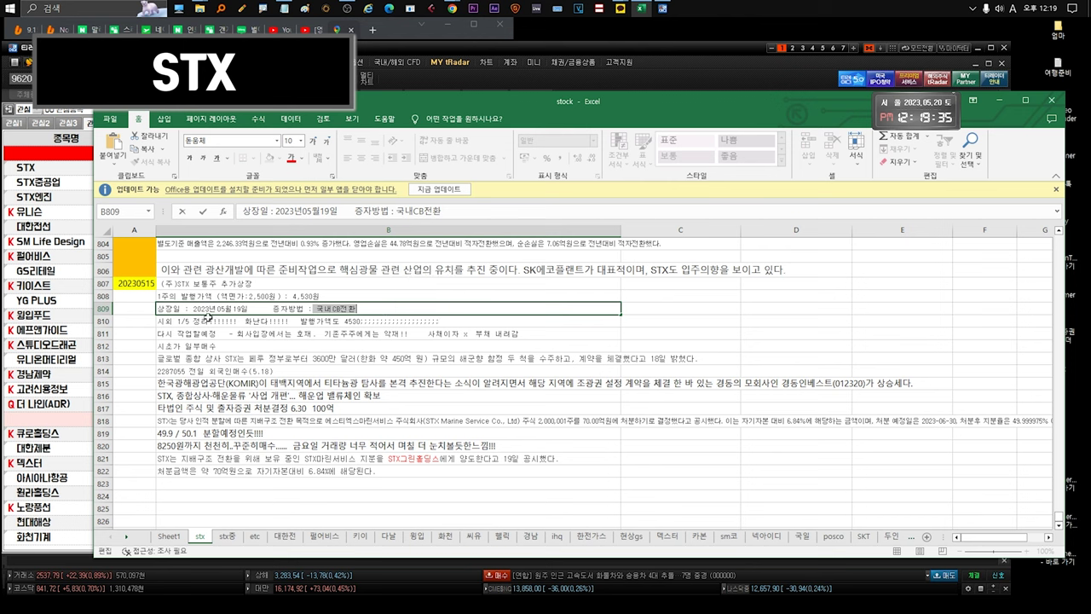
Read the note in row 810, highlighting 시외 1/5 정리 and the 발행가액도 4530 remark in turn
click(206, 319)
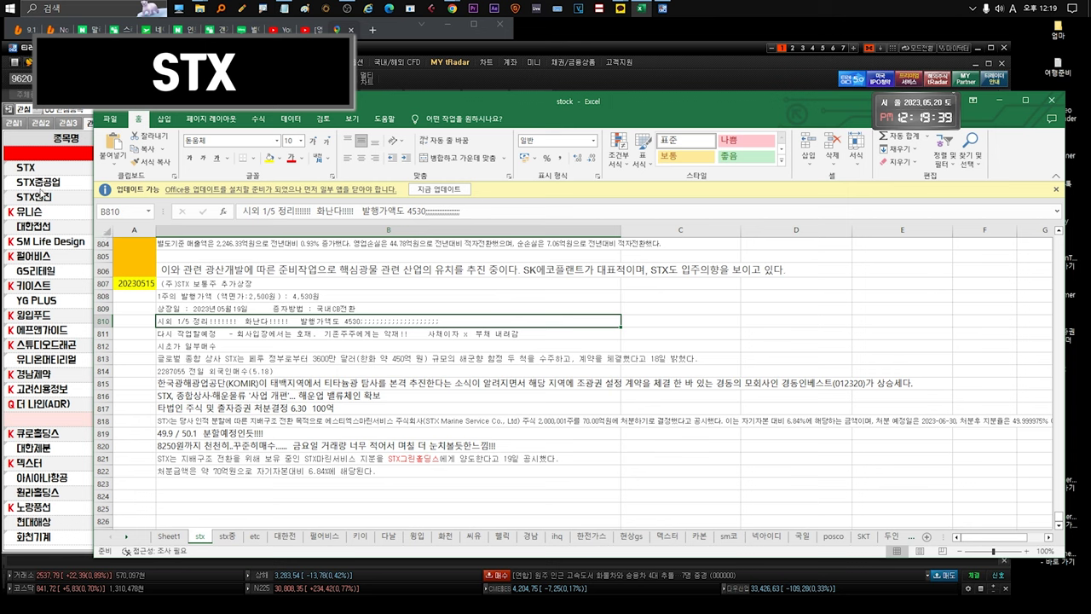
double_click(183, 321)
drag(247, 321, 156, 322)
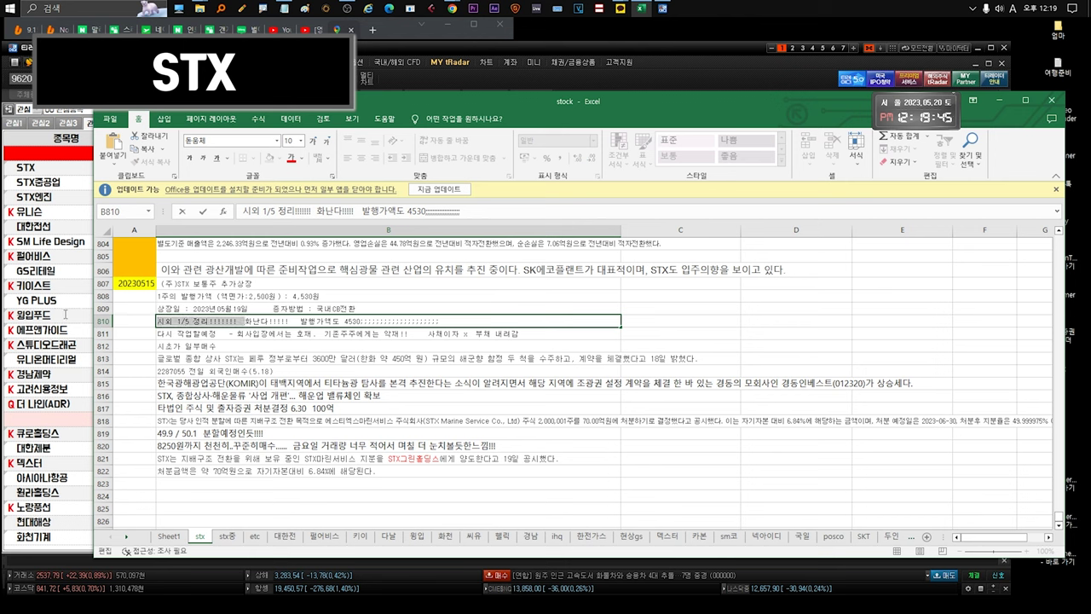
drag(247, 321, 156, 321)
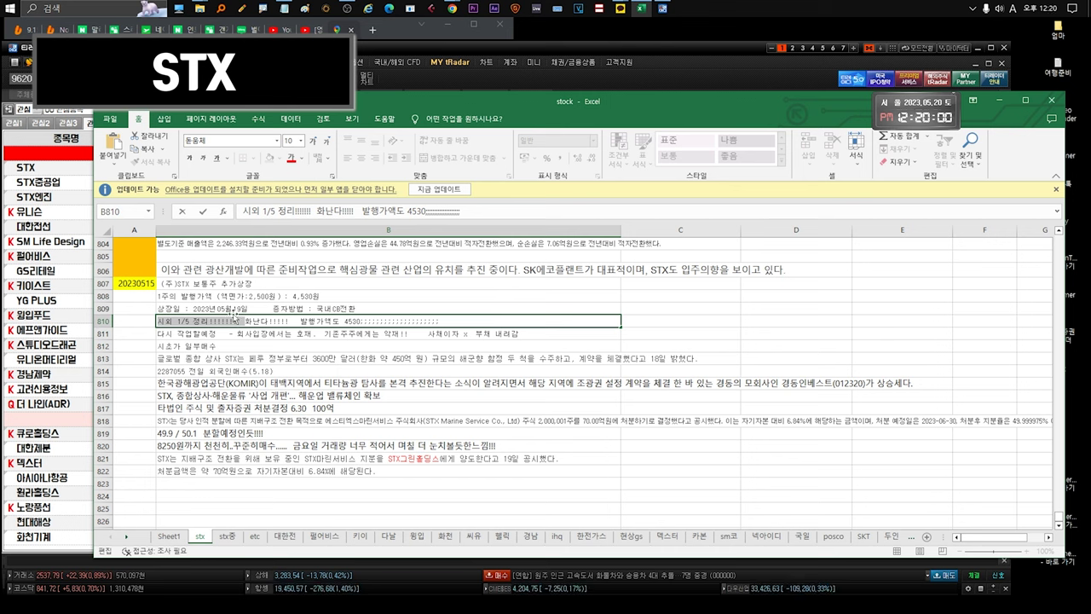
drag(242, 321, 443, 321)
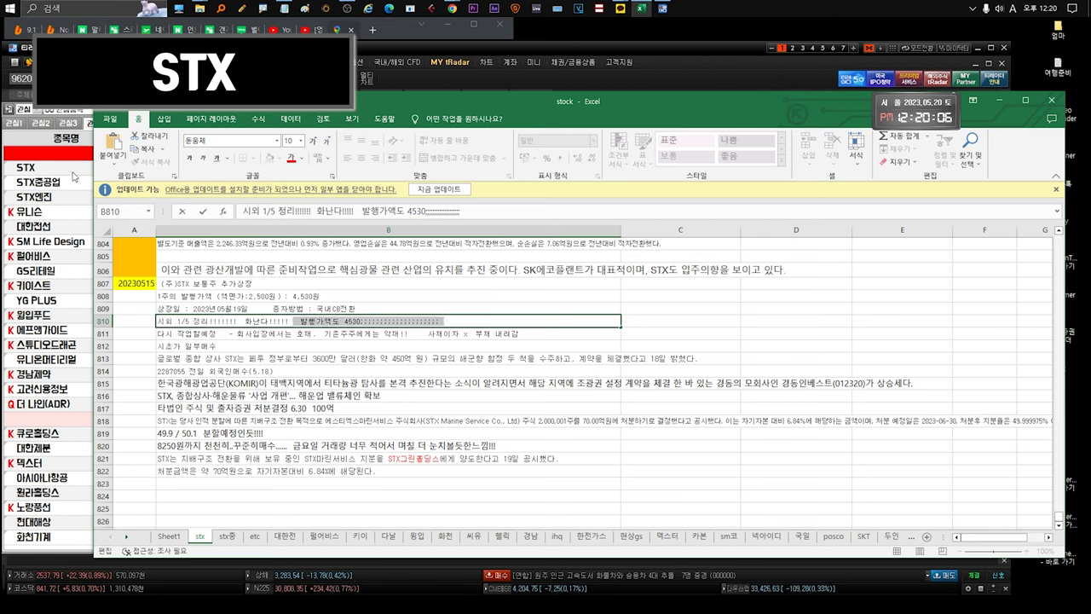
Read the note in row 811, highlighting the 다시 작업할예정, company, existing-shareholder and bond-interest phrases in turn
click(196, 336)
double_click(196, 335)
drag(216, 336, 157, 336)
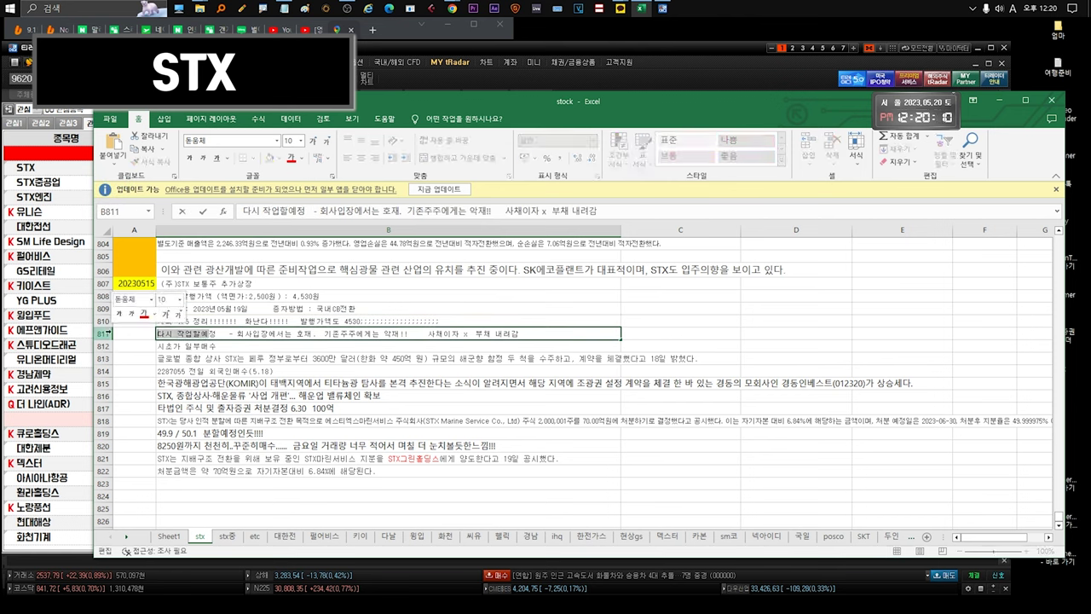
drag(224, 335, 315, 334)
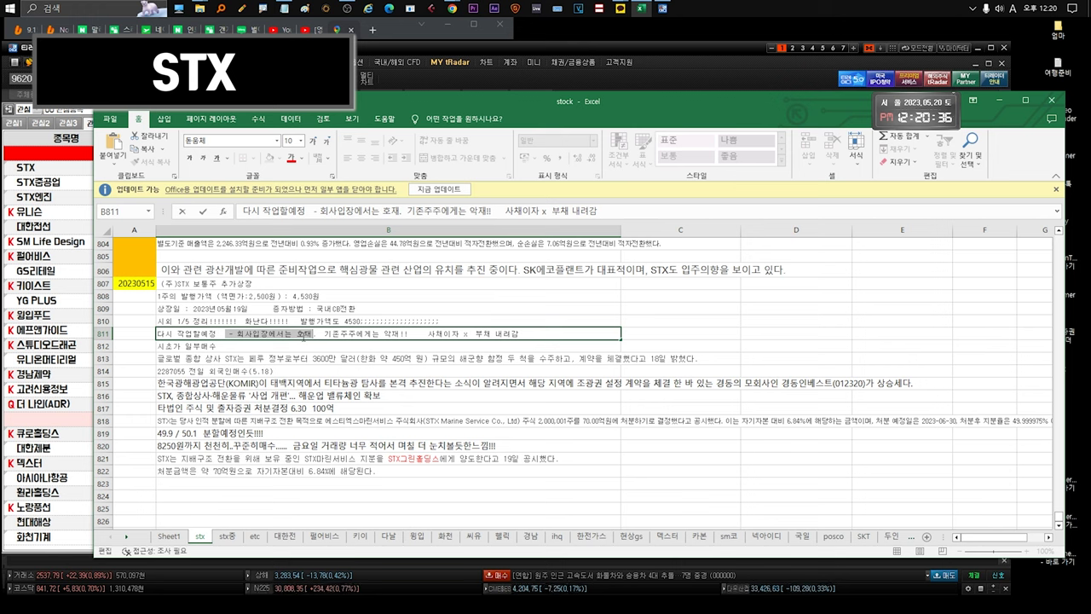
drag(320, 333, 410, 333)
click(410, 333)
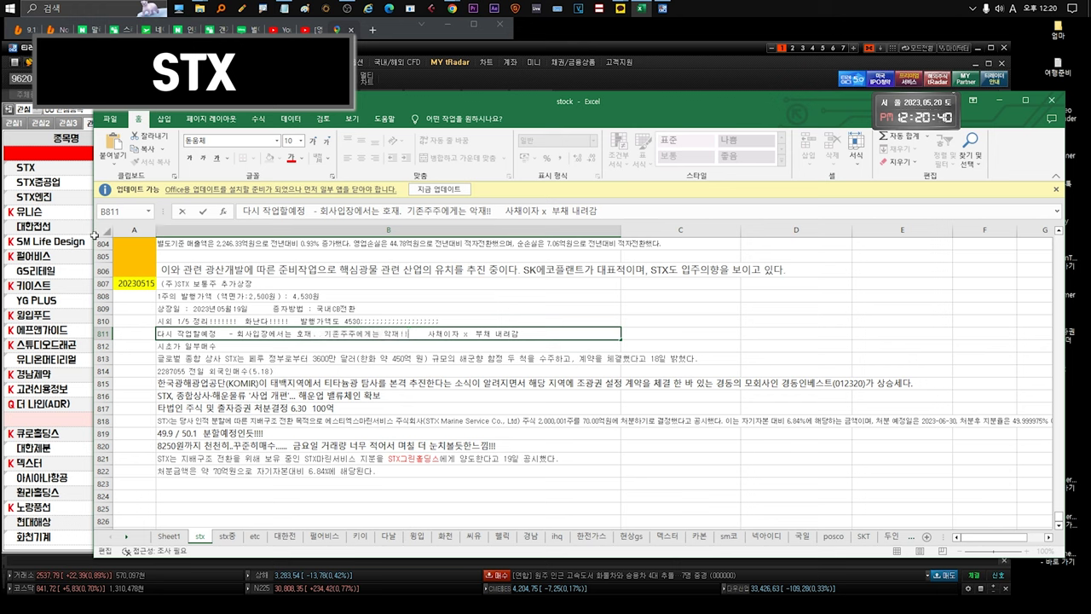
drag(325, 334, 405, 333)
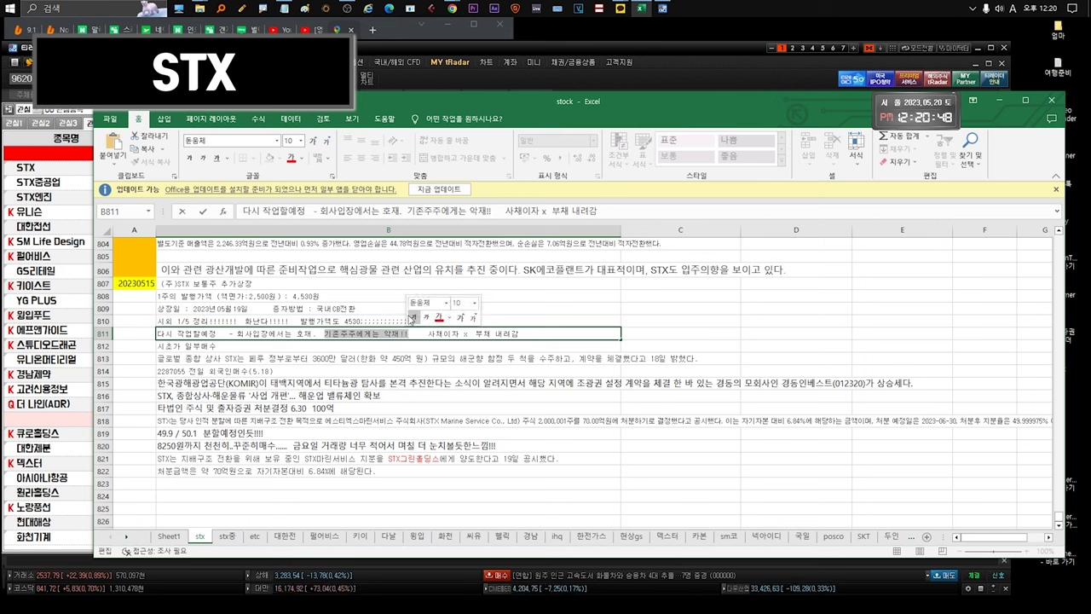
click(327, 334)
drag(326, 334, 409, 334)
drag(316, 334, 238, 334)
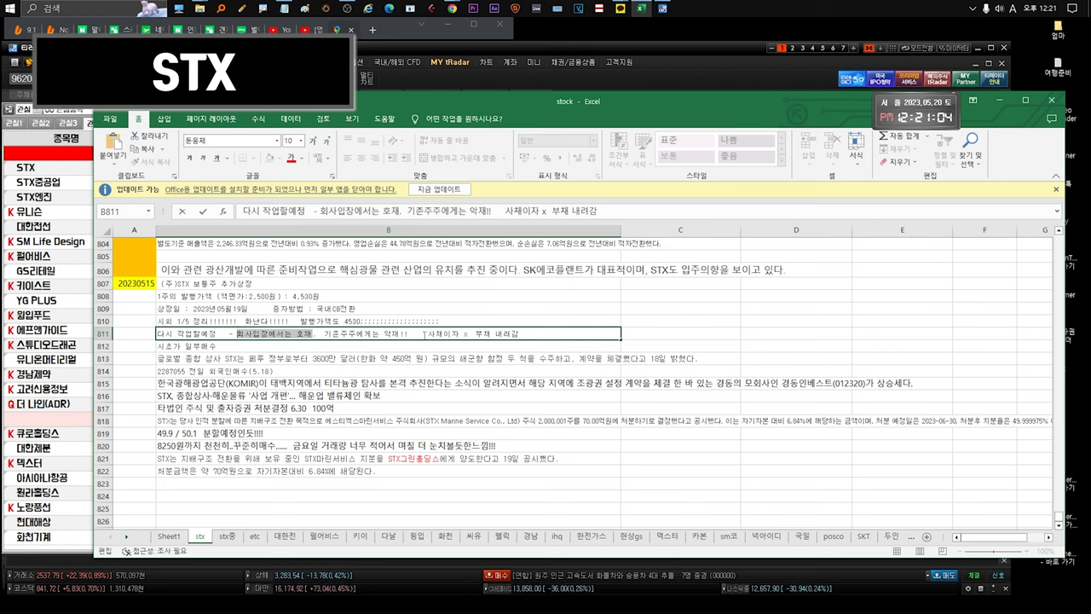
drag(424, 333, 522, 333)
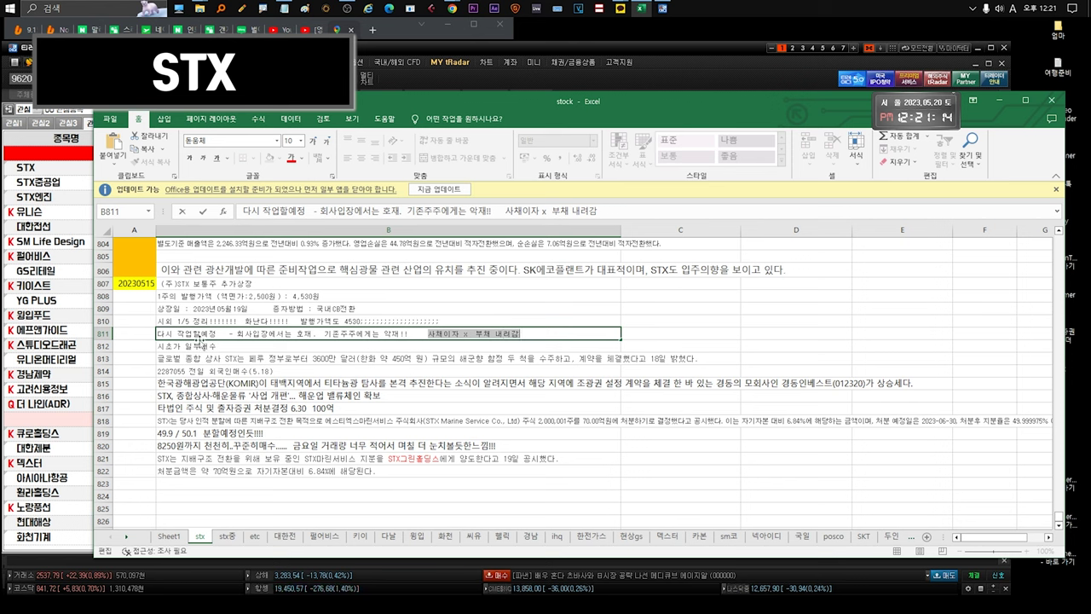
Read rows 812 and 813, highlighting the 페루 정부 contract text and the 해군함 함정 두 척 수주 phrase in row 813
click(189, 345)
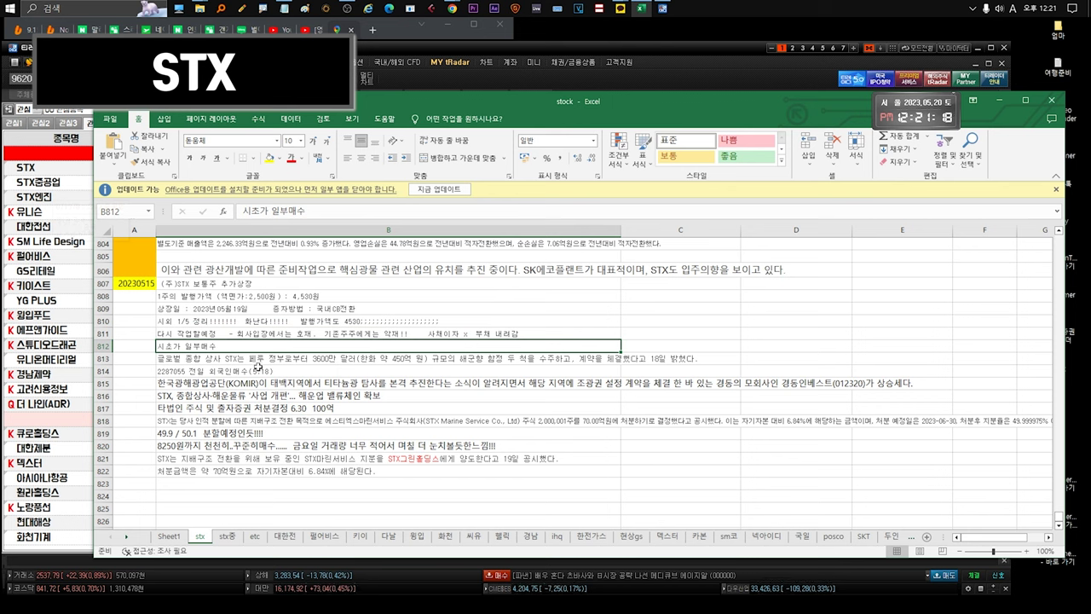
double_click(266, 358)
drag(247, 359, 703, 359)
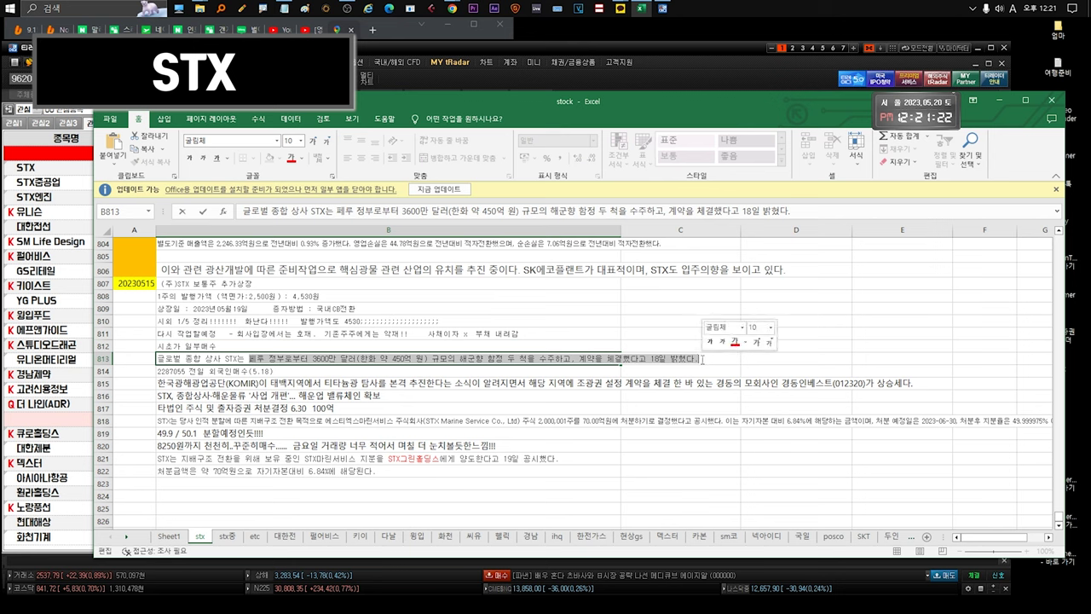
drag(458, 359, 699, 359)
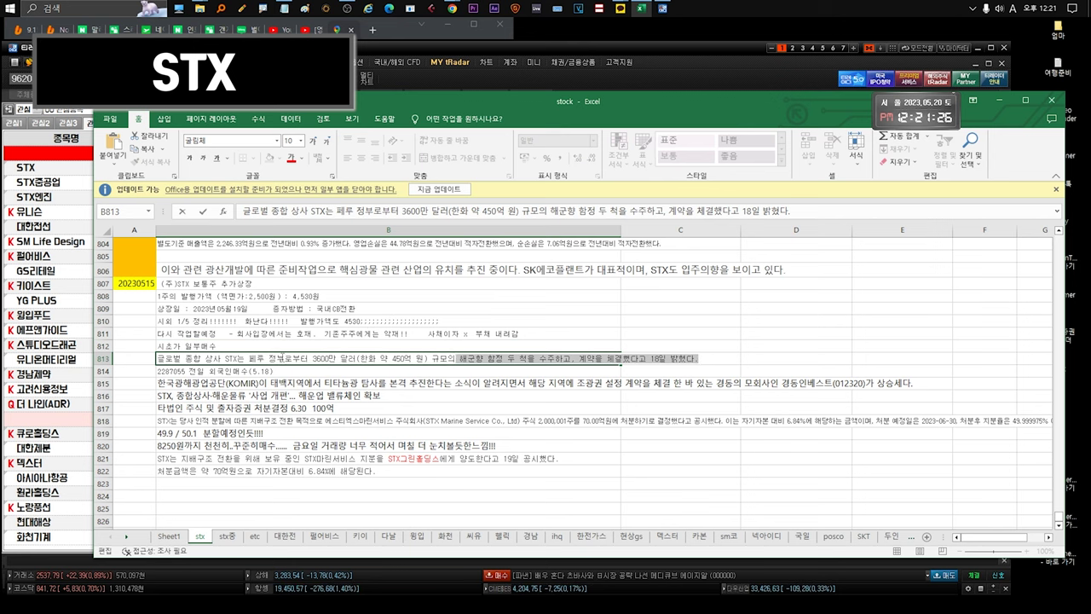
drag(247, 358, 699, 359)
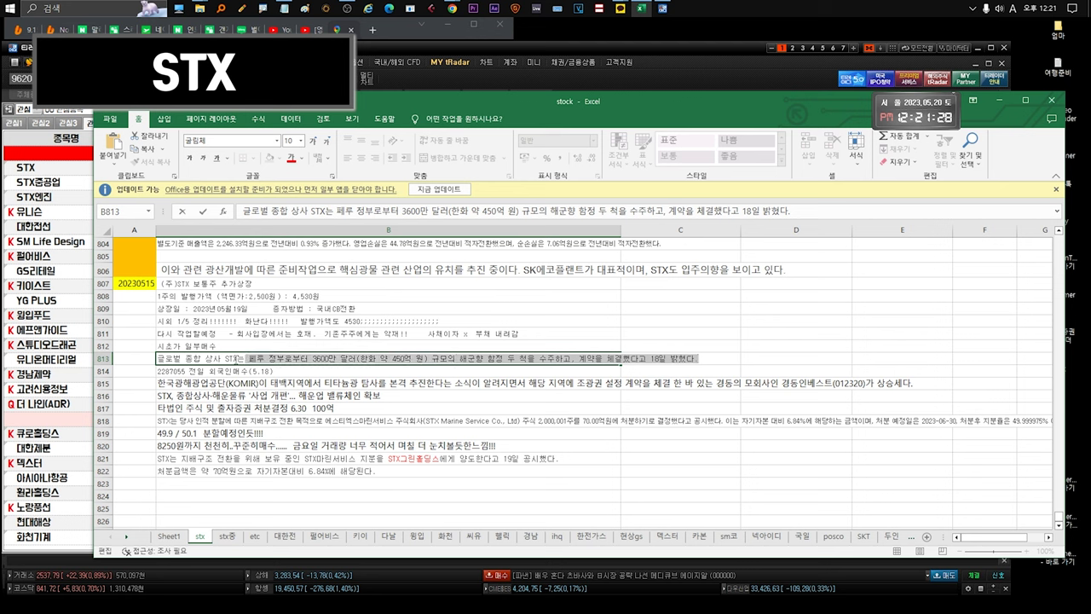
click(197, 371)
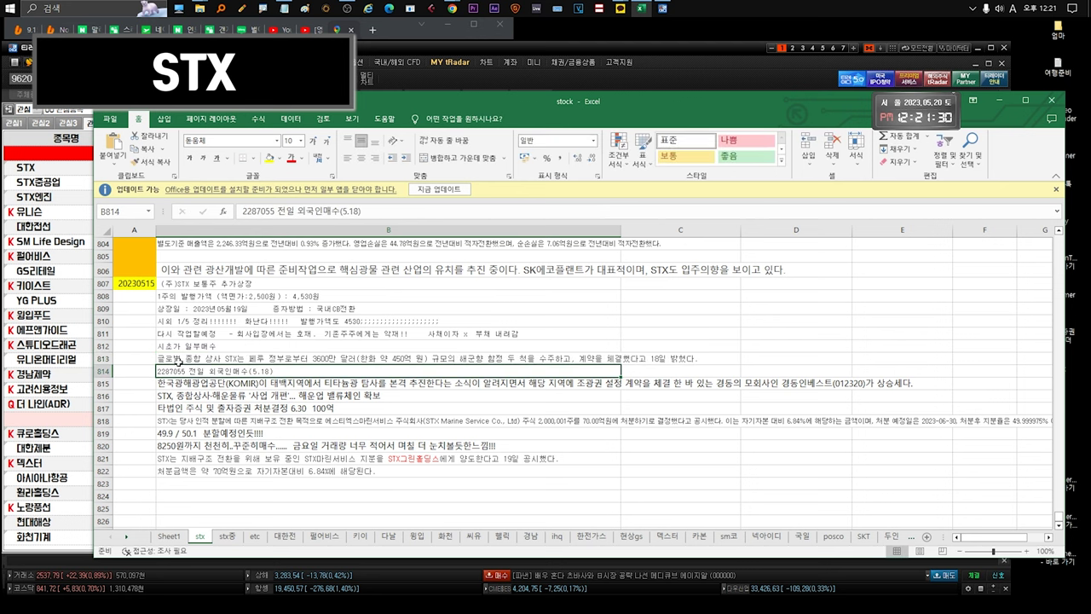
click(158, 359)
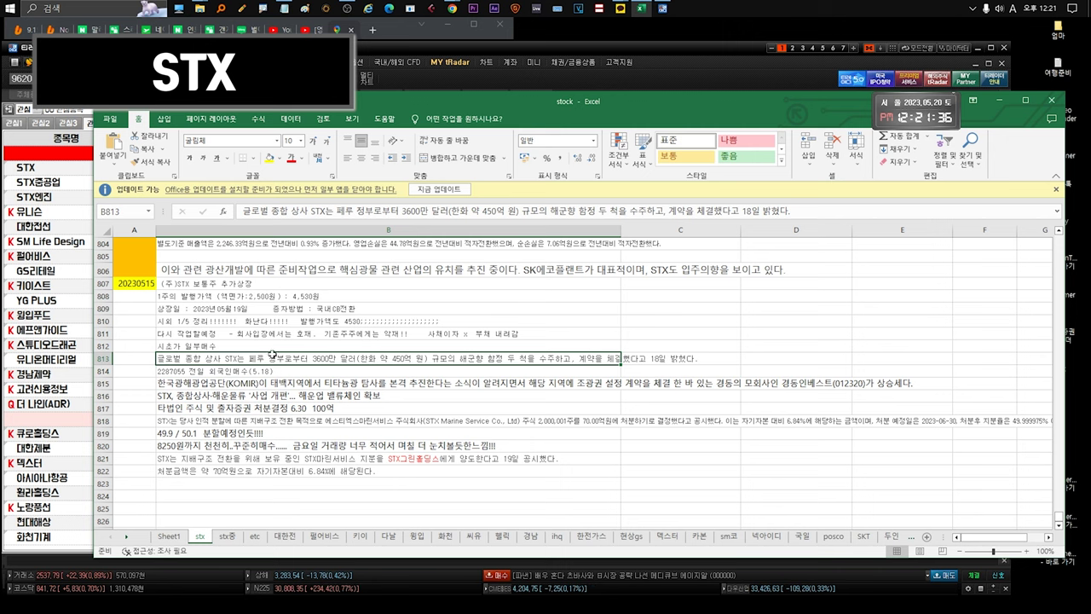
double_click(314, 358)
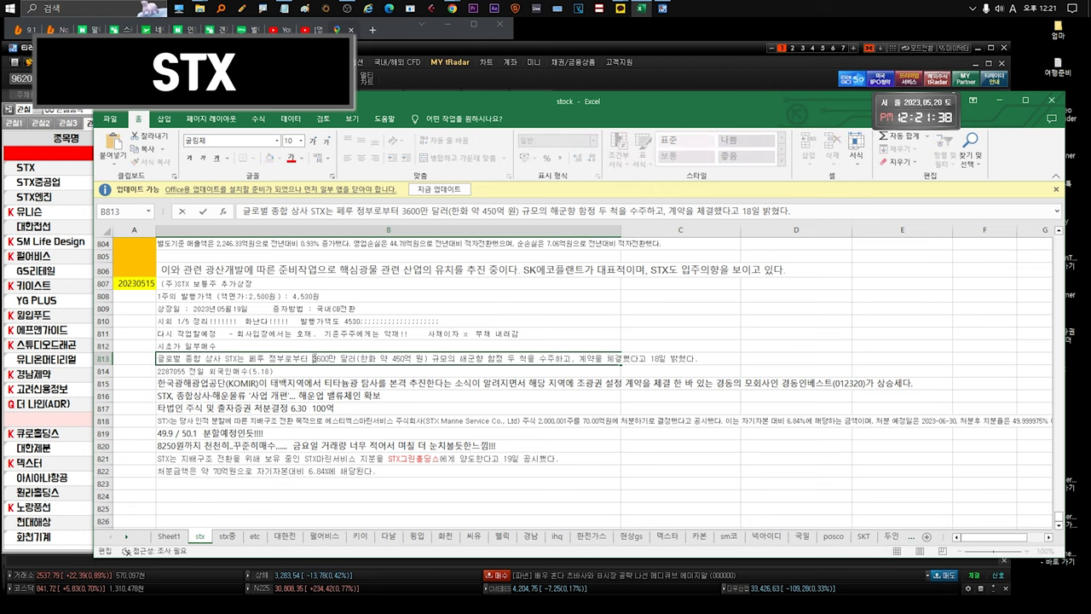
Read the foreign-buying note in row 814, highlighting 외국인매수(5.18) and the 2287055 figure in turn
scroll(428, 348, down, 1)
click(256, 332)
double_click(256, 332)
drag(271, 330, 125, 329)
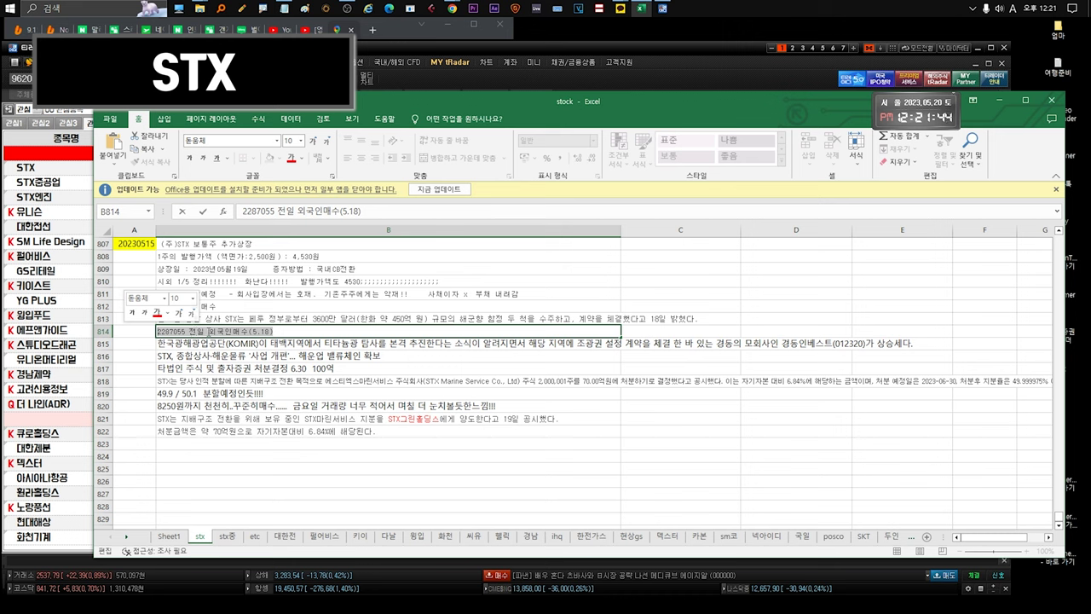
drag(209, 332, 275, 332)
drag(157, 332, 181, 332)
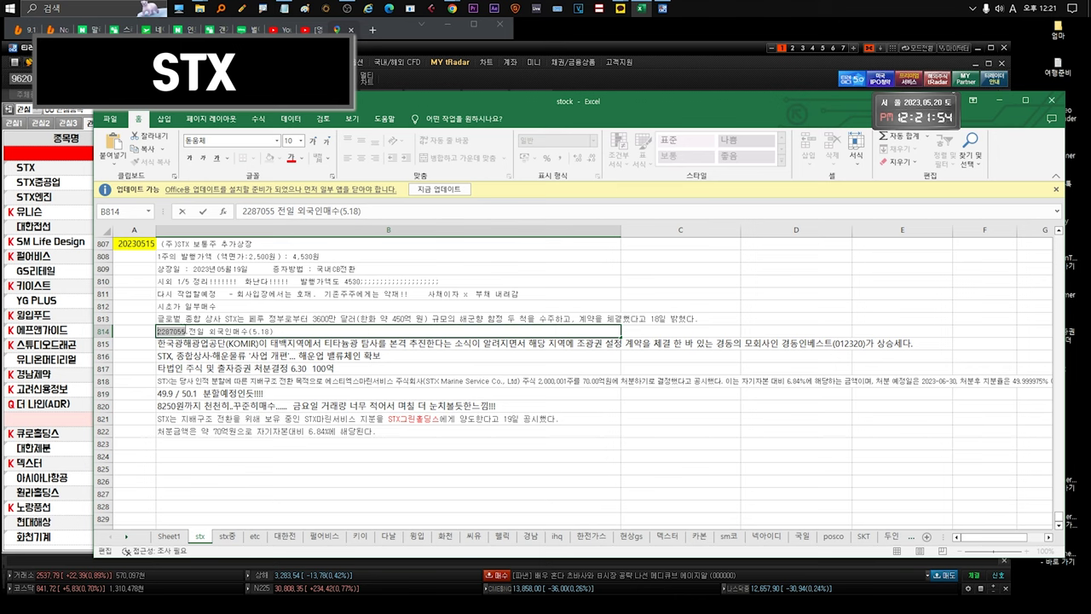
click(252, 330)
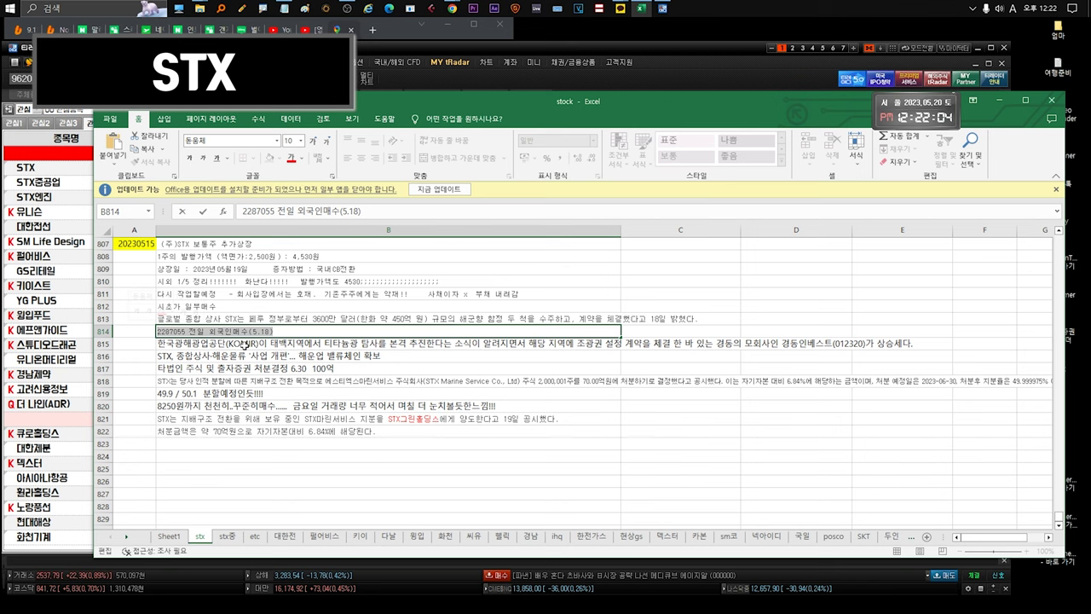
Read the titanium exploration news in row 815 and highlight the end of the 해운업 밸류체인 확보 headline in row 816
click(245, 344)
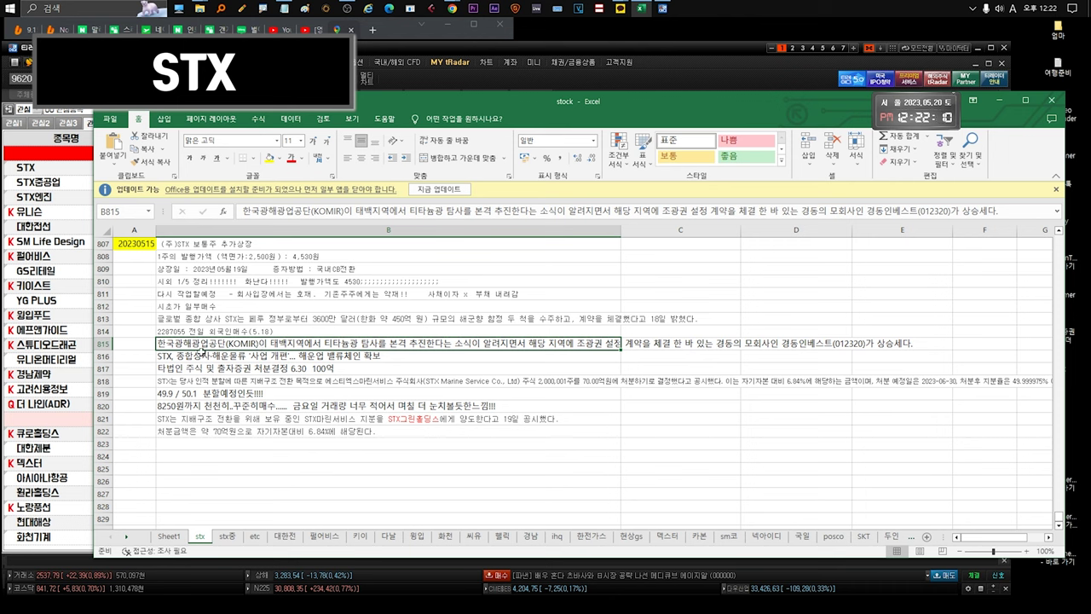
click(202, 353)
double_click(334, 356)
drag(334, 355, 382, 356)
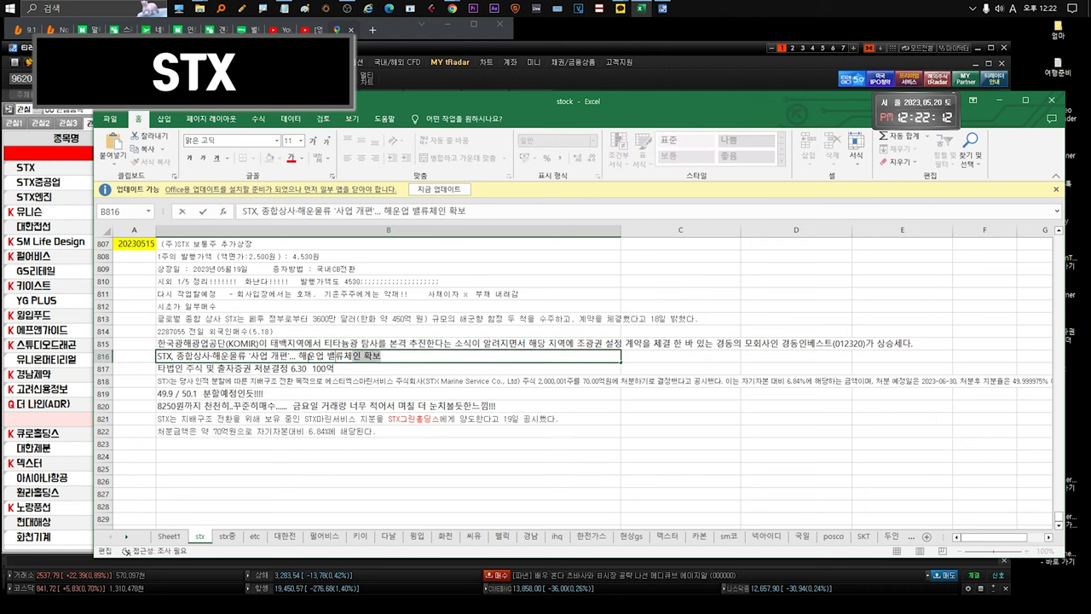
Read the 처분결정 entry in row 817 and show the full share-disposal text in row 818, leaving it unedited
click(207, 369)
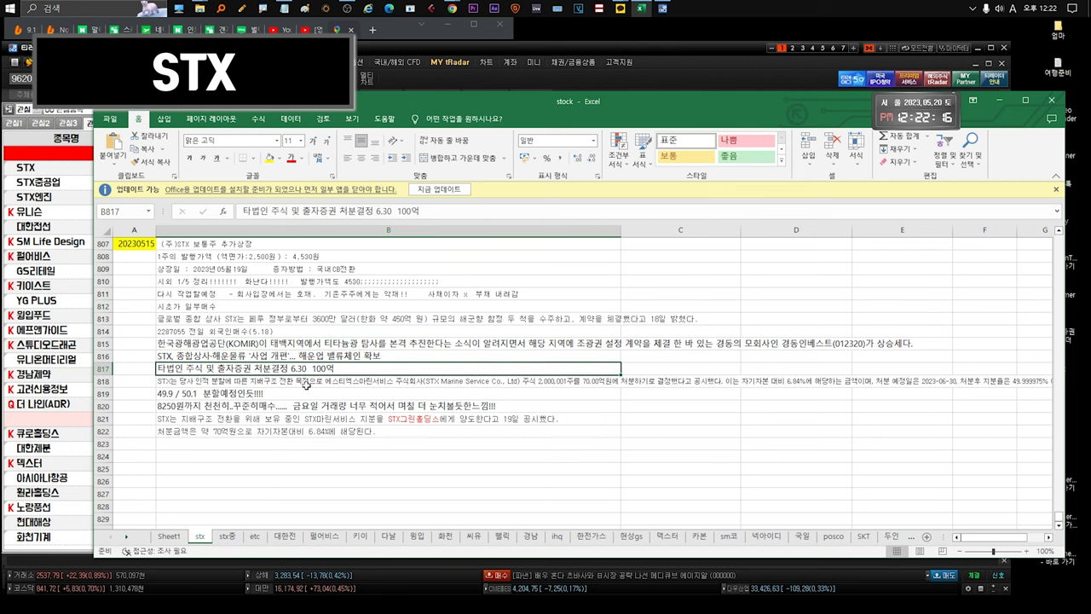
double_click(583, 380)
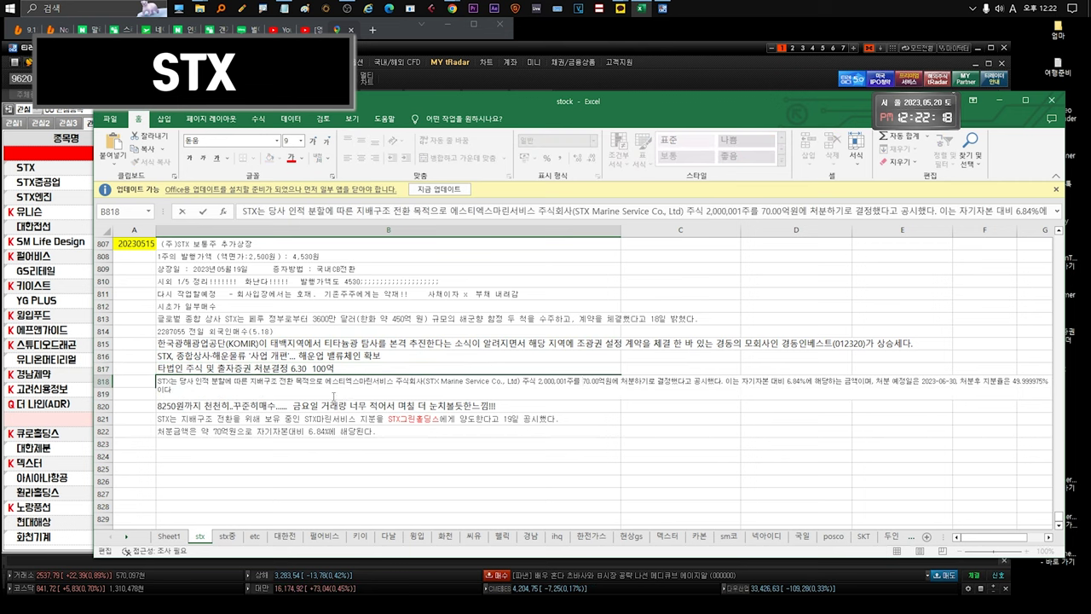
key(Escape)
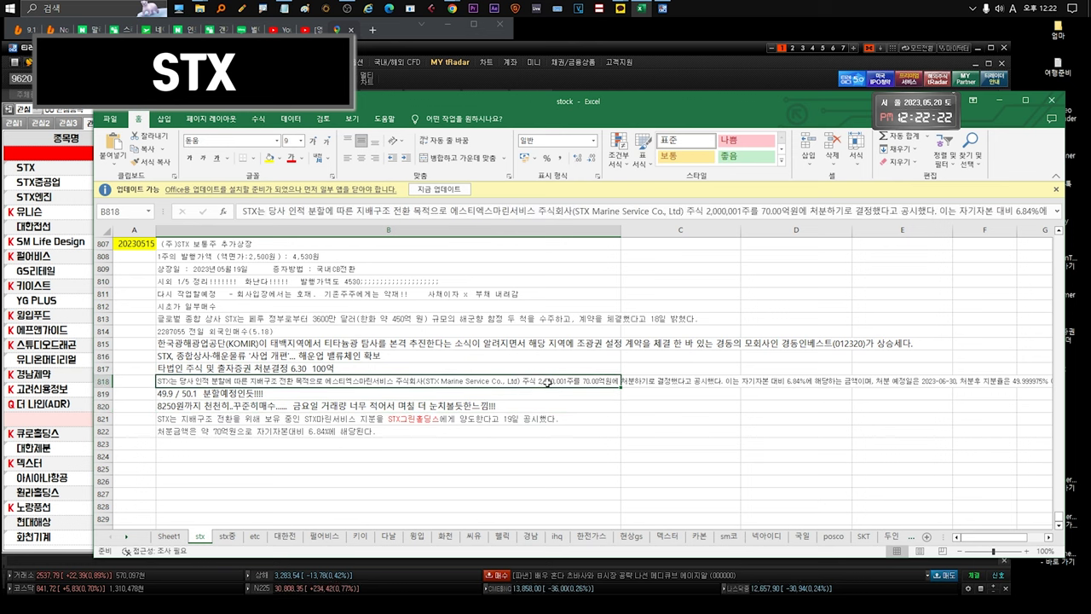
Examine the 분할예정인듯 note in row 819, highlighting the whole note and its 49.9 and 50.1 figures in turn
click(188, 393)
double_click(249, 393)
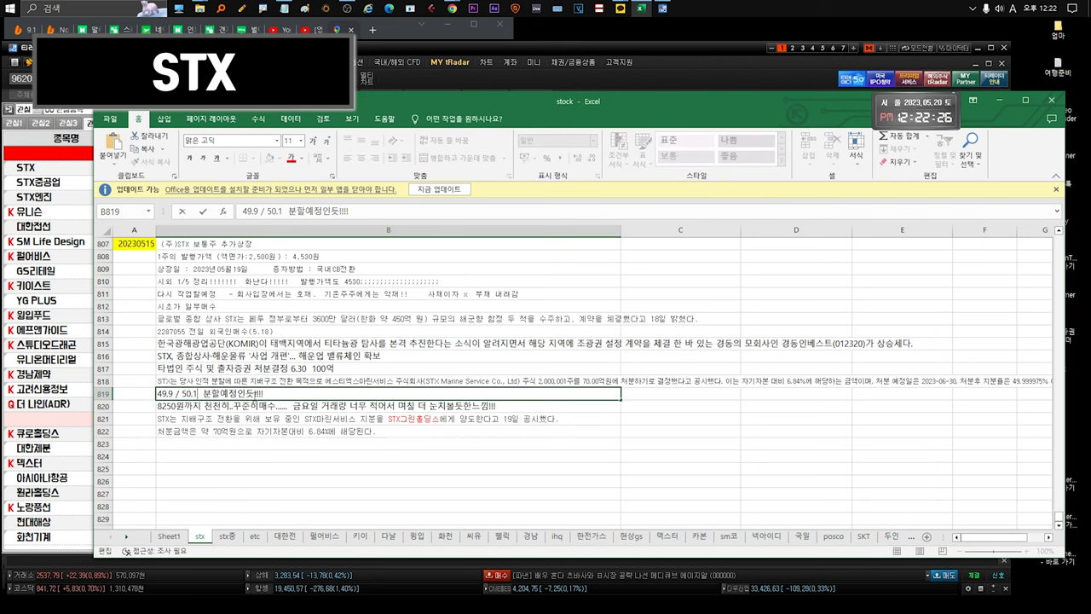
drag(271, 394, 157, 394)
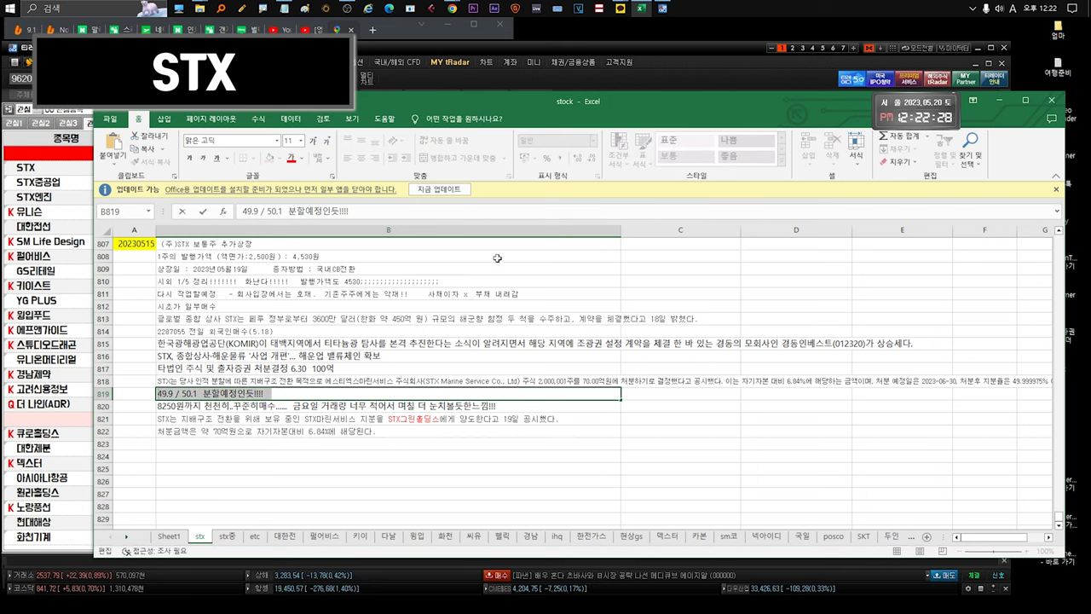
drag(179, 394, 273, 393)
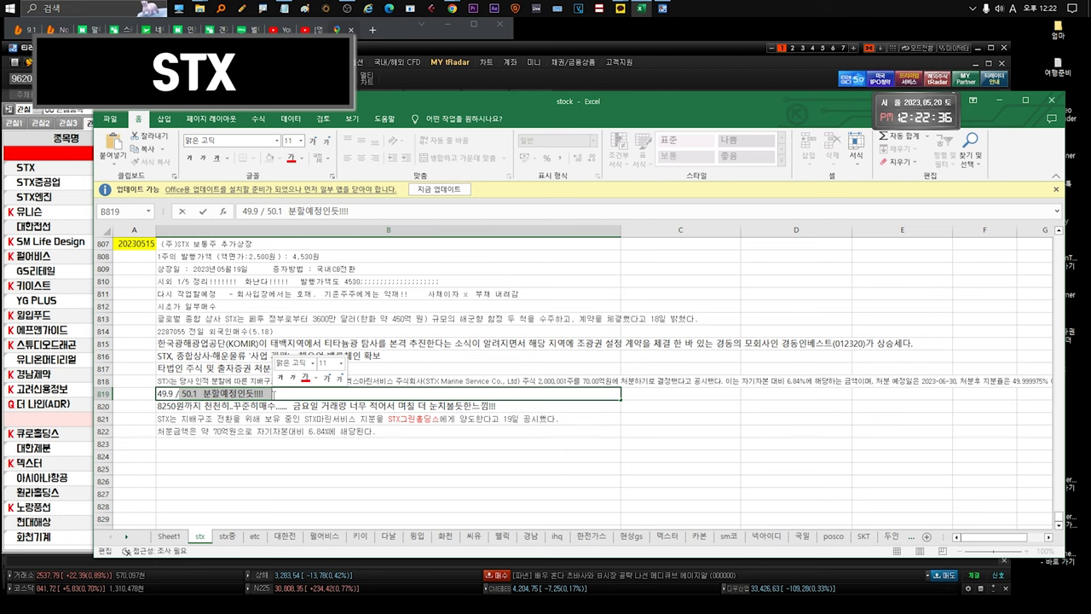
drag(184, 394, 282, 394)
drag(174, 394, 145, 395)
click(182, 394)
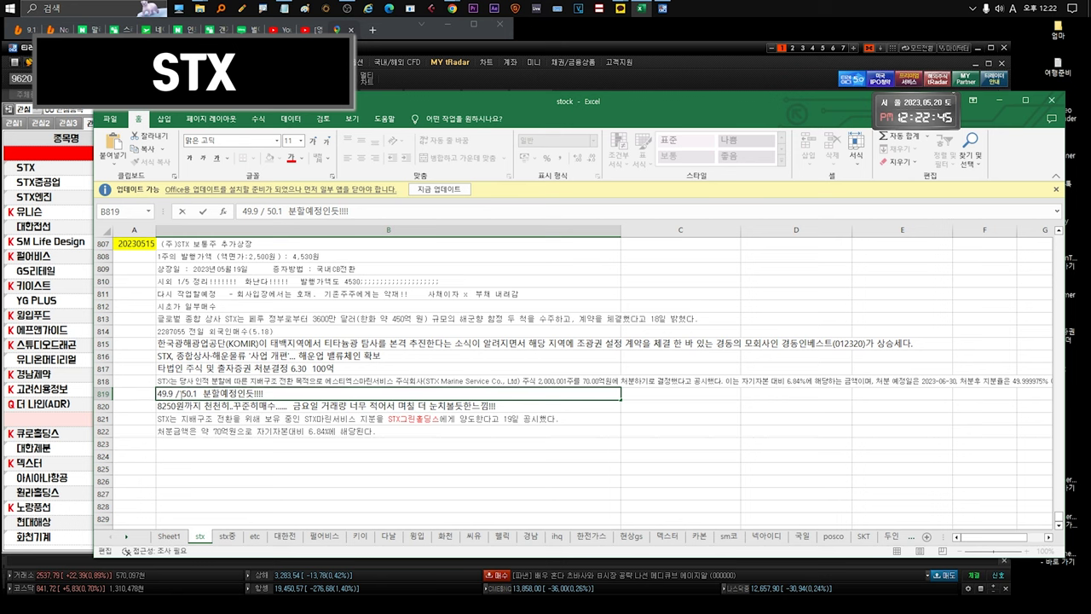
drag(181, 394, 198, 394)
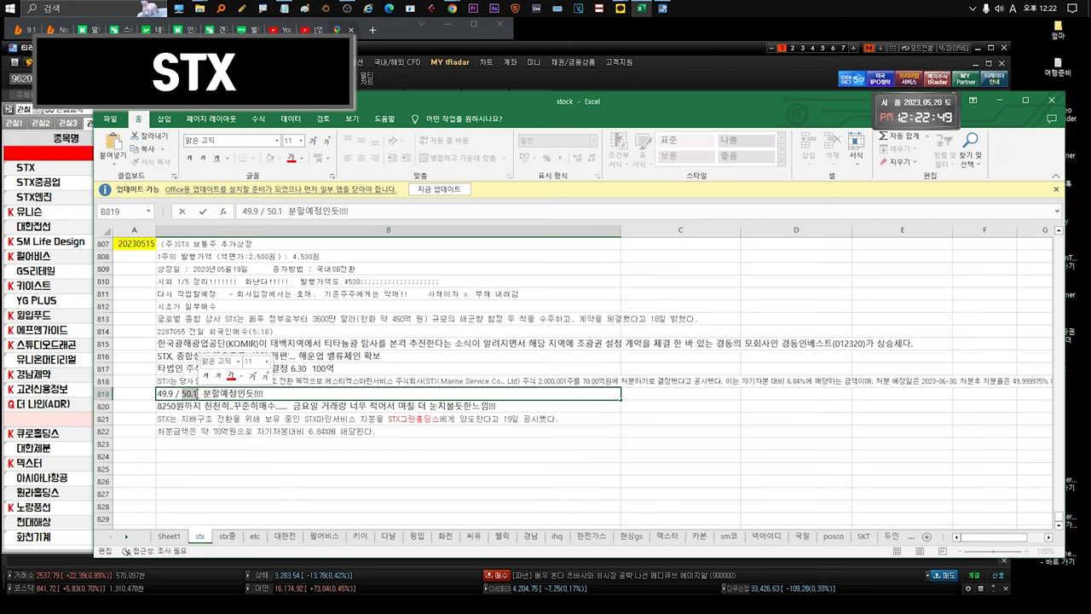
drag(175, 393, 156, 394)
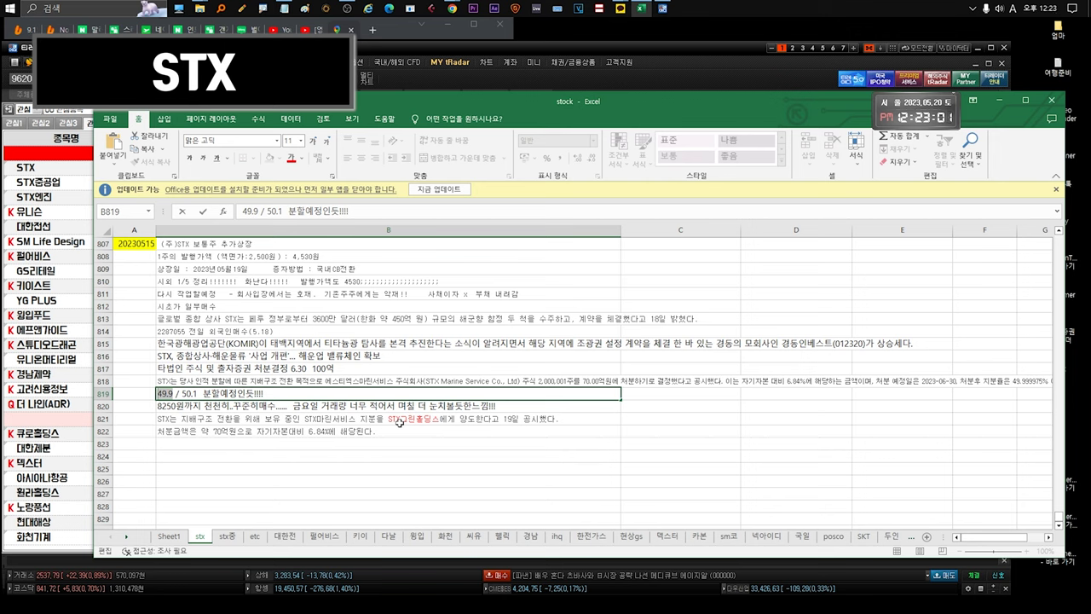
click(163, 392)
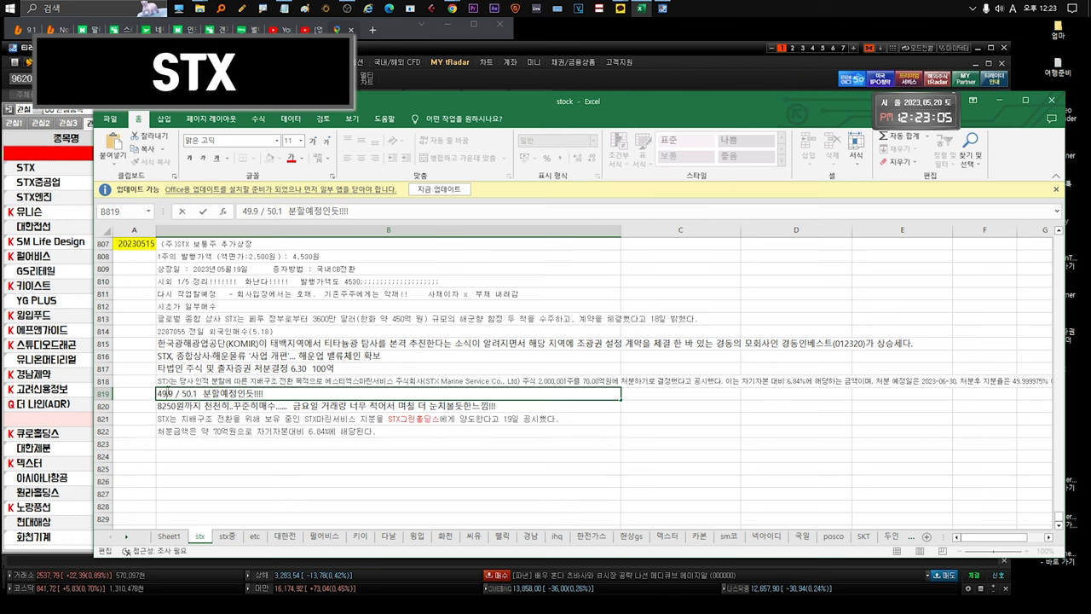
double_click(162, 393)
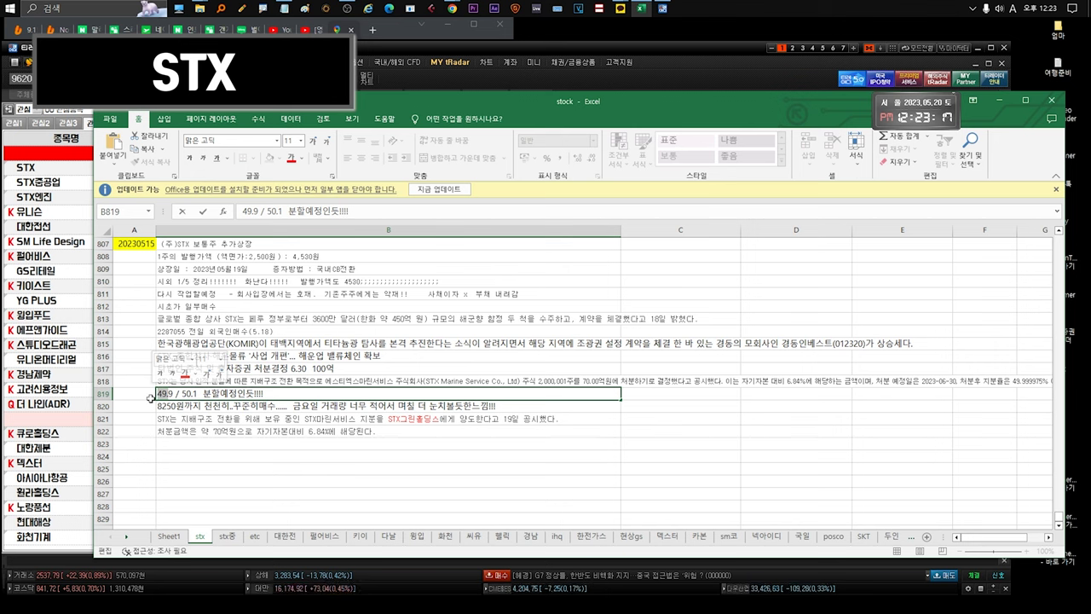
Read the note in row 820, highlighting the 8250원까지 buying plan and the 금요일 거래량 remark in turn
click(234, 406)
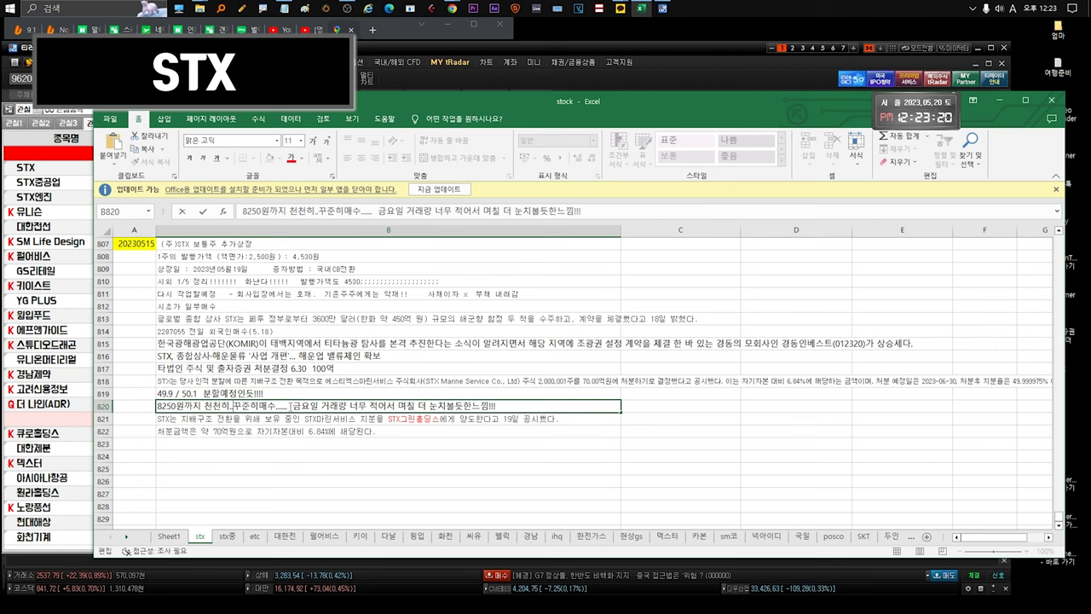
drag(291, 405, 156, 406)
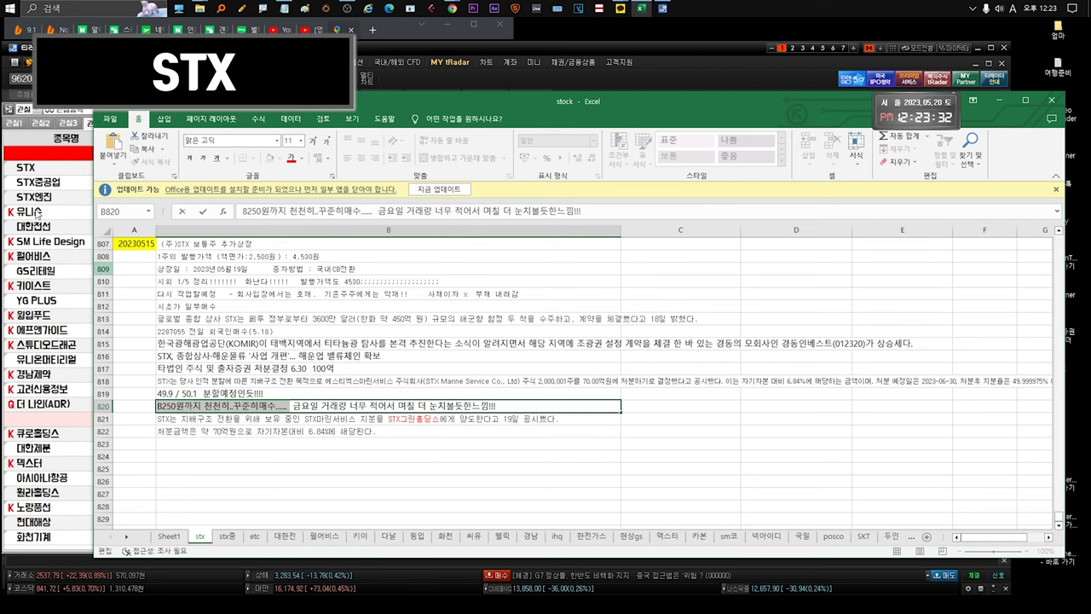
drag(292, 405, 509, 404)
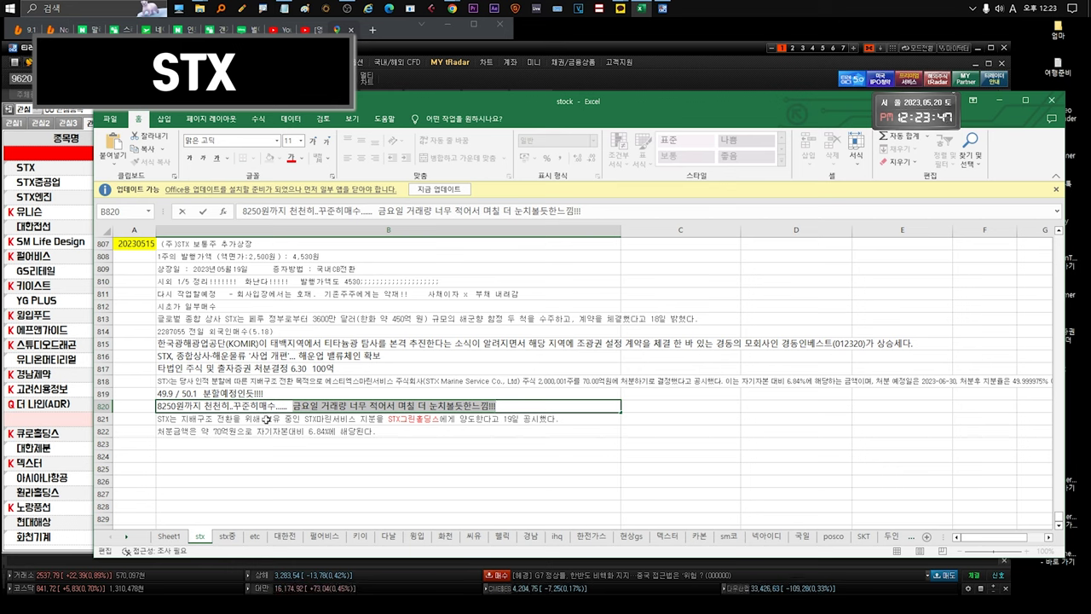
click(292, 407)
drag(292, 407, 496, 406)
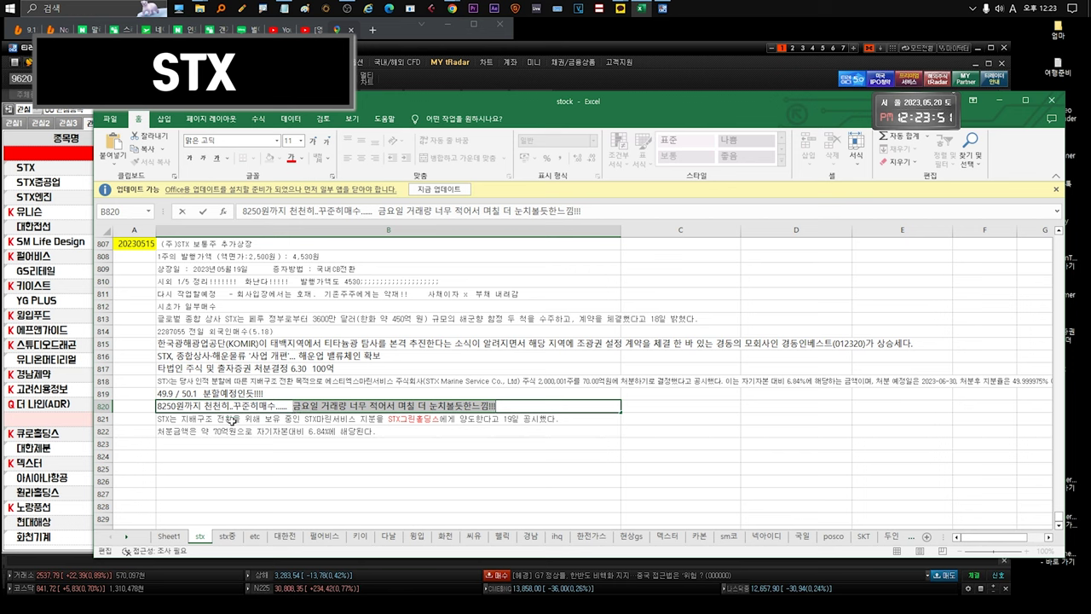
Go back over the split, buying-plan and STX그린홀딩스 share-transfer notes in rows 819 to 822 without editing them
click(233, 418)
click(236, 406)
click(242, 394)
drag(252, 344, 259, 390)
double_click(264, 393)
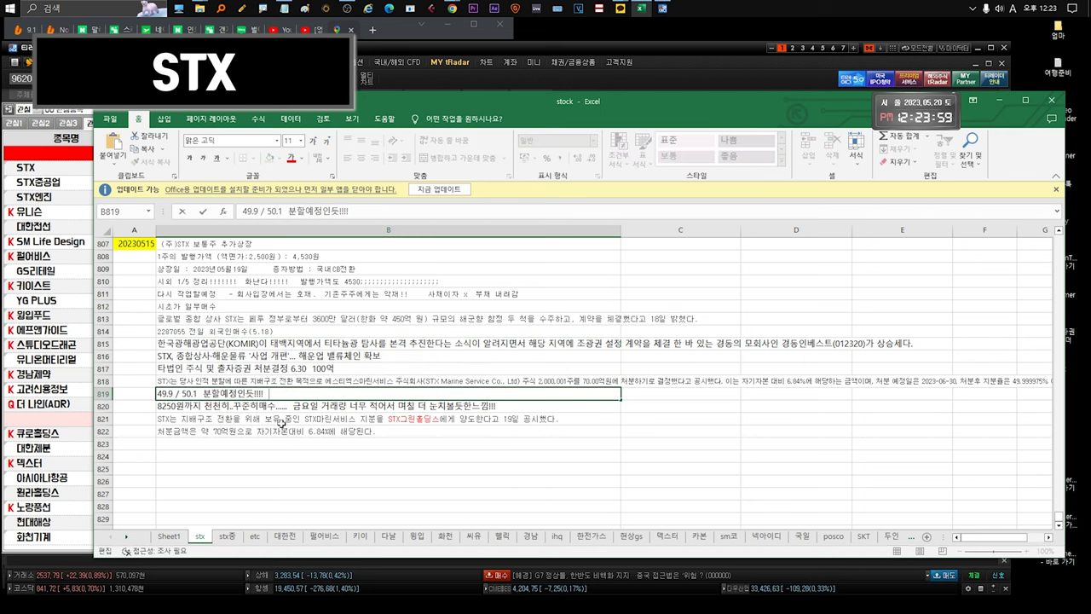
click(281, 421)
click(288, 432)
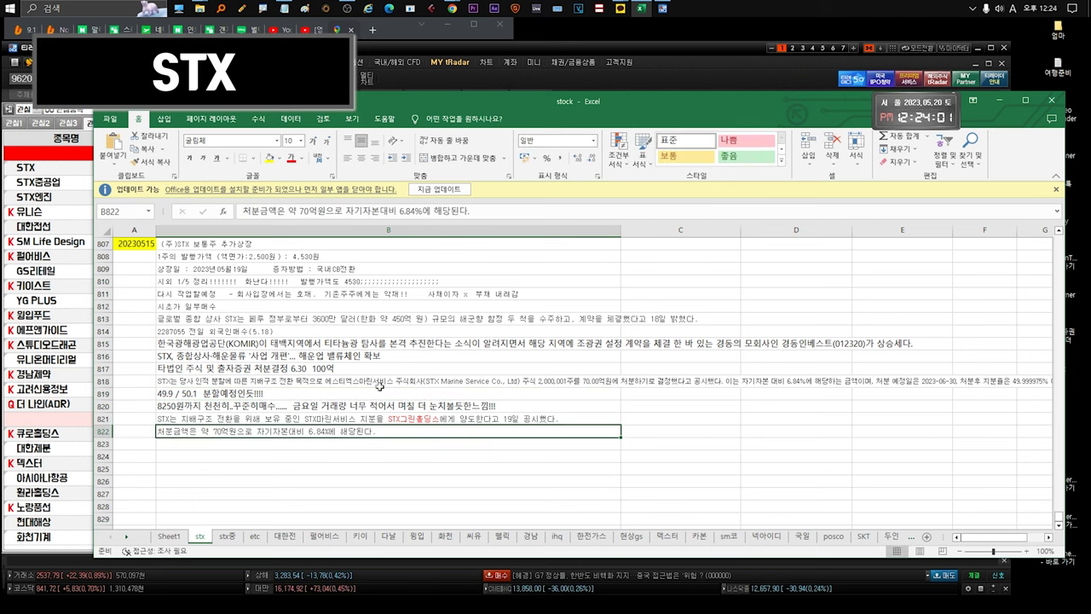
click(259, 419)
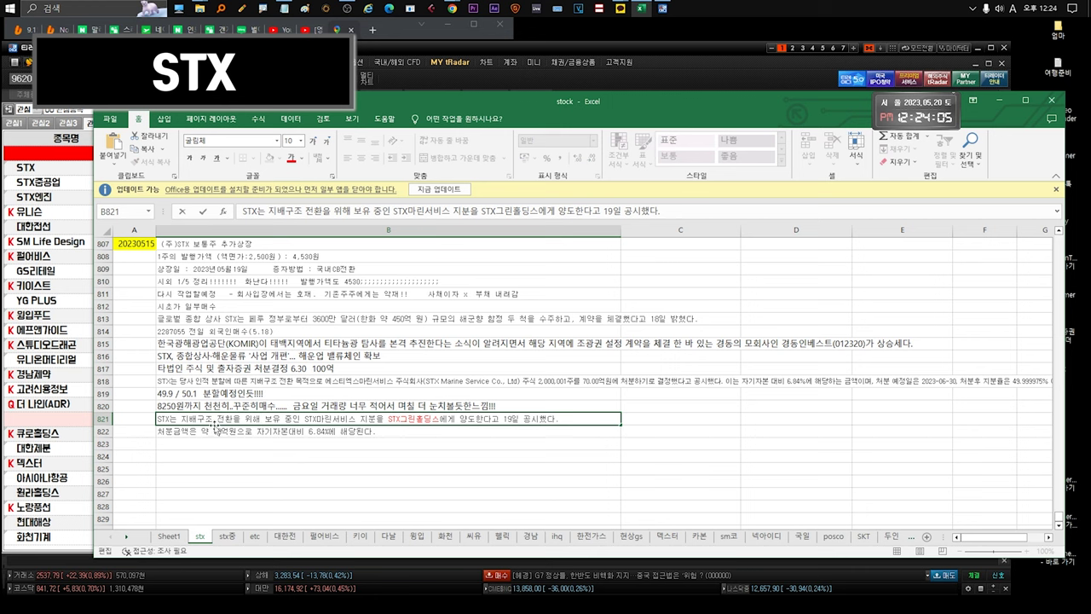
Append X2 to the end of the 처분금액 note in row 822
click(258, 430)
double_click(258, 430)
drag(375, 432, 157, 432)
click(213, 432)
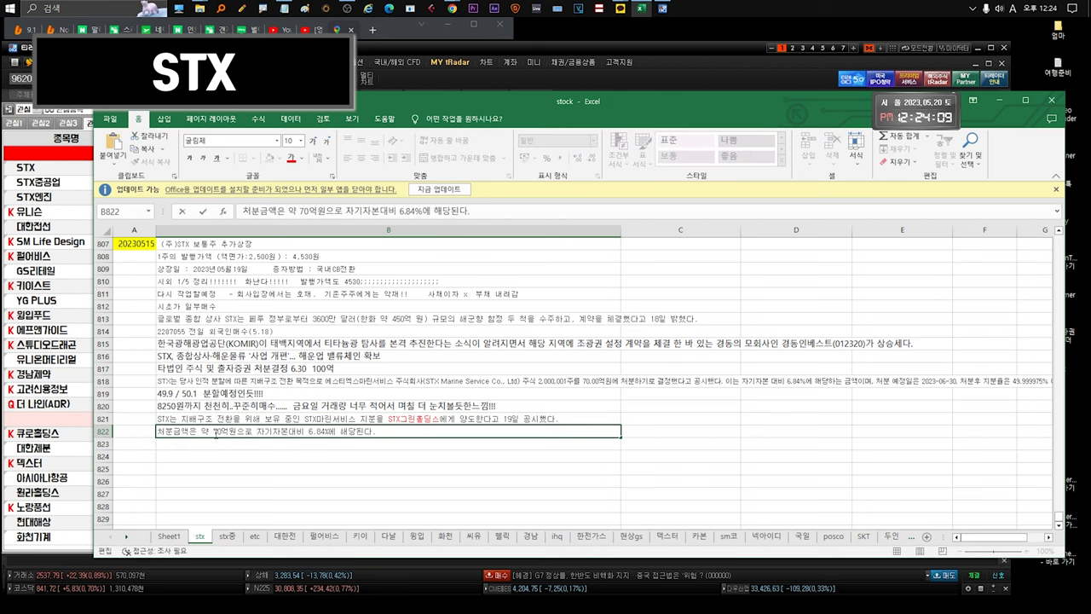
click(381, 430)
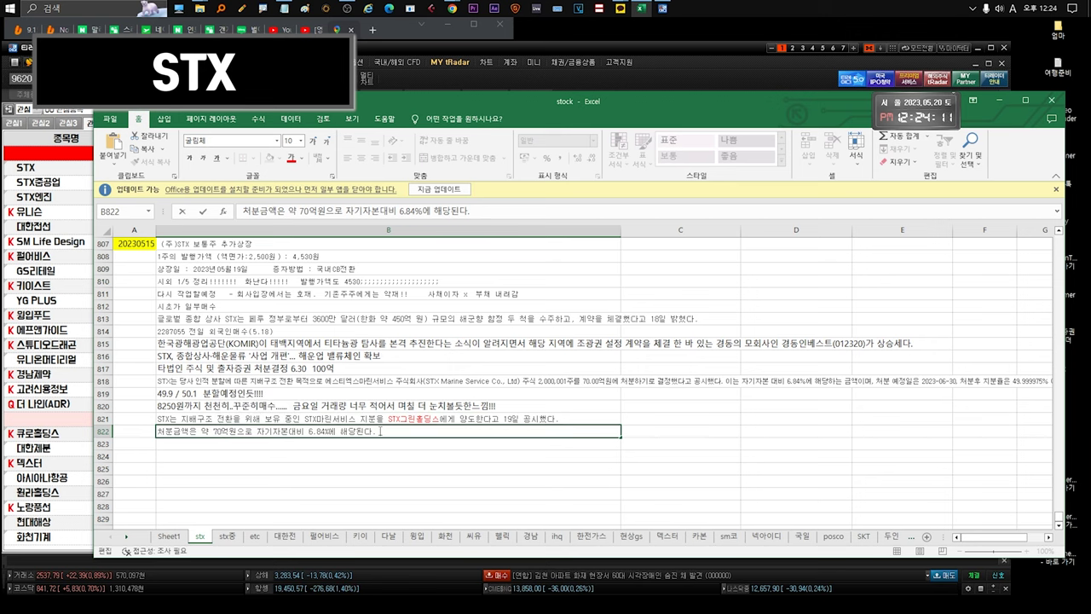
key(Return)
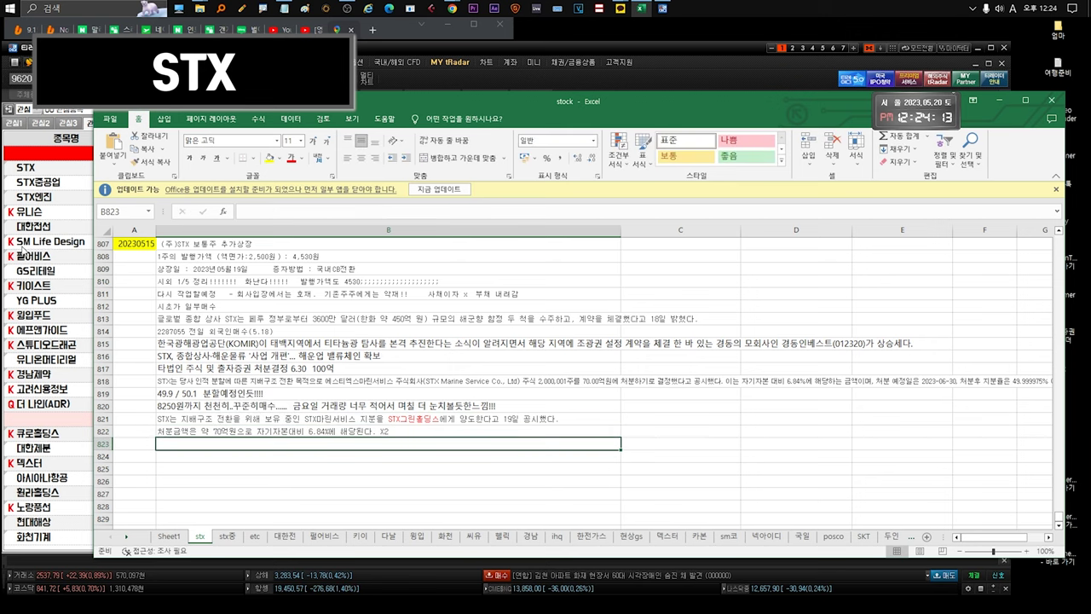
Switch to the stock trading program and open the price chart of STX from the watchlist
click(26, 178)
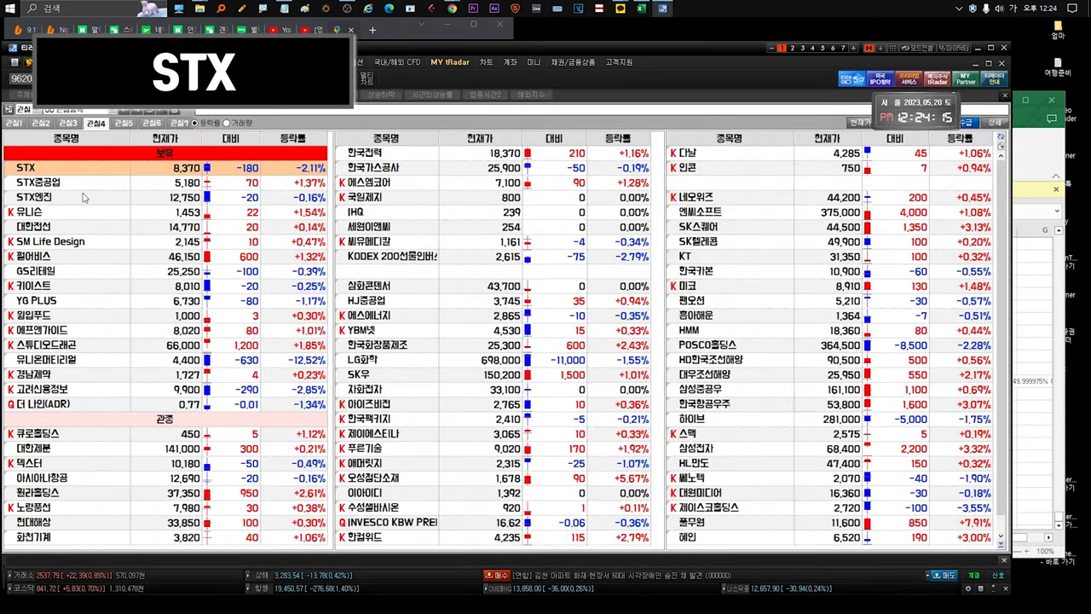
double_click(52, 168)
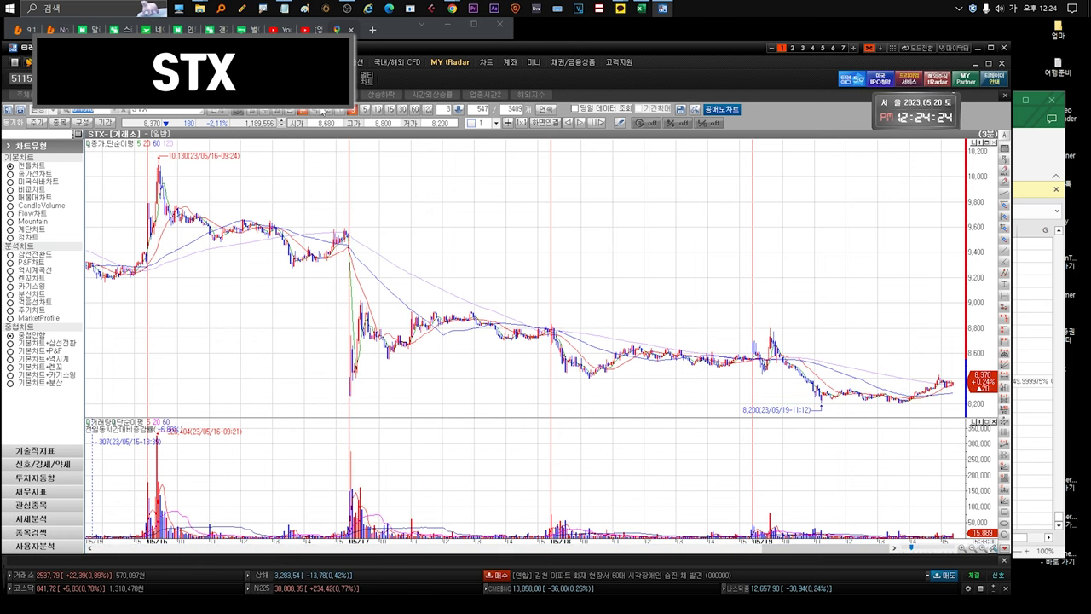
Switch the STX chart to daily candles and examine the price and volume history over longer and shorter ranges
click(256, 112)
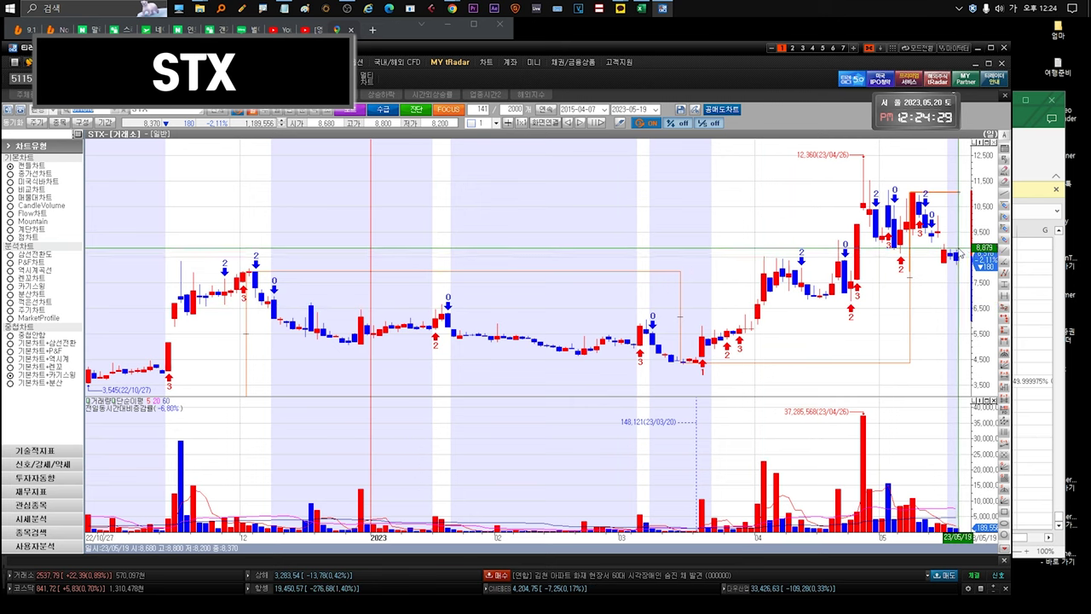
mouse_move(954, 255)
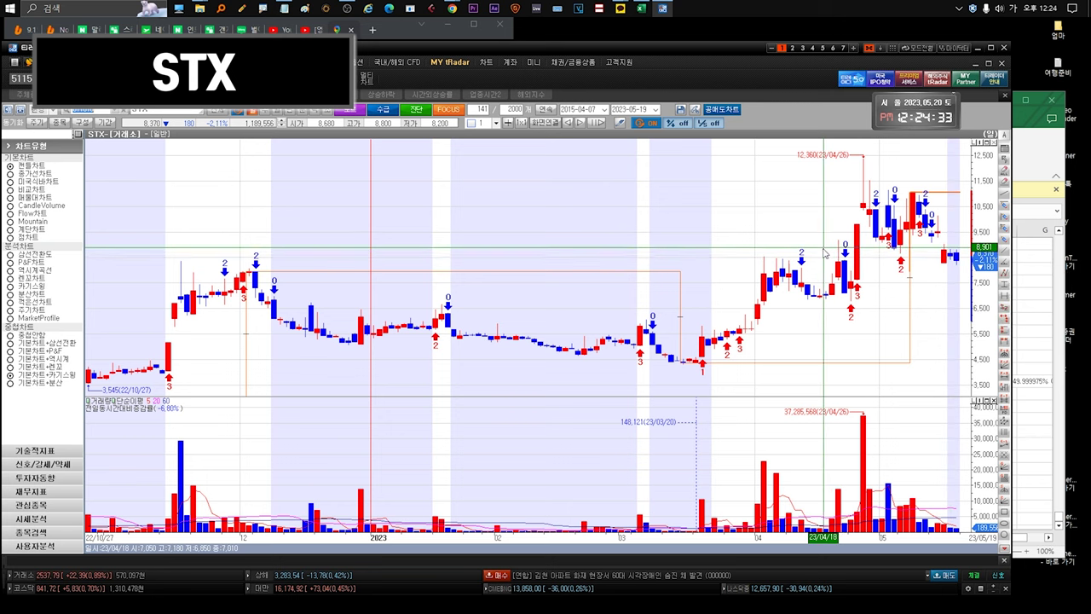
mouse_move(782, 271)
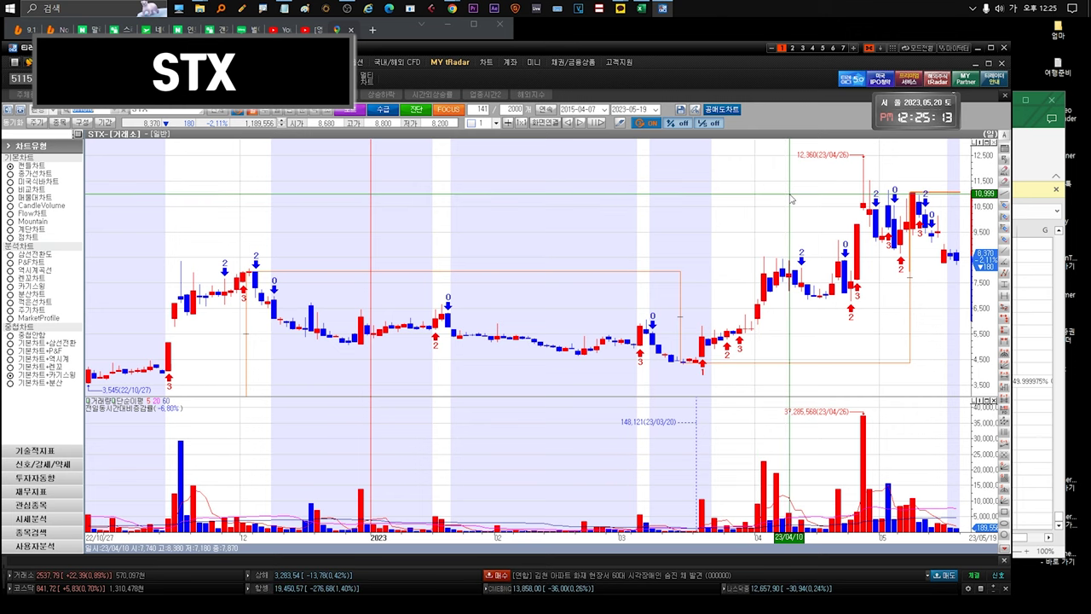
scroll(779, 207, down, 5)
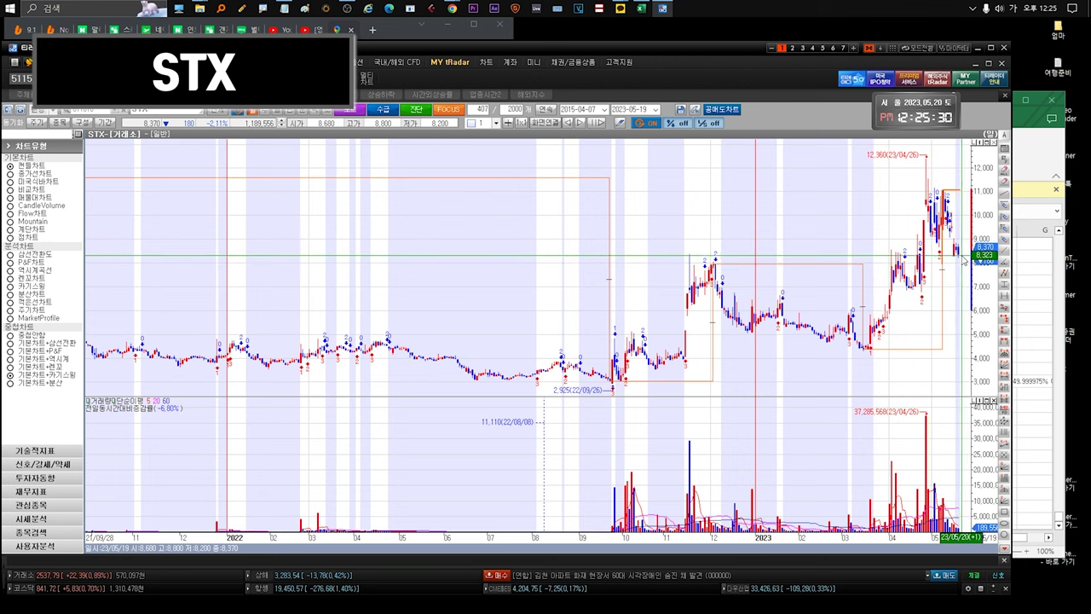
drag(963, 260, 862, 385)
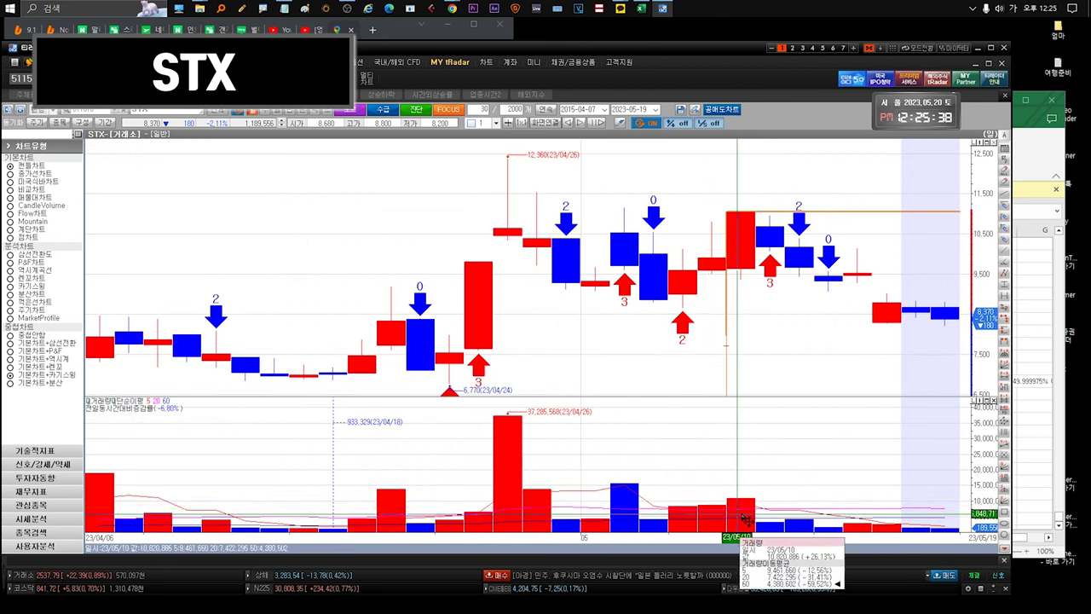
scroll(842, 431, down, 5)
drag(842, 430, 961, 285)
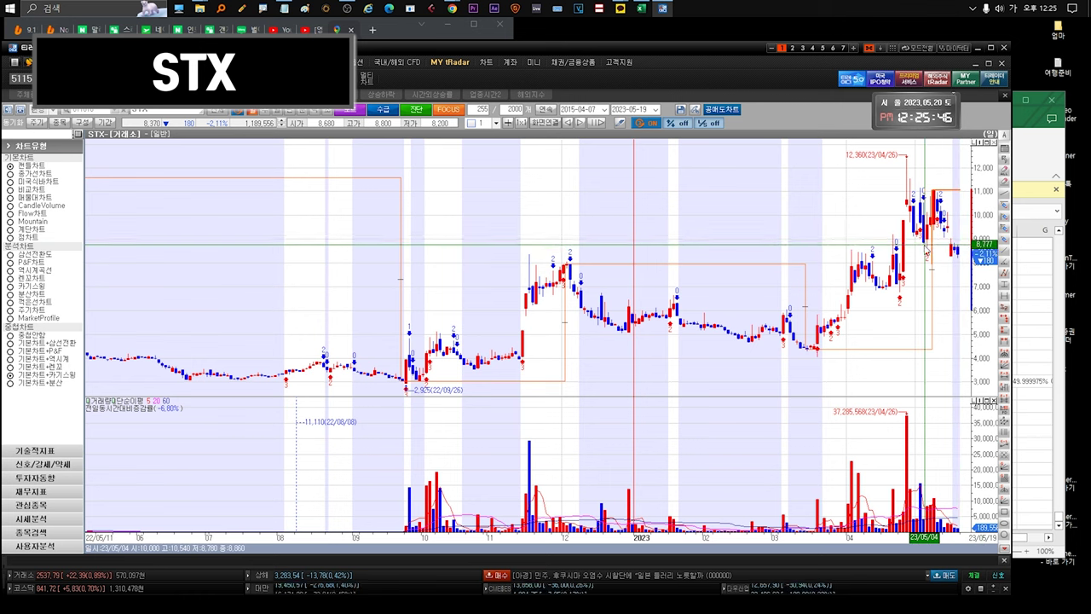
mouse_move(935, 209)
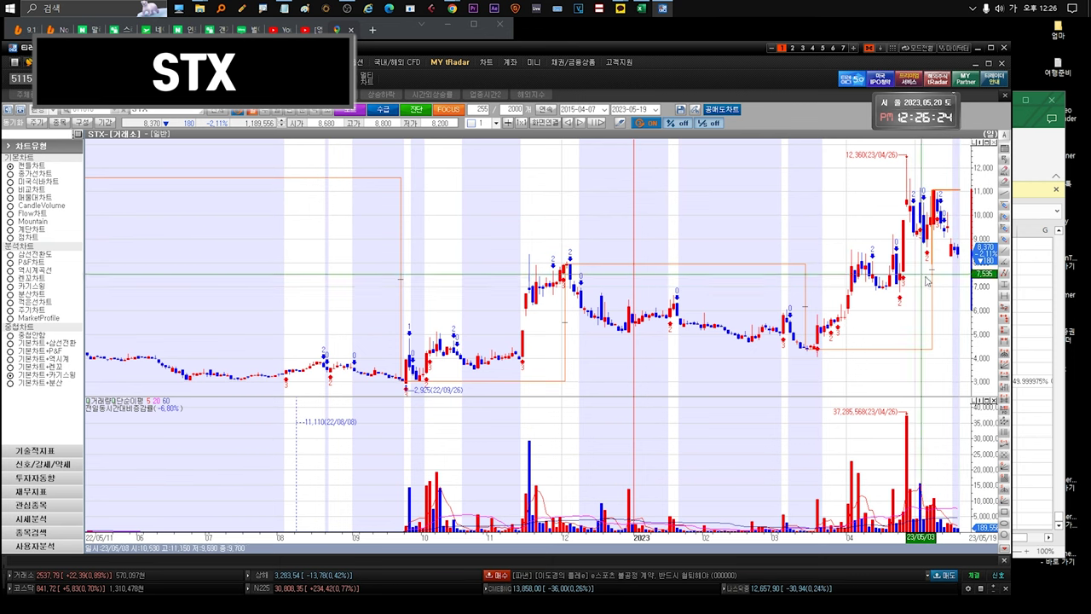
Select STX중공업 in the watchlist and switch to the stx중 sheet of the stock workbook in Excel
key(Escape)
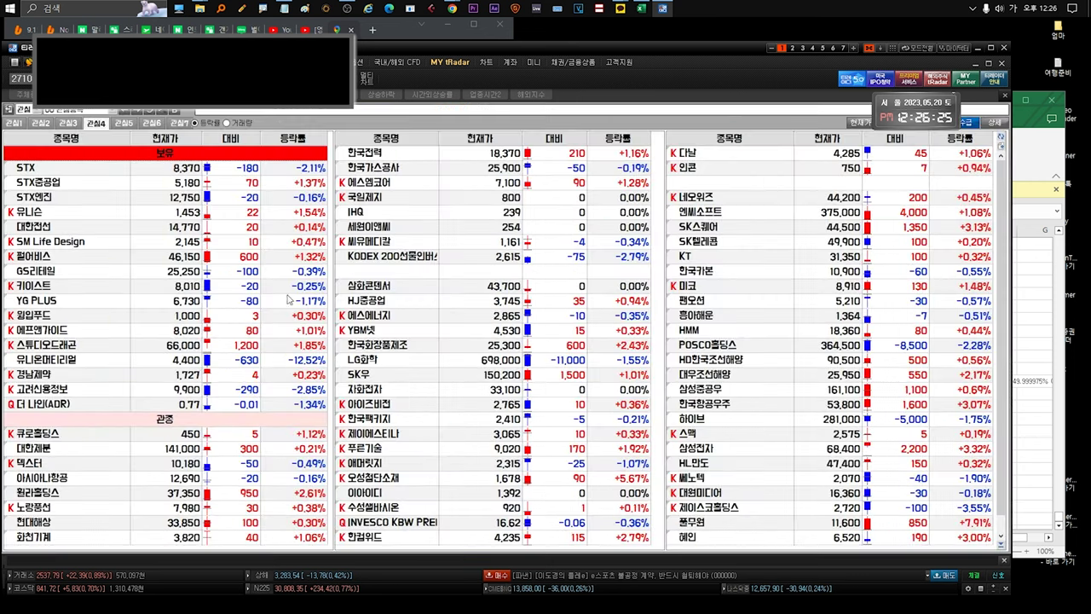
click(100, 185)
key(alt+Tab)
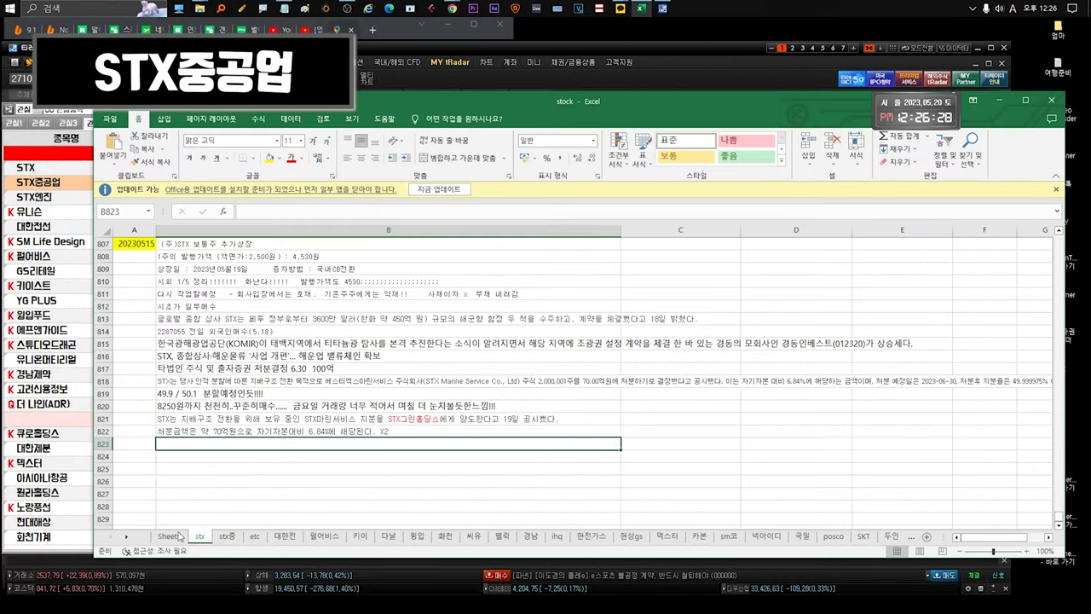
click(230, 535)
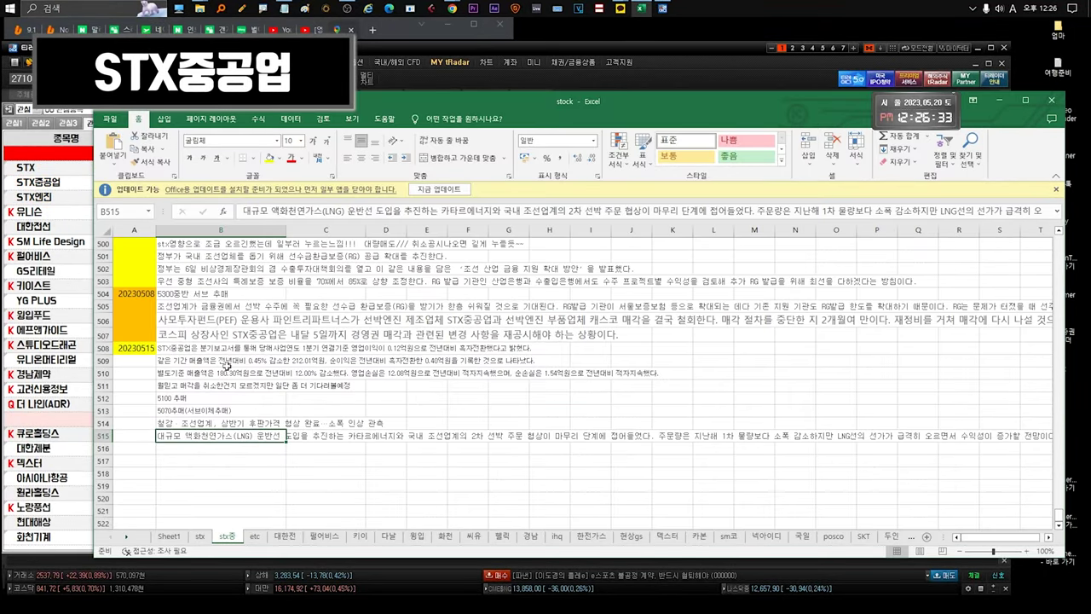
Read the 20230515 quarterly results notes in rows 508 to 510 and the cancelled-sale remark in row 511
click(186, 372)
drag(182, 348, 180, 372)
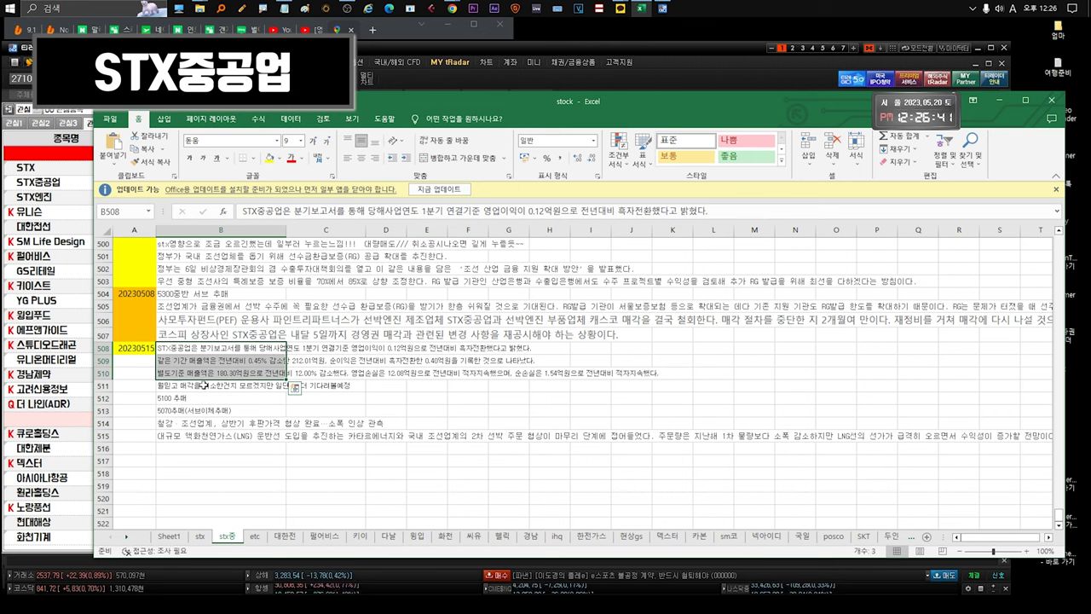
double_click(183, 386)
key(End)
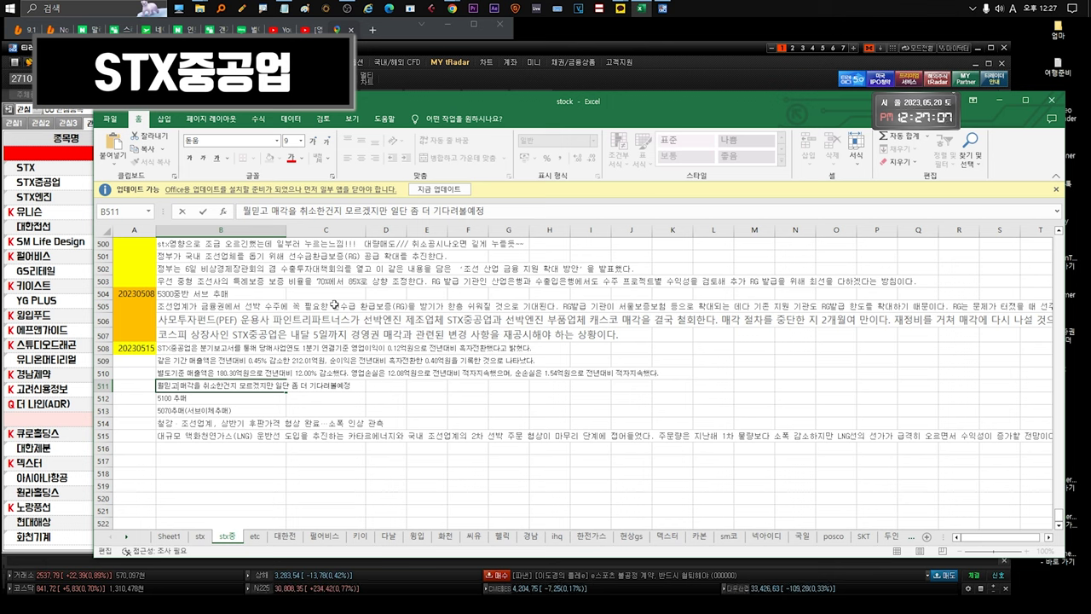
Read the 5100 추매 and 5070추매(서브이체추매) buying notes in rows 512 and 513, comparing them with the remark above
click(193, 399)
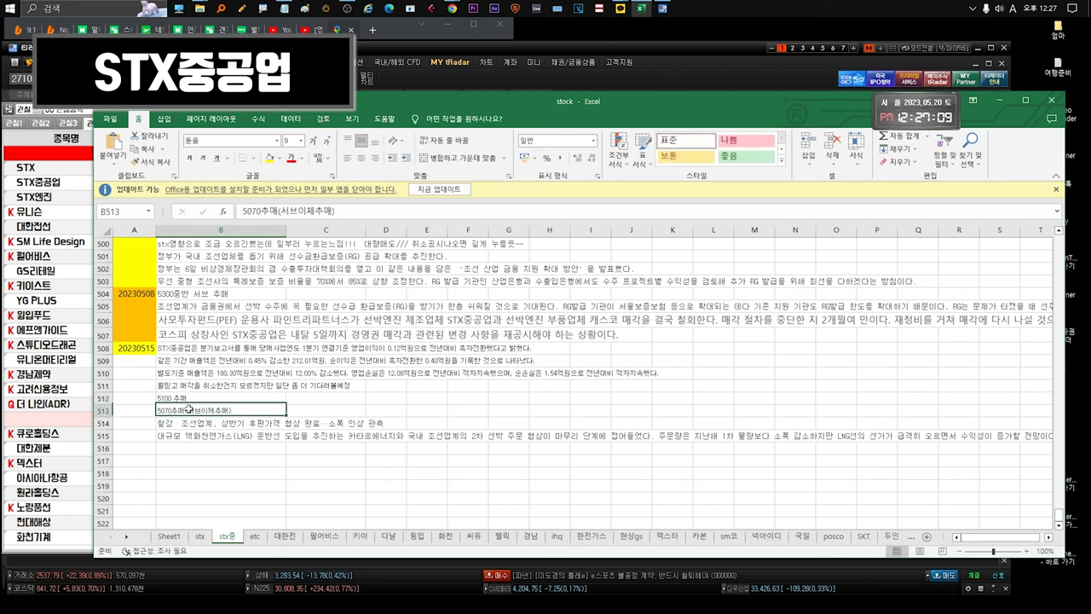
drag(191, 397, 198, 411)
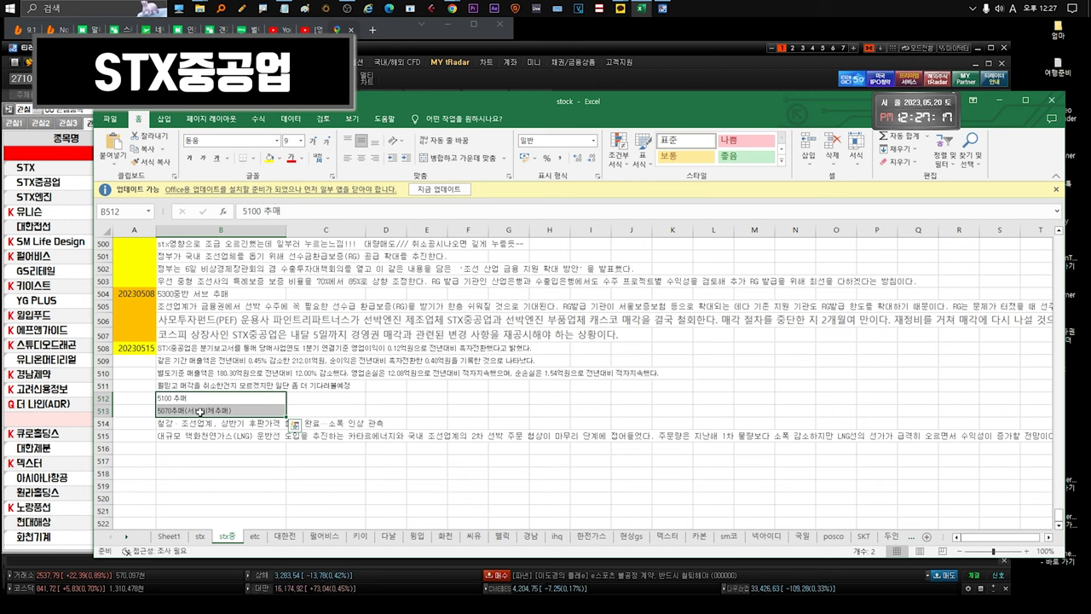
click(200, 385)
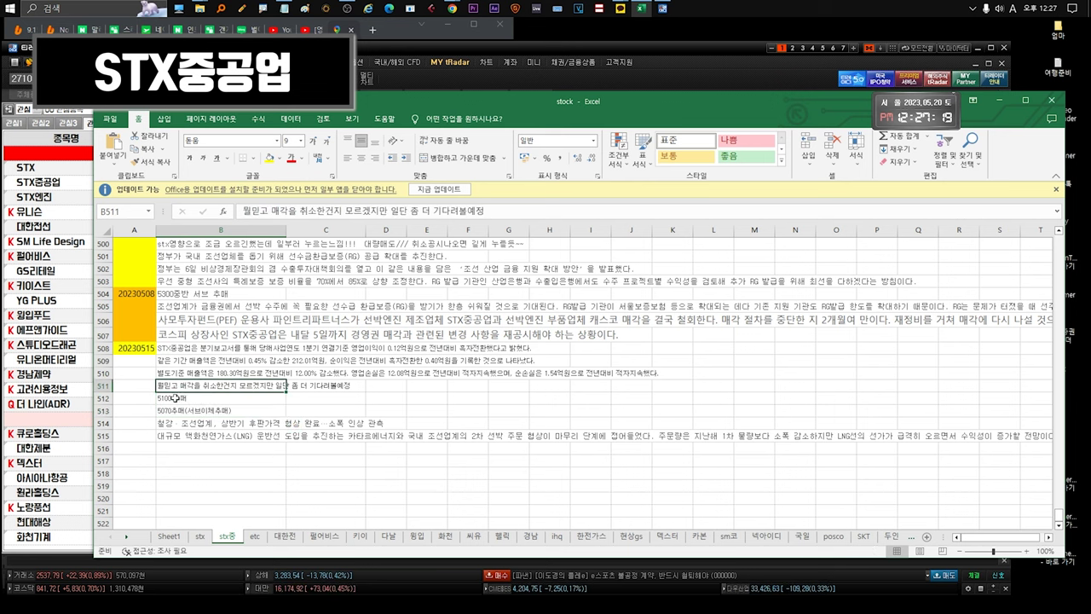
click(175, 398)
click(173, 407)
click(194, 400)
key(Up)
click(183, 398)
click(175, 410)
click(154, 398)
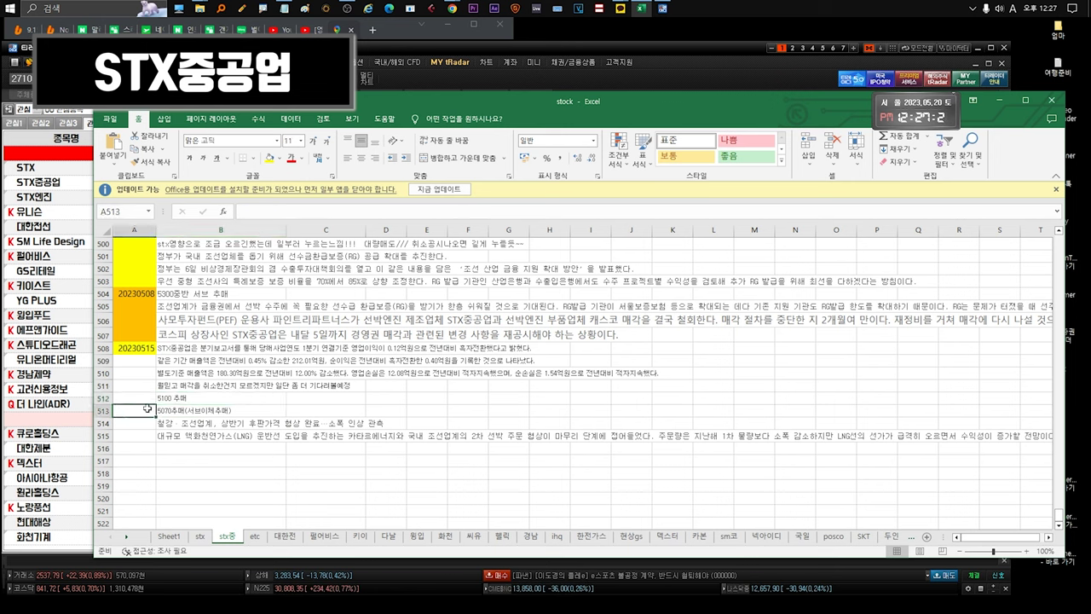
click(162, 398)
click(175, 410)
click(141, 398)
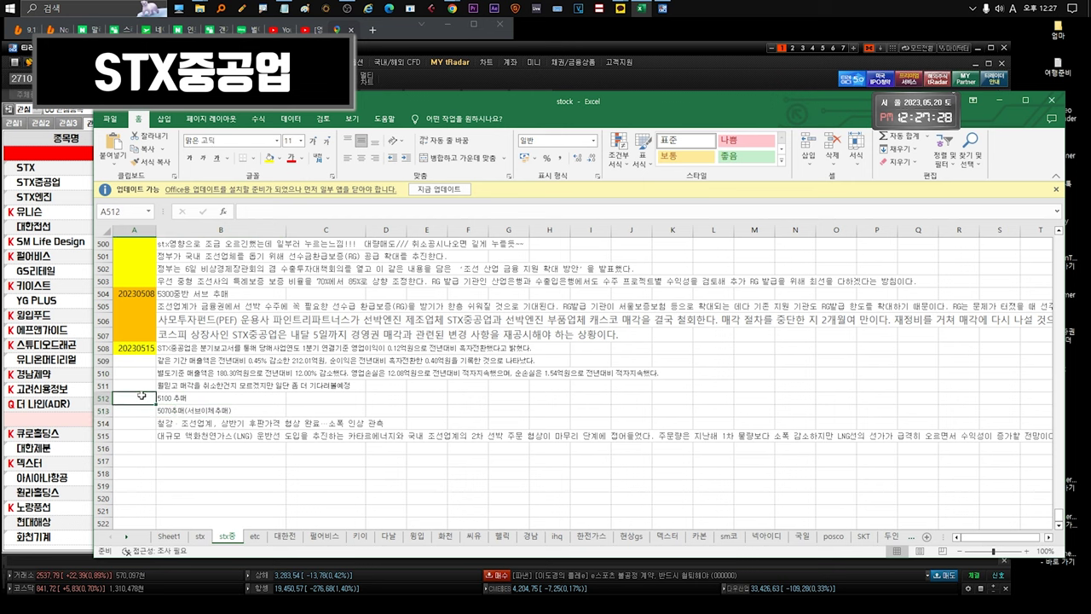
Go back over rows 510 to 513, highlighting the 5100 추매 text and examining the 5070추매 entry without editing
drag(141, 379, 140, 412)
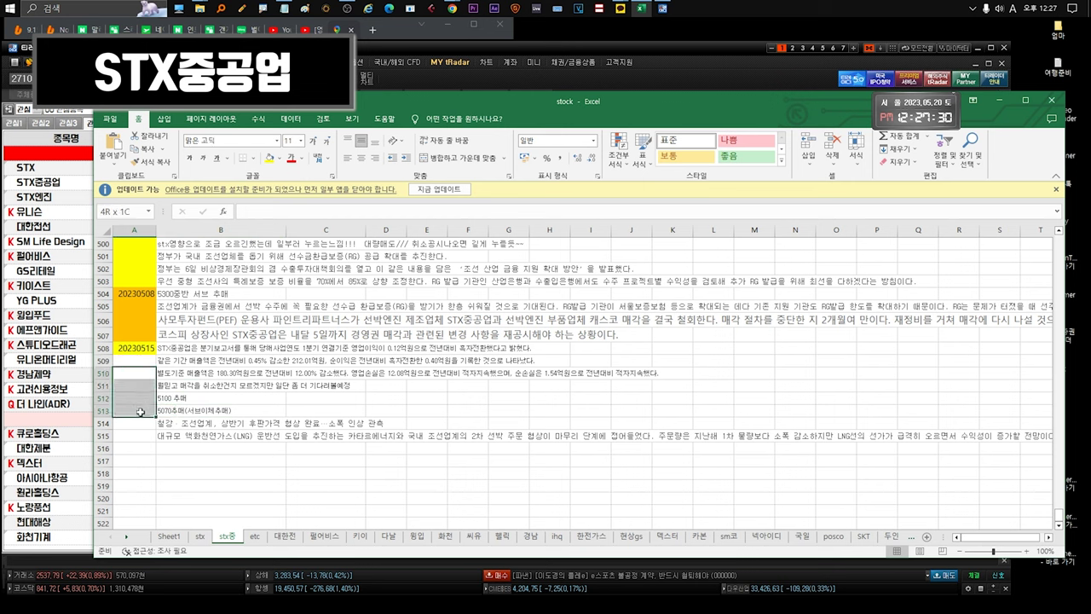
click(137, 397)
drag(134, 375, 133, 411)
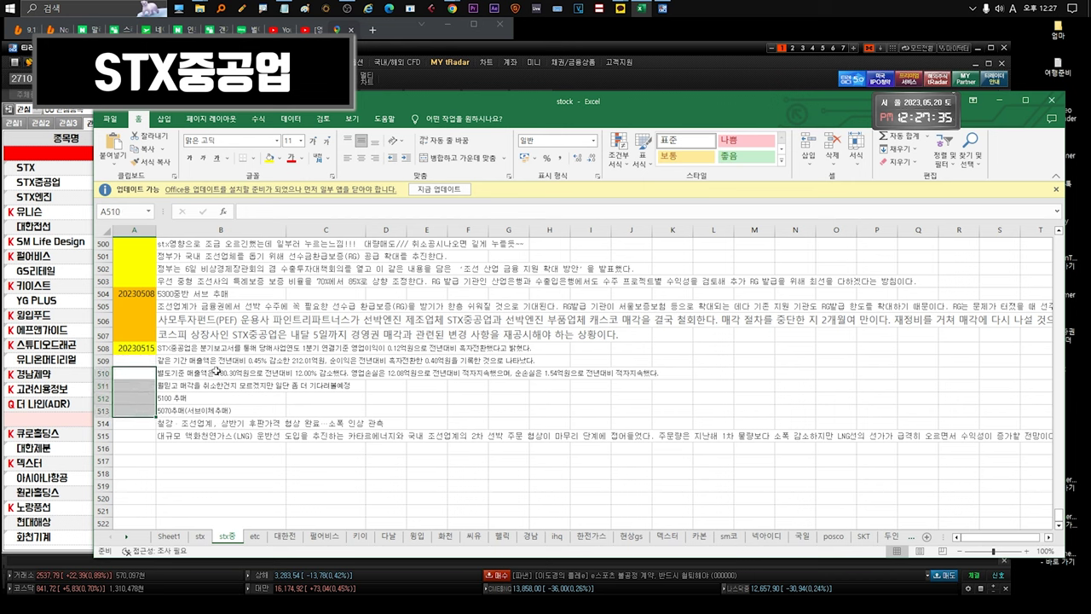
click(212, 374)
drag(211, 373, 215, 398)
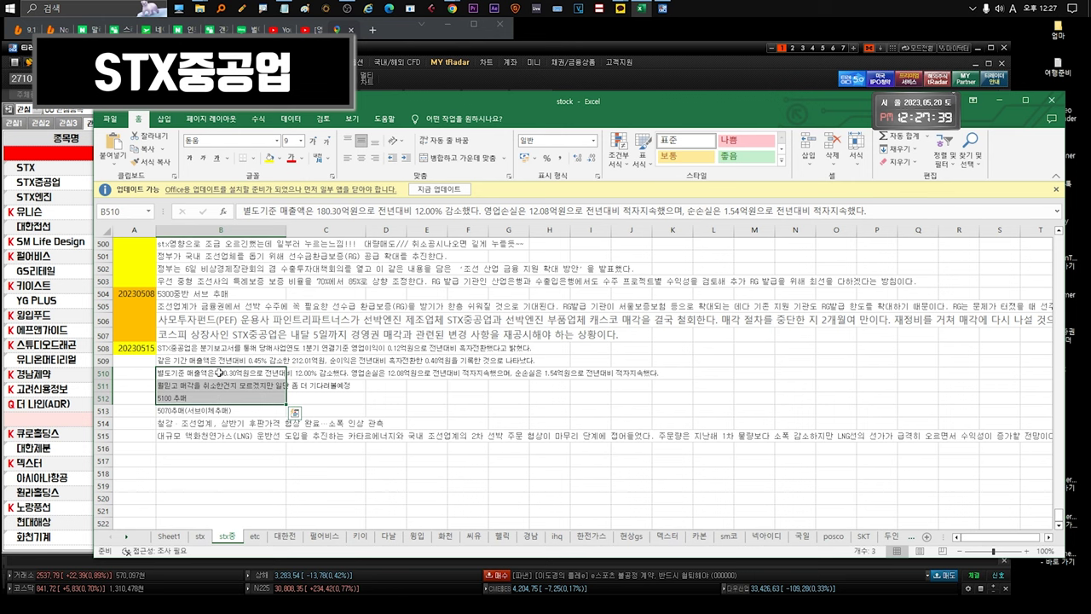
double_click(202, 397)
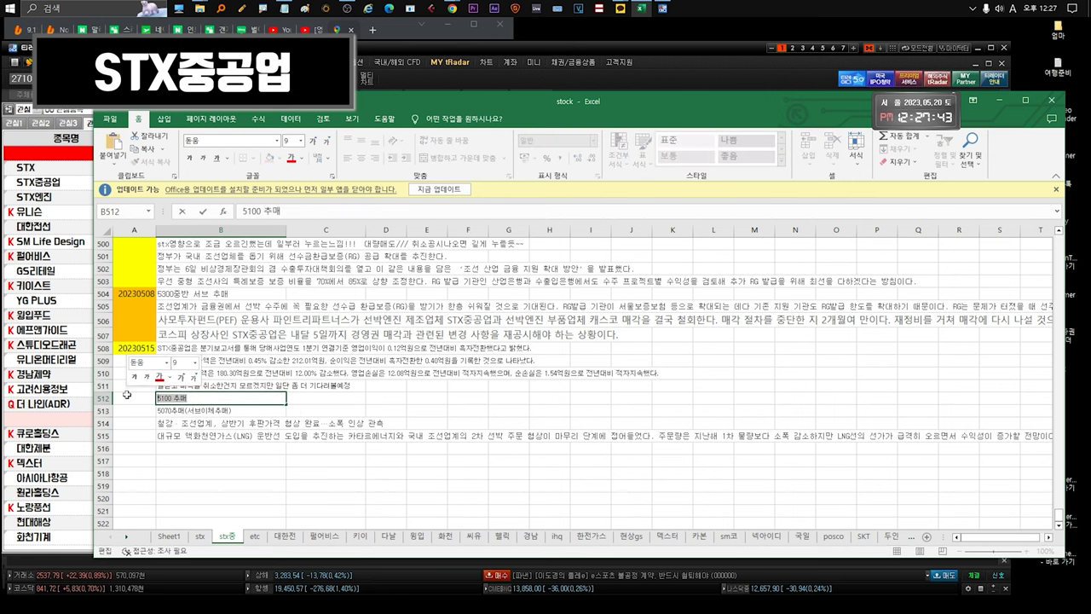
click(170, 410)
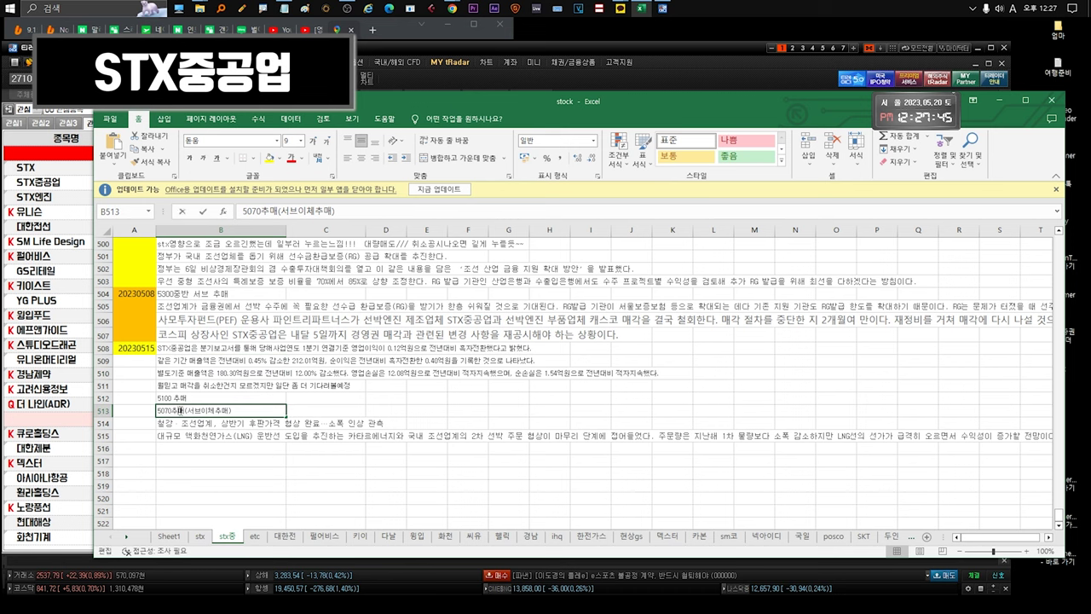
double_click(173, 410)
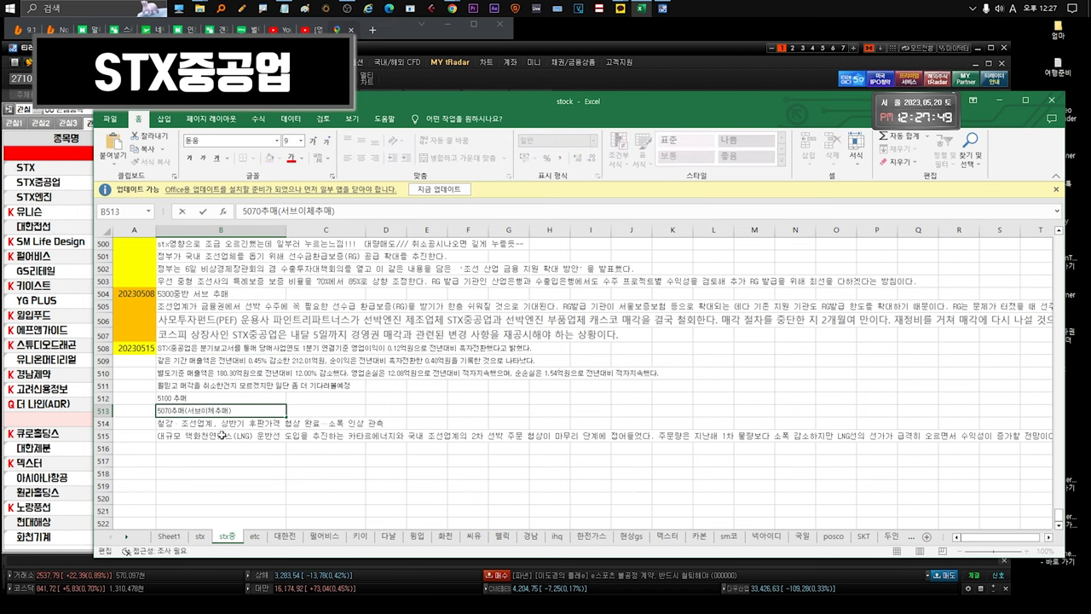
Read the 철강·조선업계 heavy-plate price negotiation note in row 514
click(224, 423)
double_click(240, 423)
drag(249, 423, 459, 426)
click(394, 424)
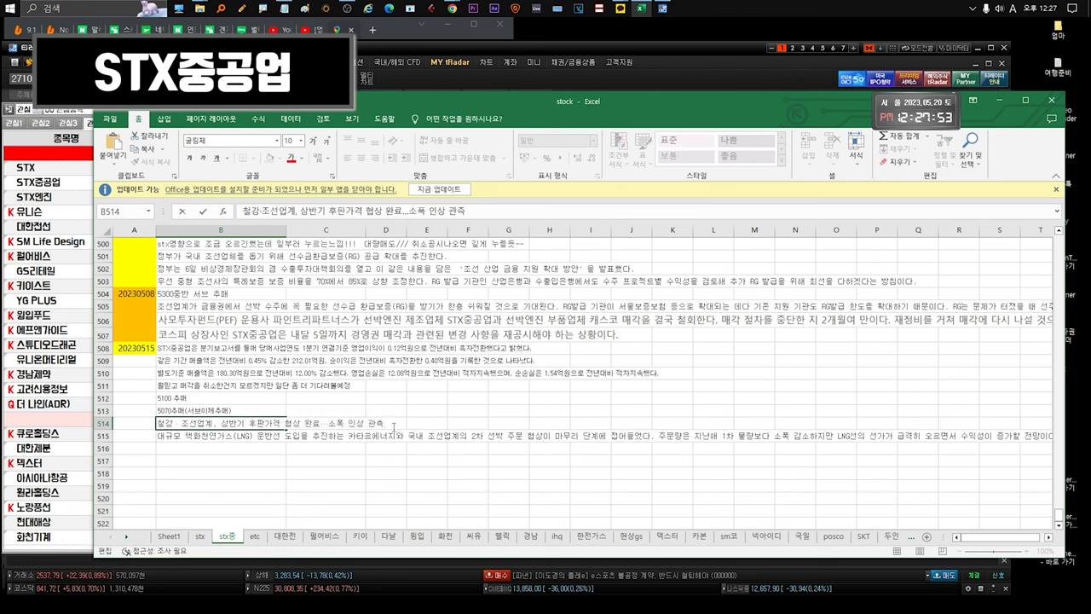
Read the full note on Qatar LNG carrier orders in row 515 and leave the cell without editing it
click(277, 442)
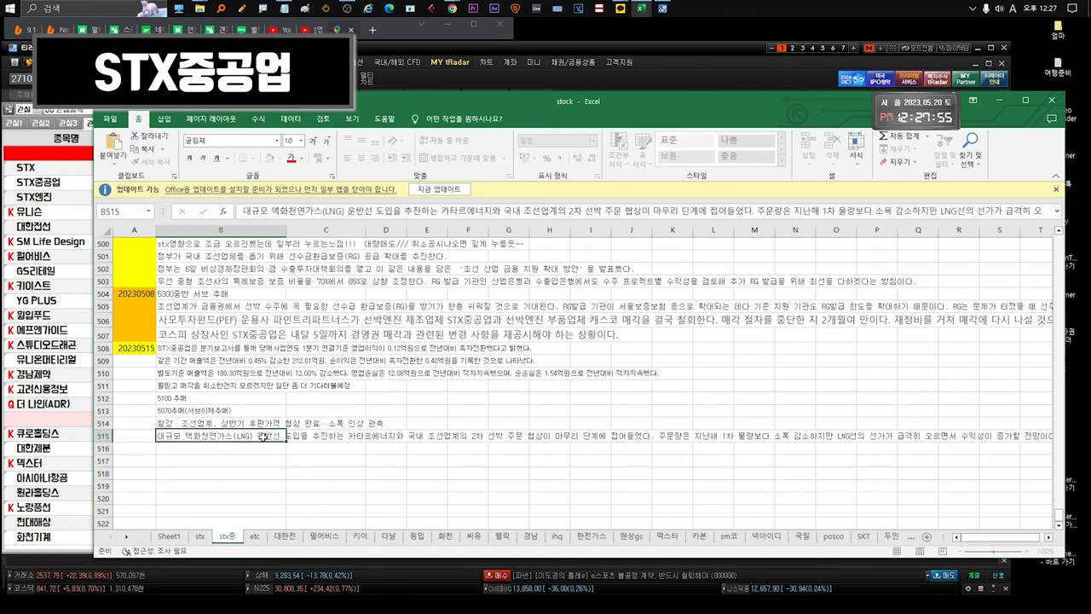
double_click(249, 435)
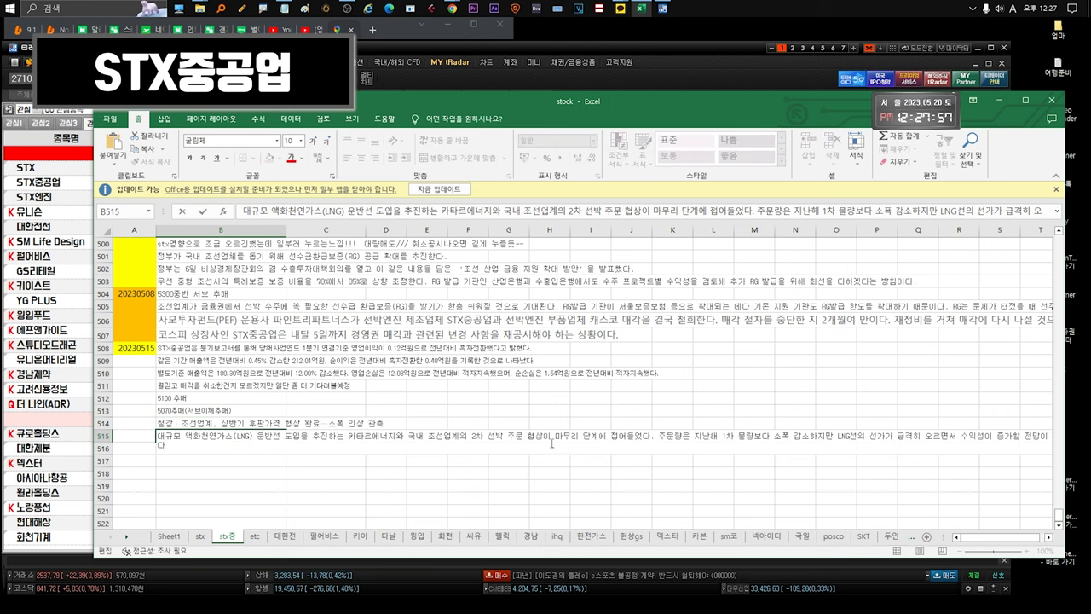
click(983, 444)
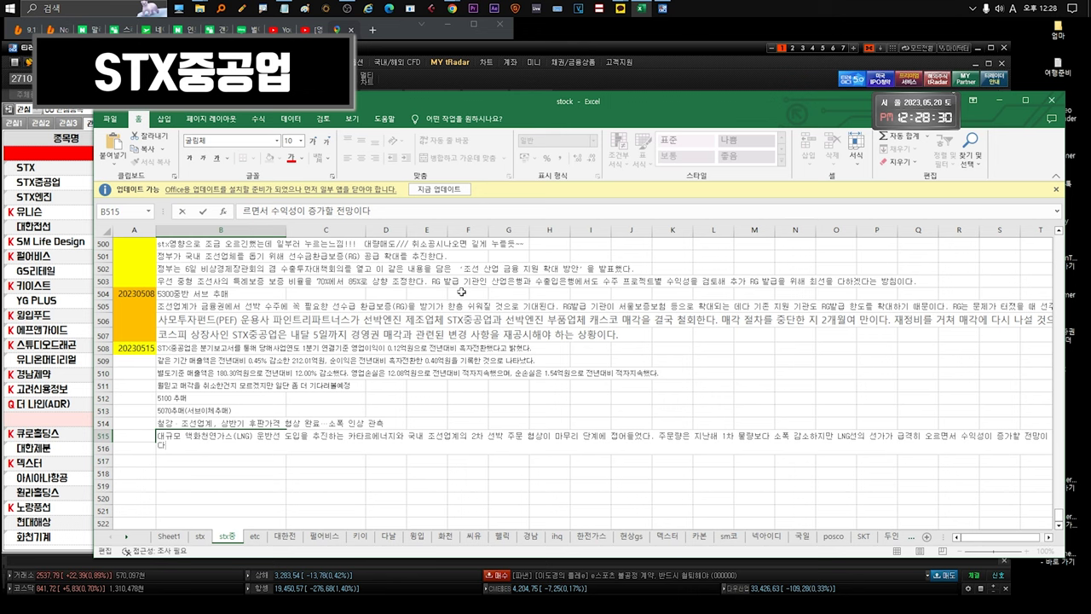
key(Return)
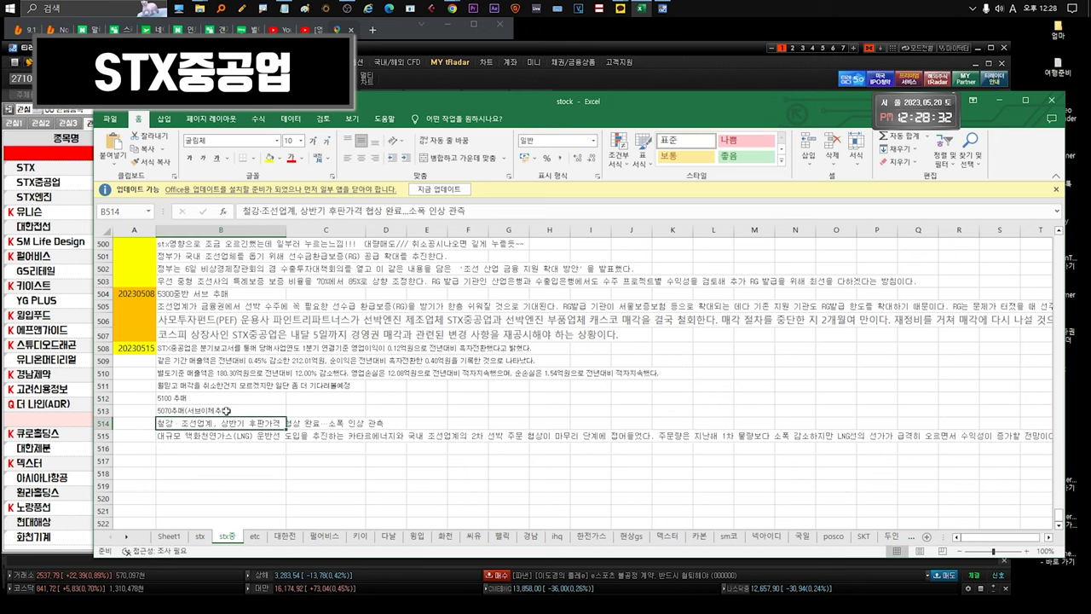
scroll(171, 358, down, 1)
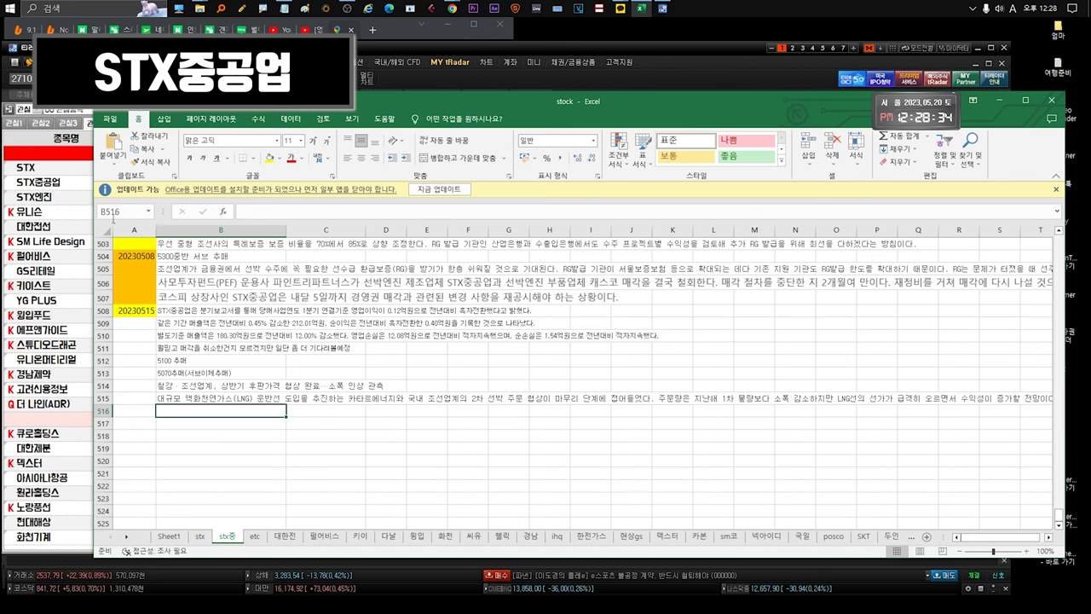
Switch to the stock trading program, open STX중공업's daily price chart, and examine the most recent months closely
click(63, 182)
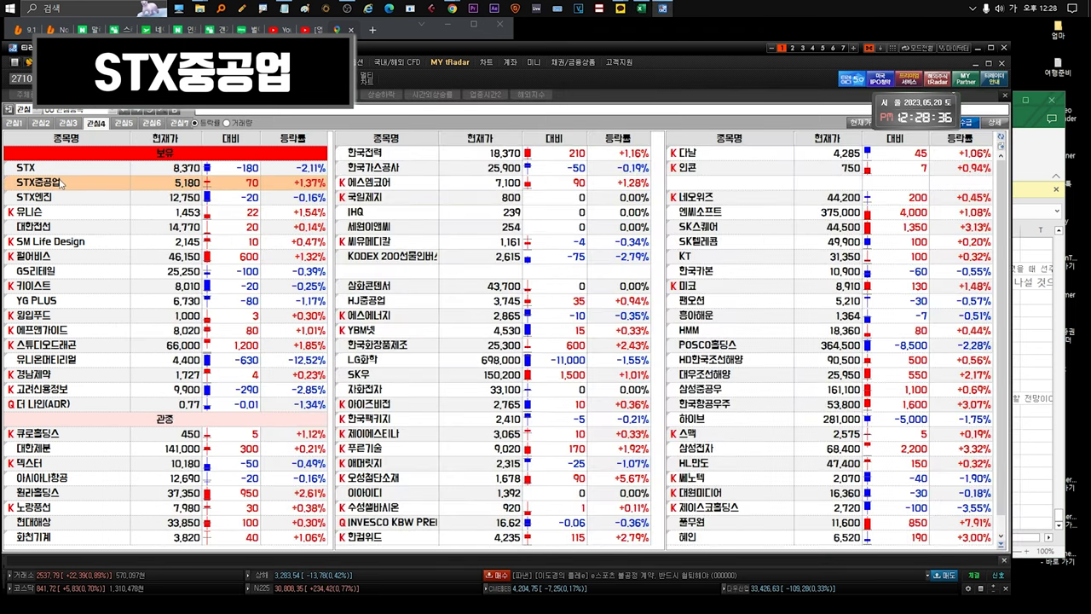
double_click(63, 182)
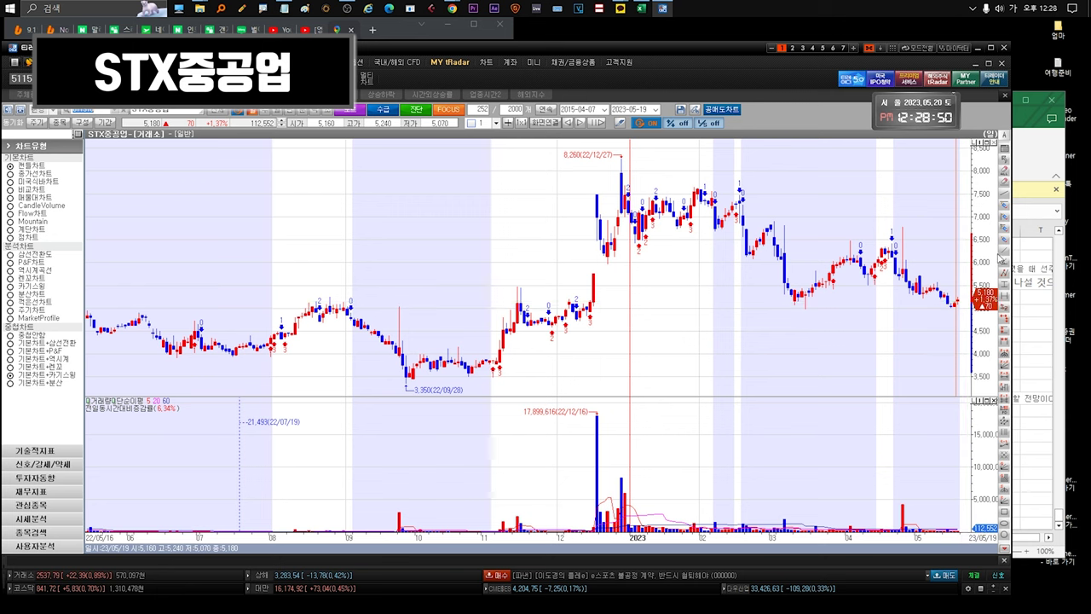
scroll(954, 320, up, 3)
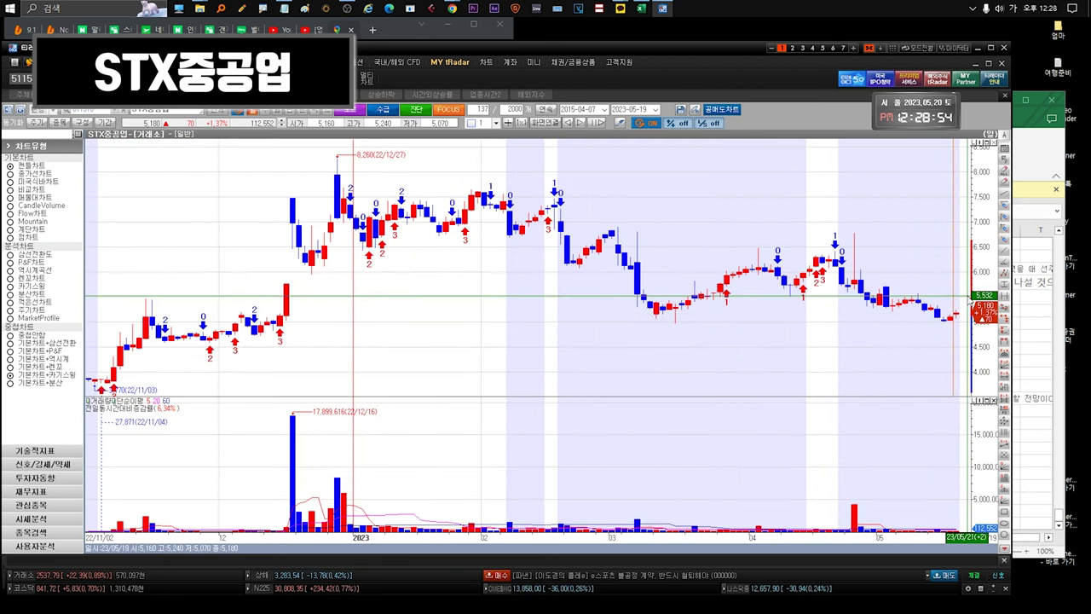
Return to the watchlist and open the daily price chart of 유니슨
key(ctrl+Tab)
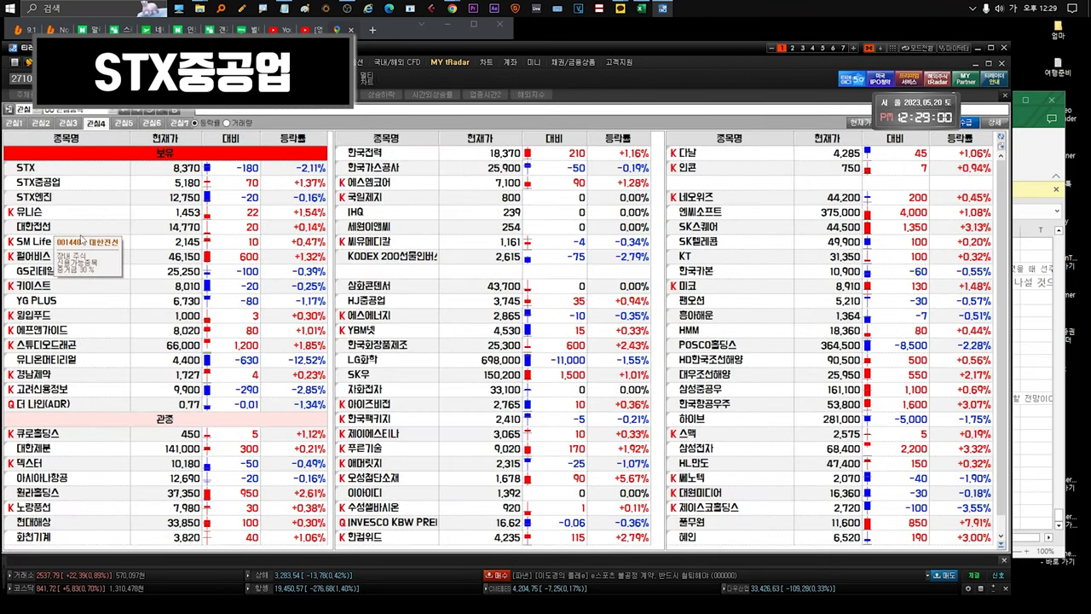
click(70, 198)
click(68, 211)
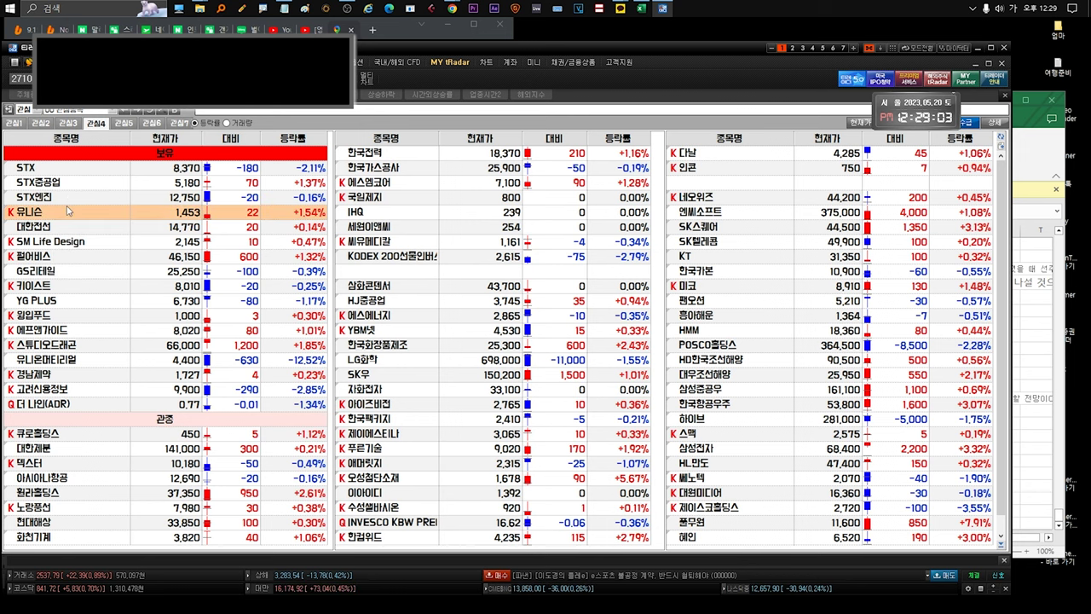
key(ctrl+Tab)
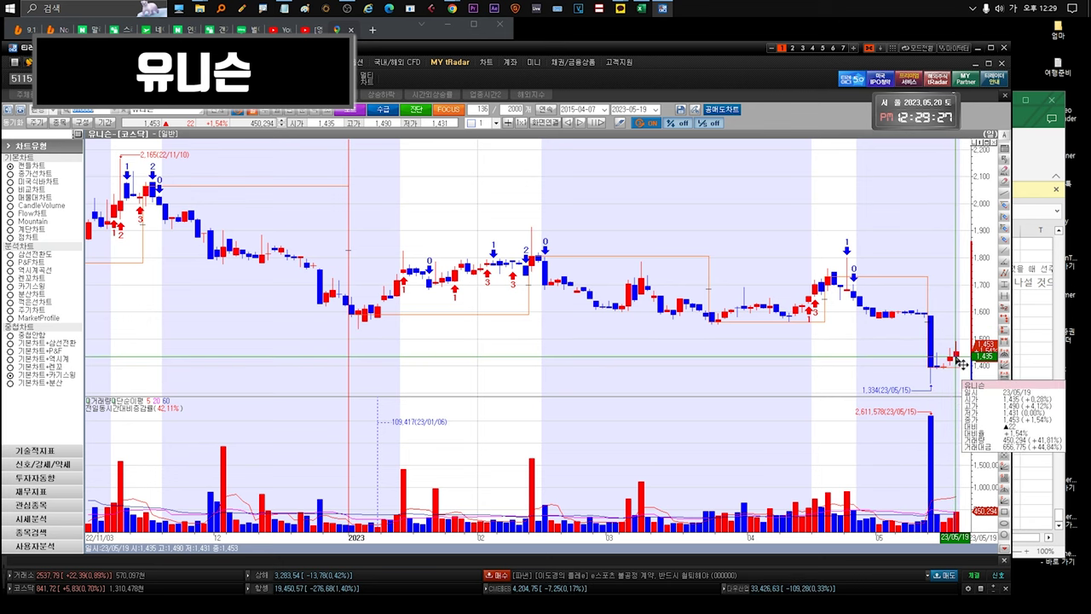
Examine 유니슨's most recent daily candles and trading volume around the mid-May 2023 drop
mouse_move(949, 373)
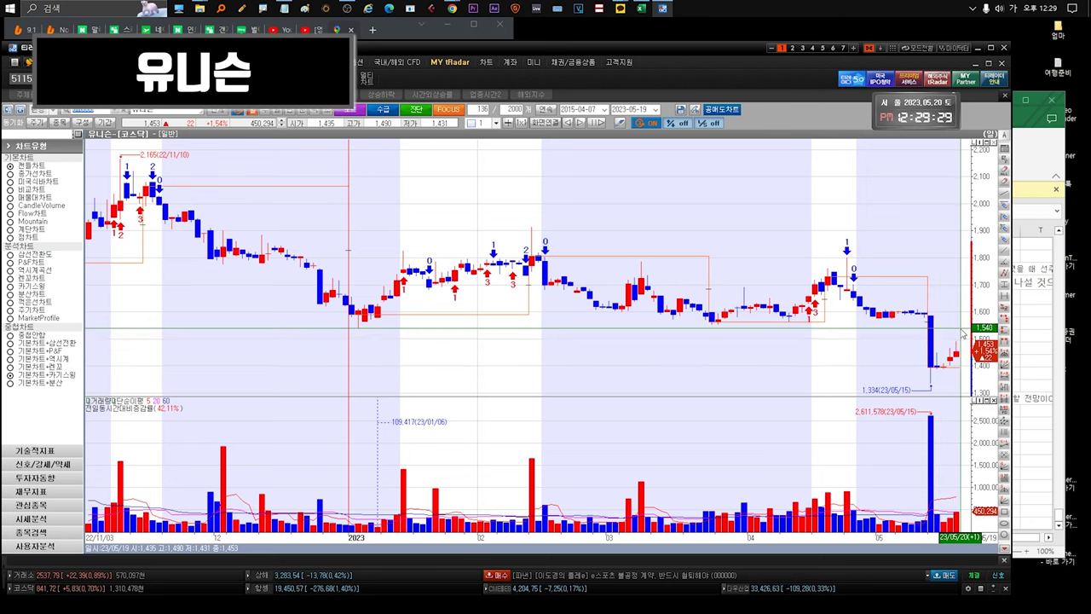
mouse_move(936, 351)
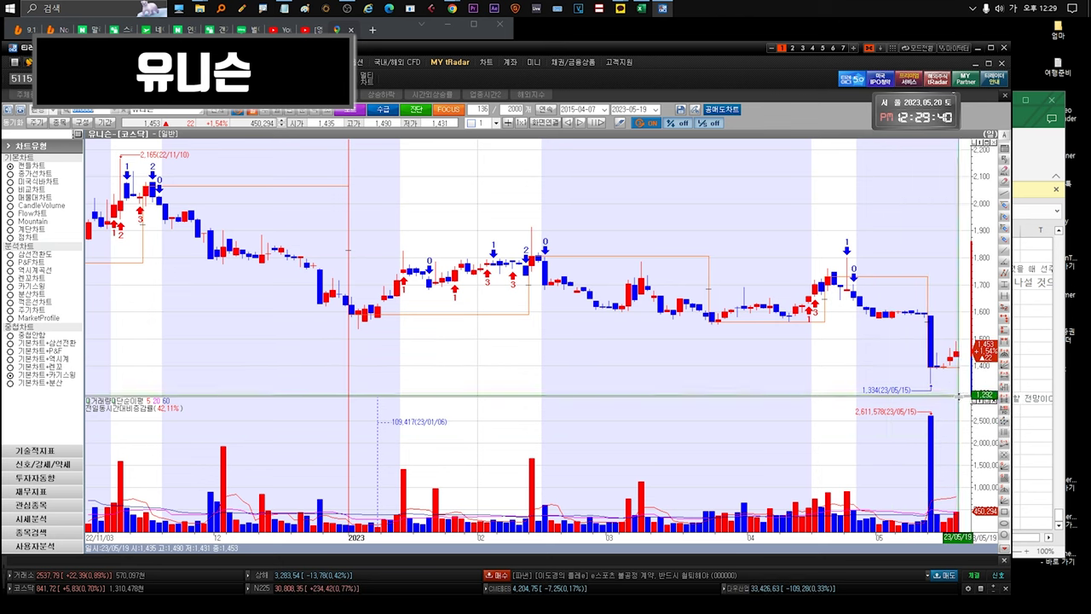
mouse_move(955, 527)
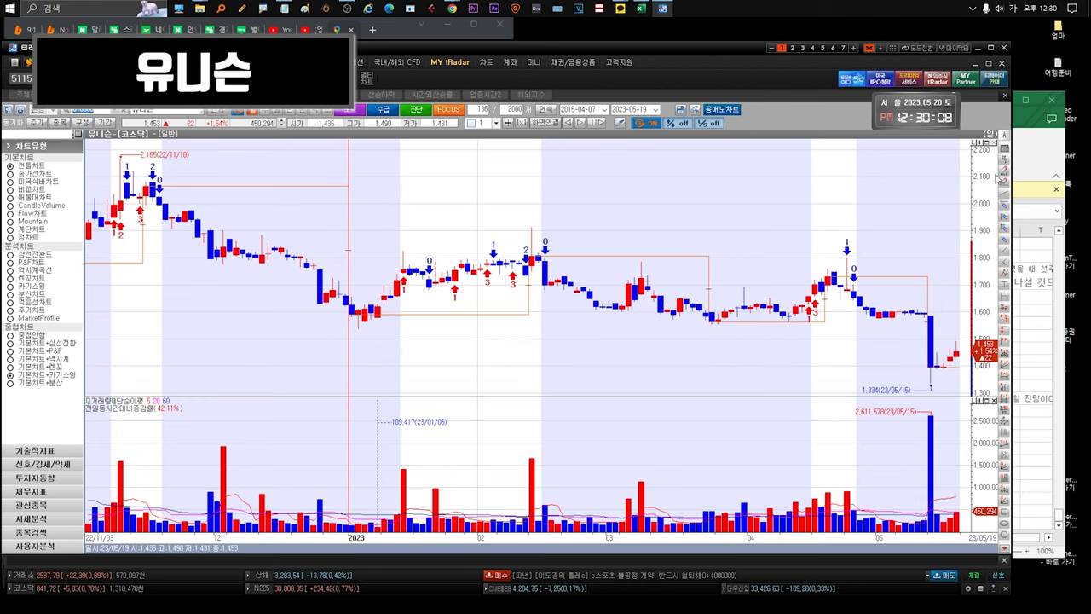
Switch to the stock workbook's etc sheet and read the 20230515 note on 유니슨's bond-with-warrant issue in row 2816
click(1036, 201)
click(253, 537)
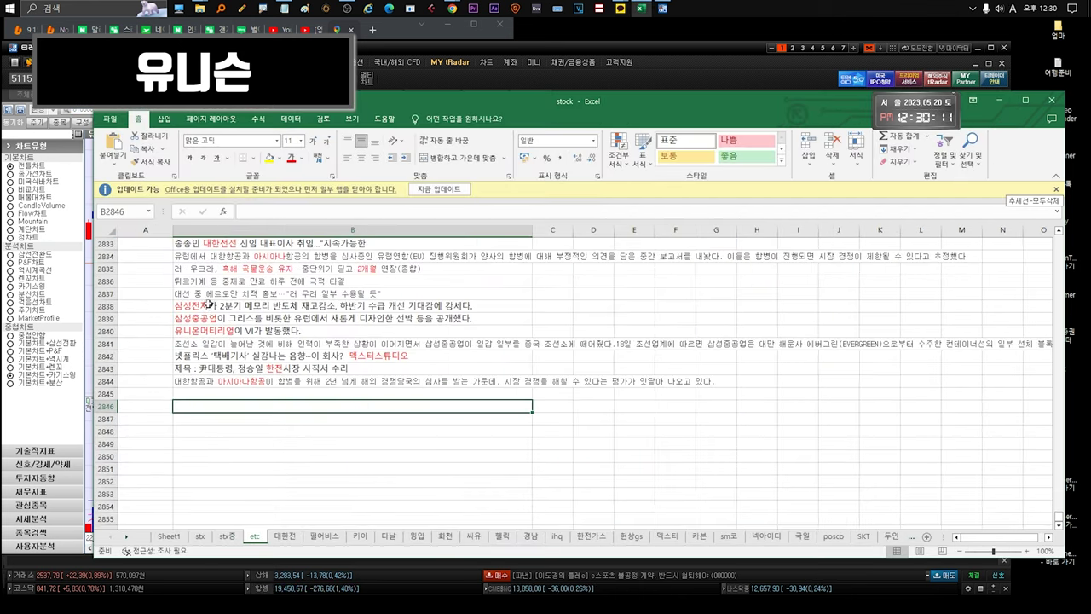
scroll(212, 311, up, 7)
double_click(277, 293)
drag(277, 293, 467, 294)
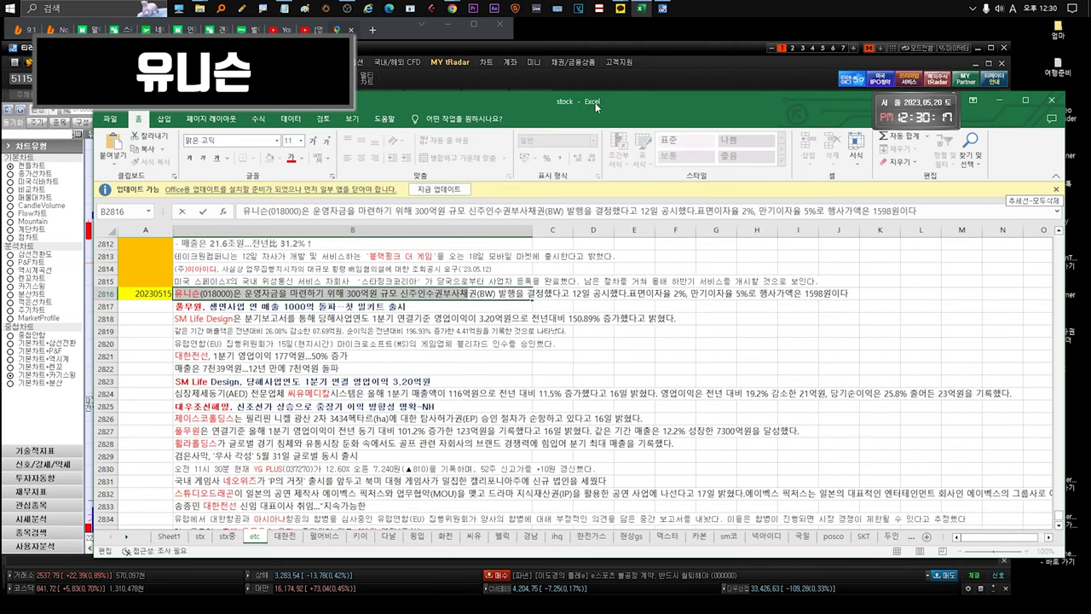
Switch back to the trading program, recheck 유니슨's May candles, and open 대한전선's daily price chart from the watchlist
click(653, 71)
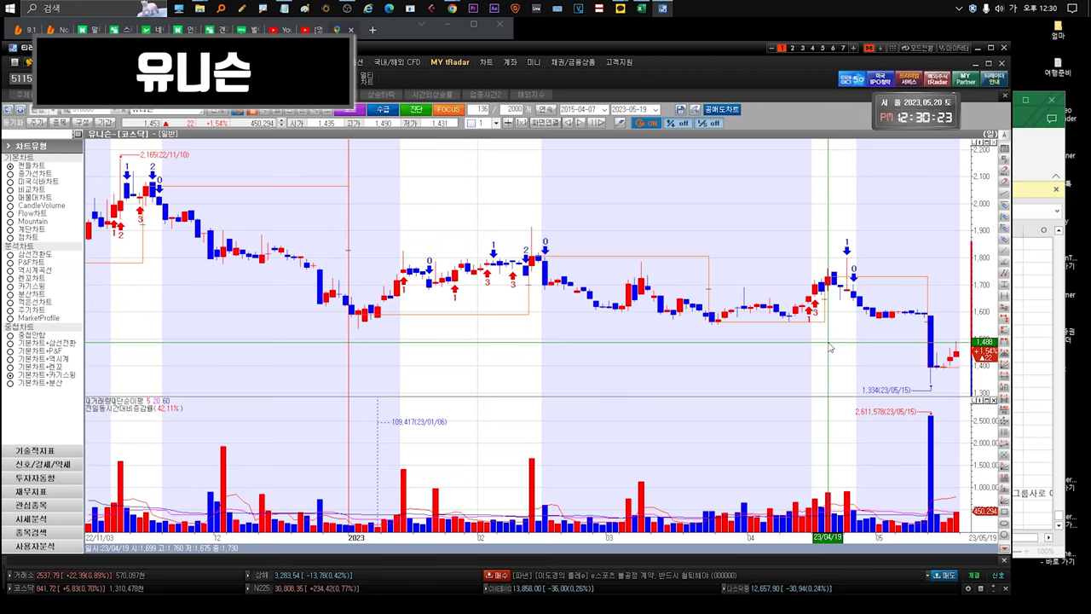
mouse_move(935, 321)
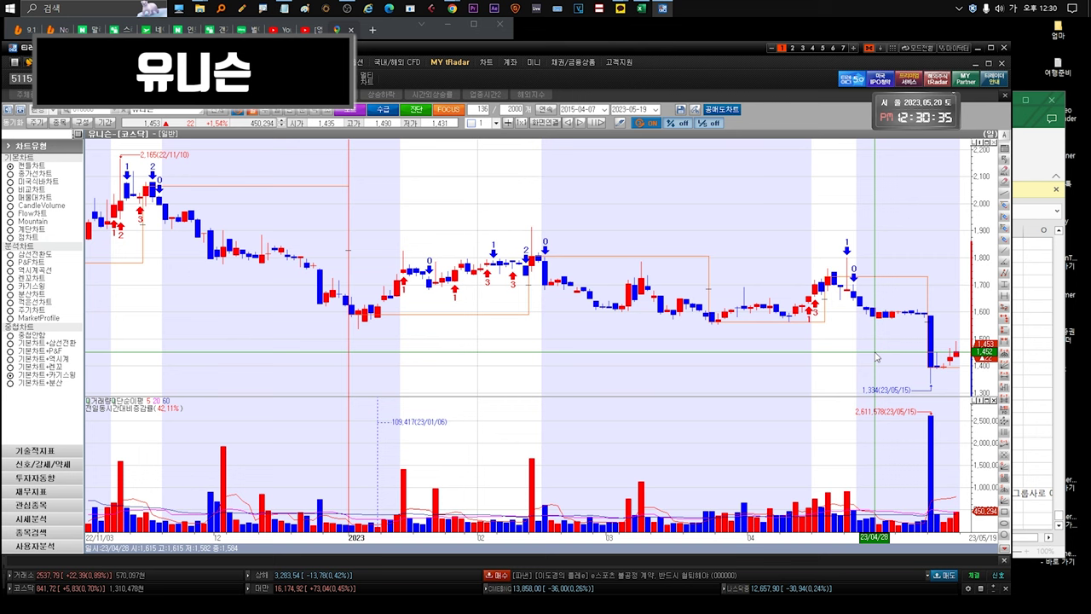
key(ctrl+Tab)
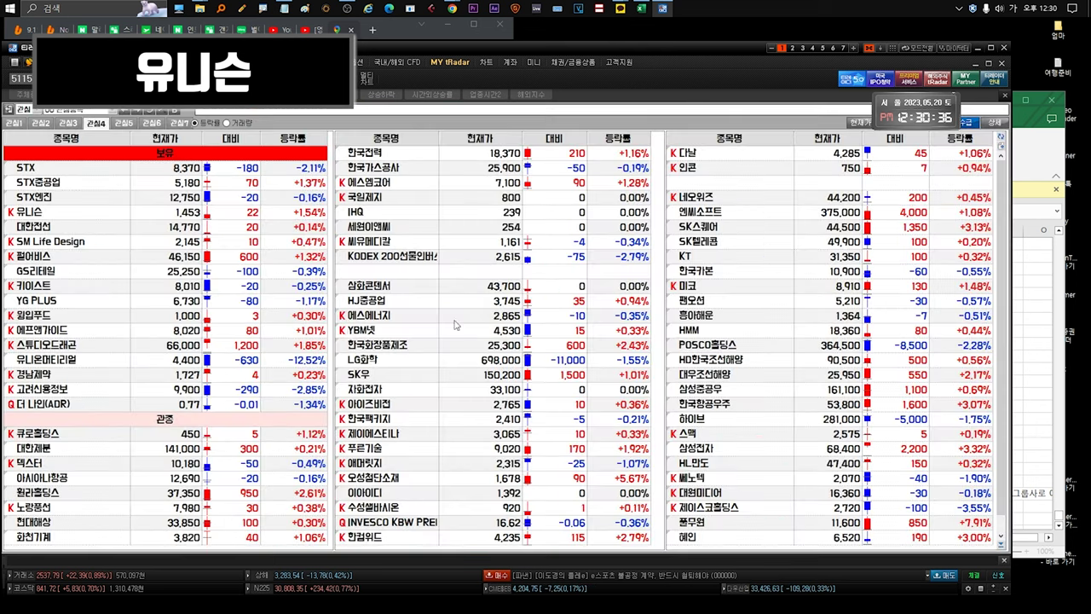
double_click(42, 227)
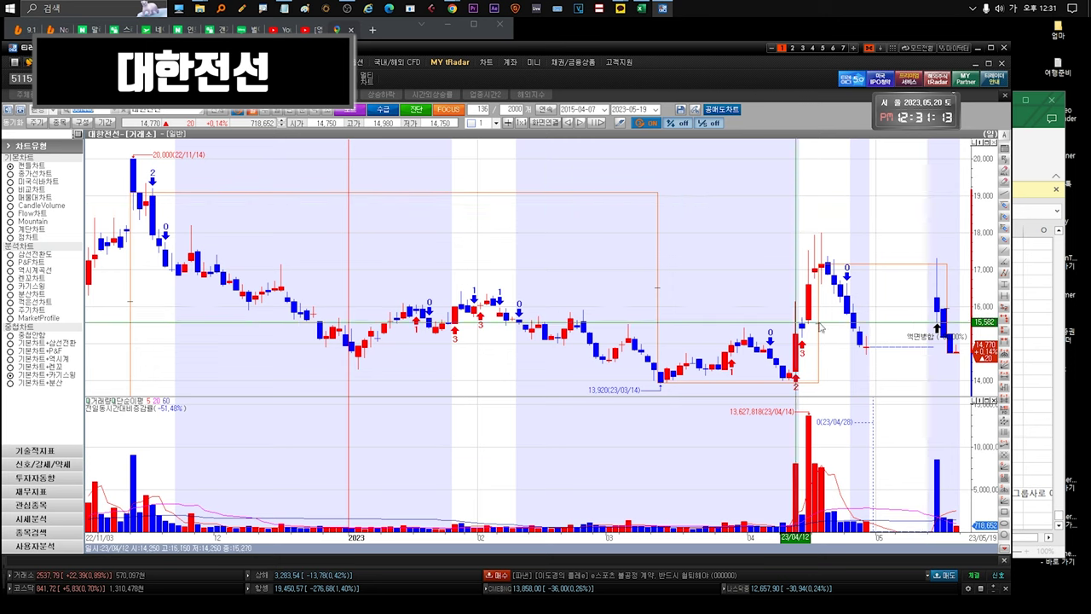
Return to the watchlist, open 펄어비스's daily price chart, and expand it to the full price history since 2017
key(ctrl+Tab)
double_click(49, 243)
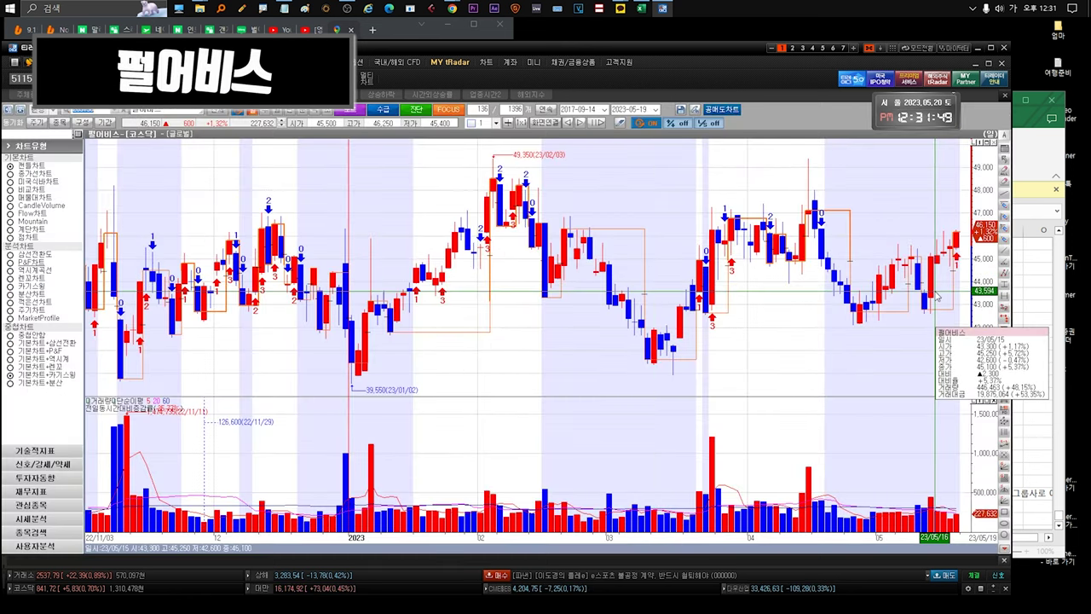
scroll(852, 256, down, 5)
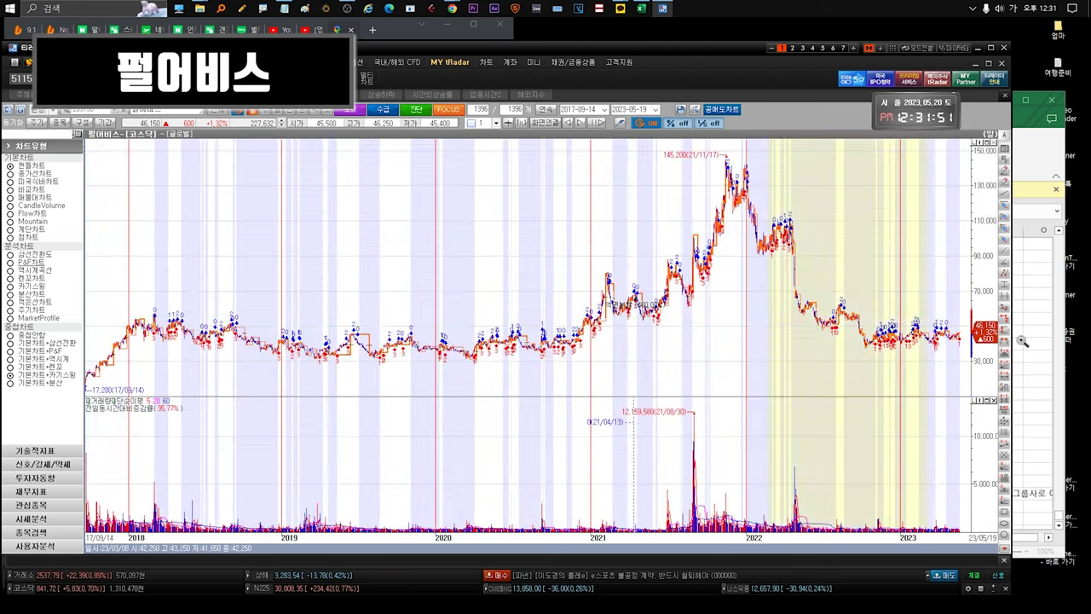